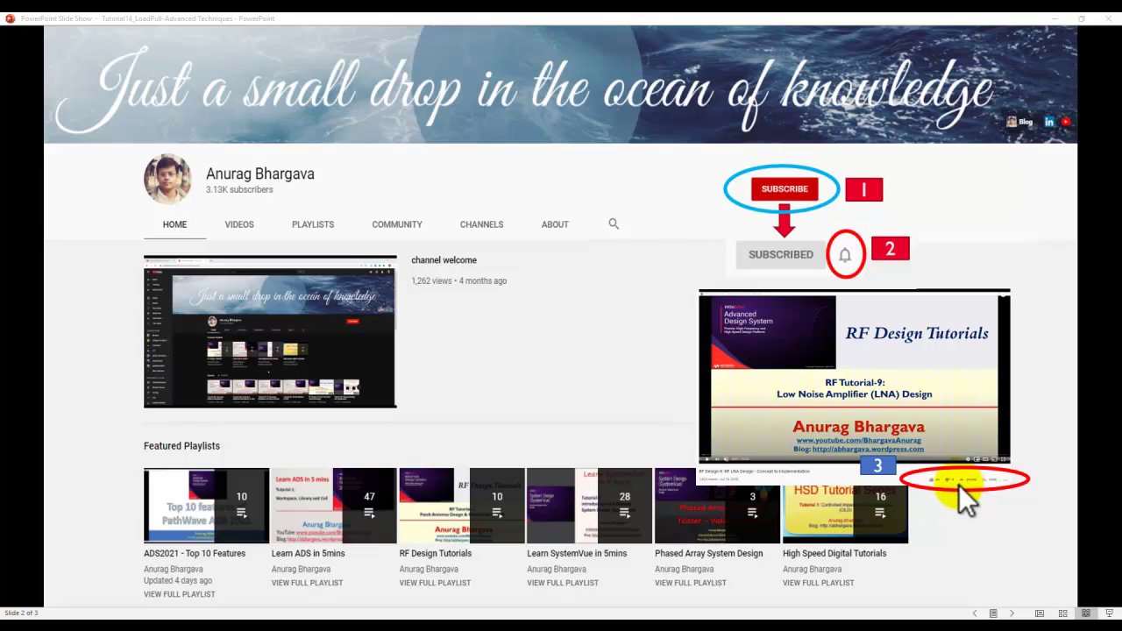
- Switch from the slide show to Advanced Design System and bring up the LoadPull_Basics schematic
{"action": "left_click", "coordinate": [956, 482]}
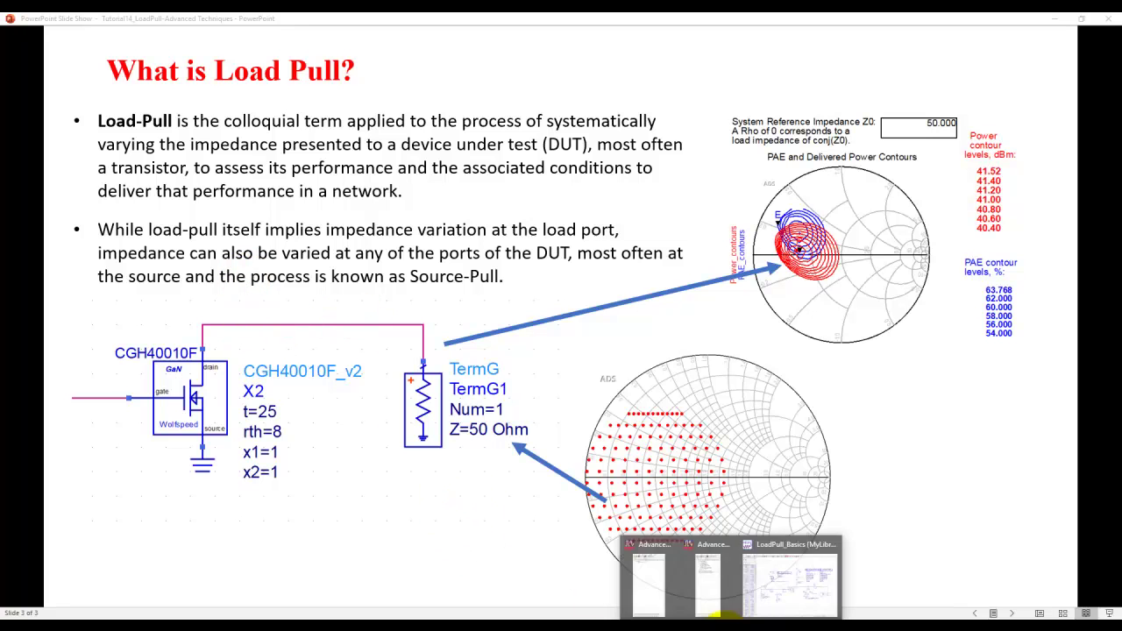
{"action": "left_click", "coordinate": [708, 605]}
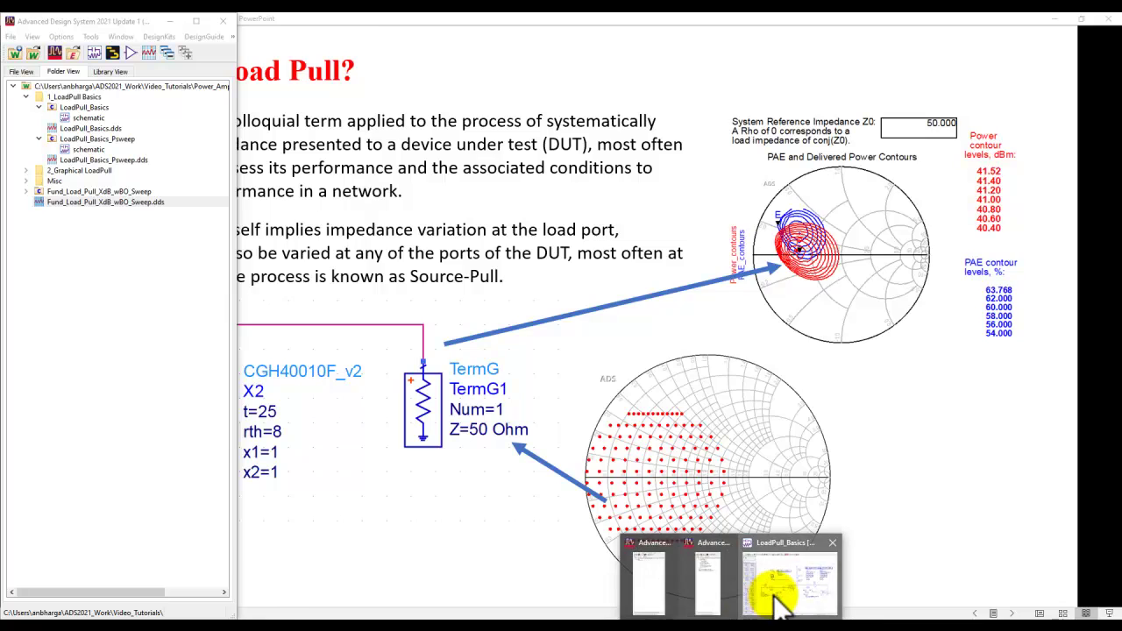
{"action": "left_click", "coordinate": [773, 585]}
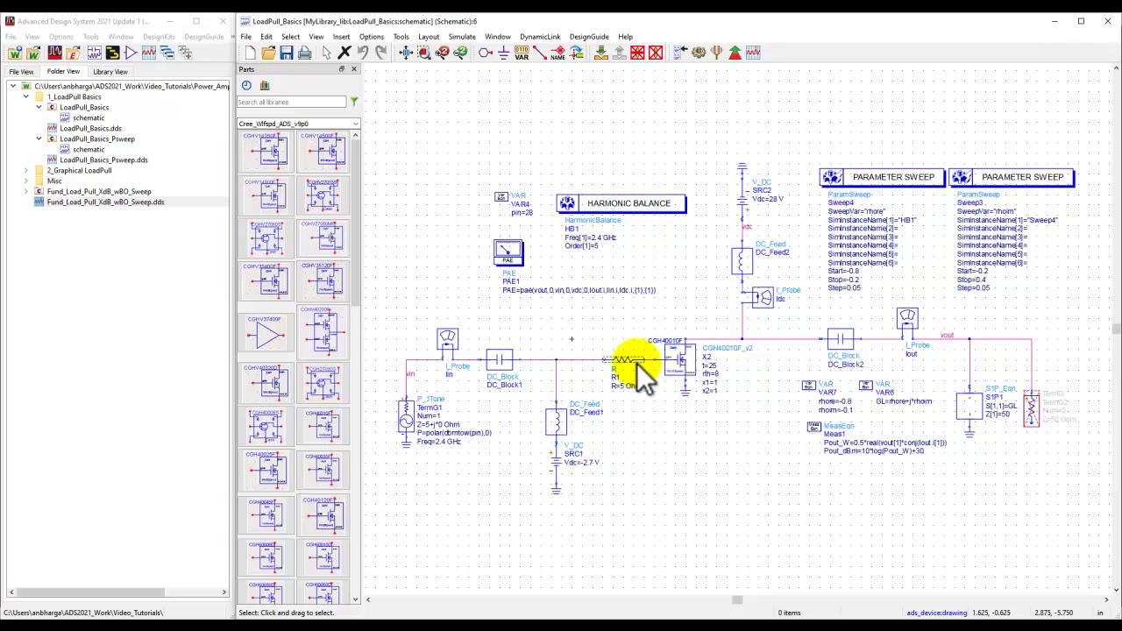
- Examine the rhore and rhoim parameter sweeps and the S1P_Eqn load block in the LoadPull_Basics schematic
{"action": "scroll", "coordinate": [936, 301], "scroll_direction": "up", "scroll_amount": 3}
{"action": "scroll", "coordinate": [740, 302], "scroll_direction": "up", "scroll_amount": 1}
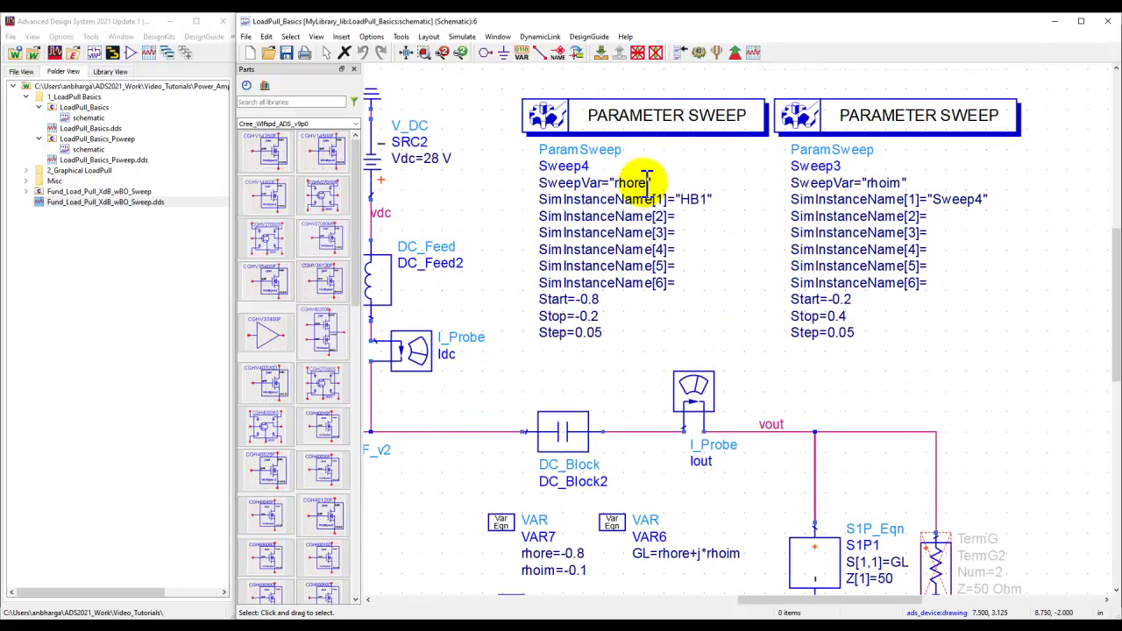
{"action": "left_click_drag", "start_coordinate": [742, 399], "coordinate": [853, 203]}
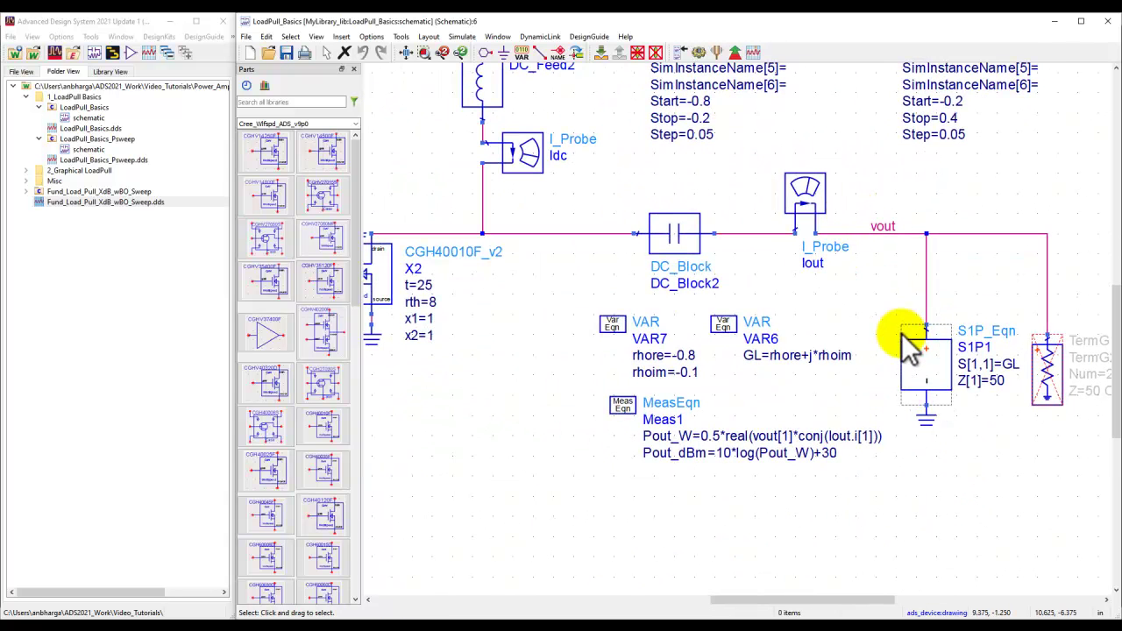
{"action": "left_click", "coordinate": [408, 53]}
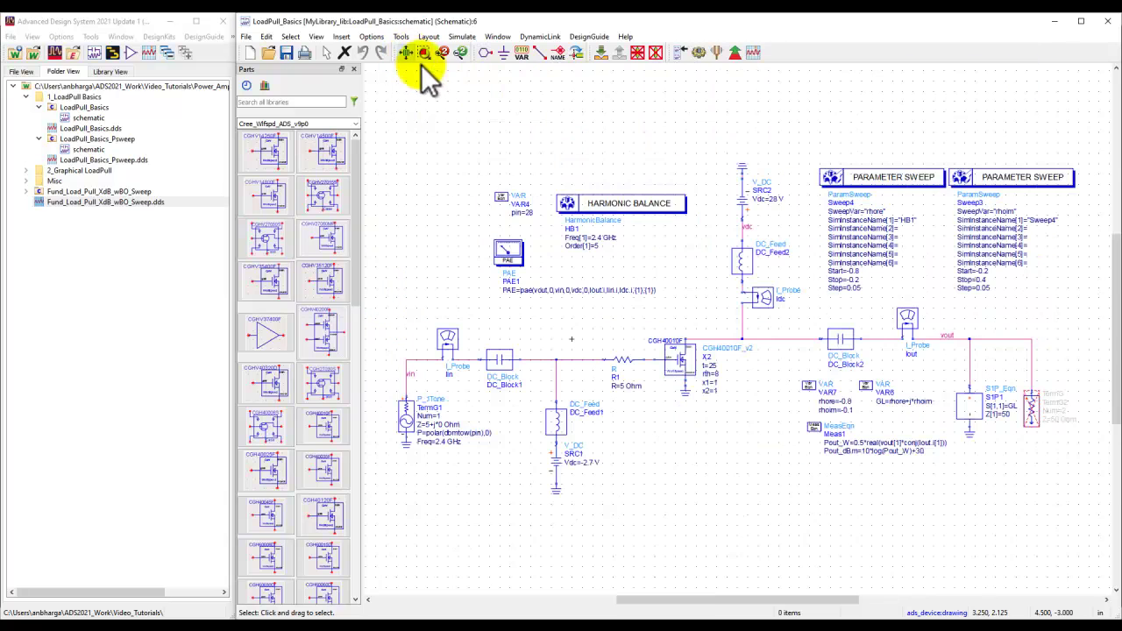
- Simulate the LoadPull_Basics schematic and inspect the Pout_dBm dataset and the power and PAE contours on the Smith chart
{"action": "left_click", "coordinate": [698, 52]}
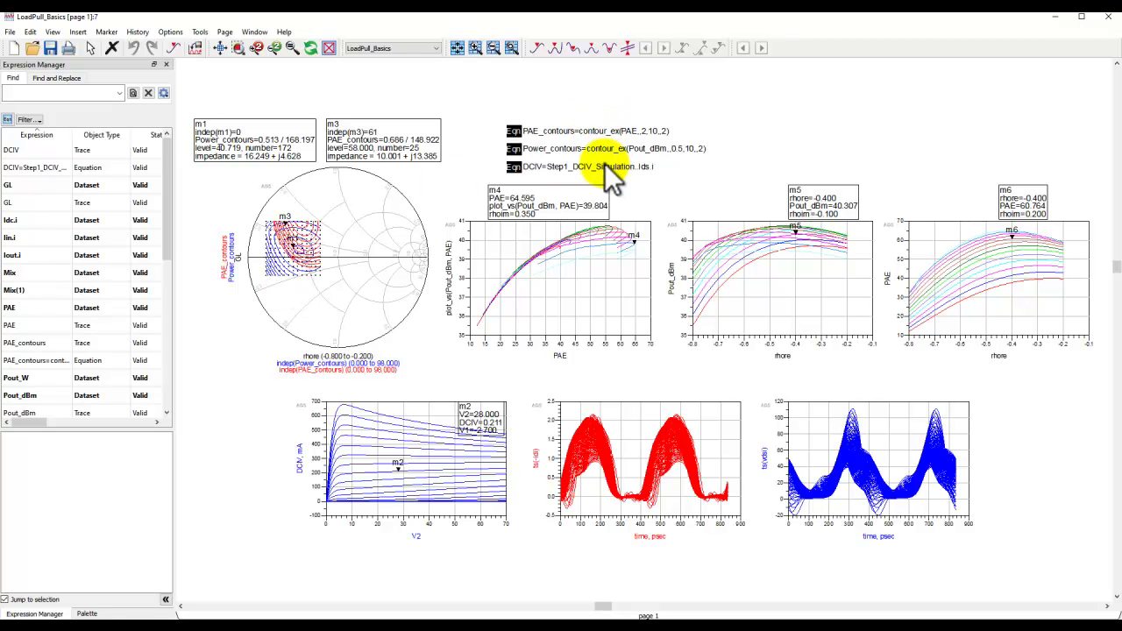
{"action": "left_click", "coordinate": [42, 396]}
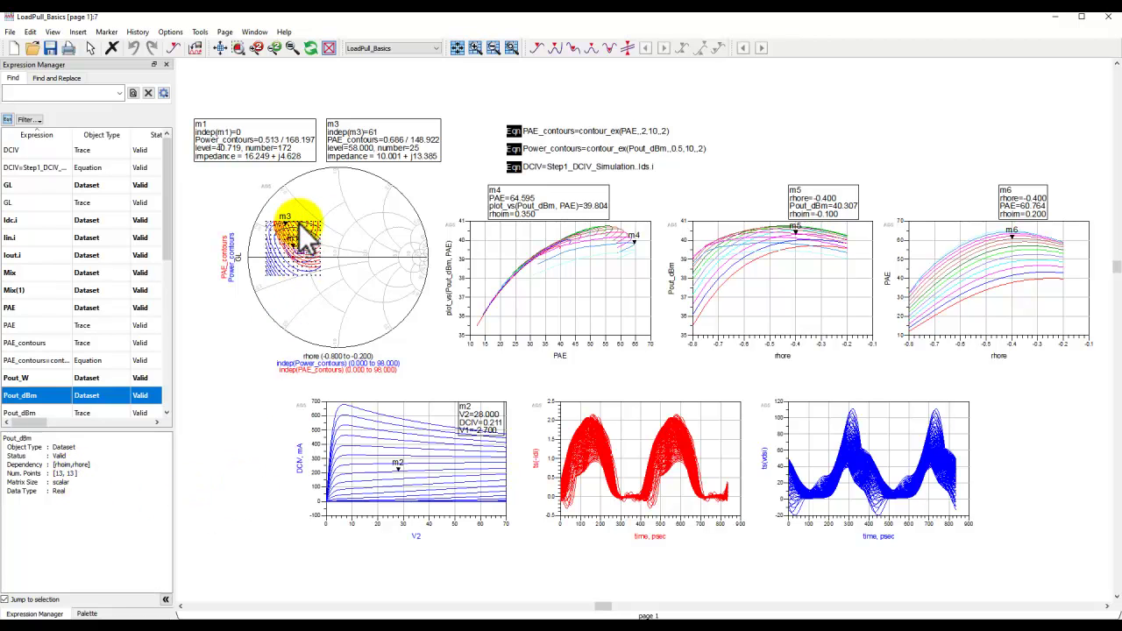
{"action": "scroll", "coordinate": [360, 275], "scroll_direction": "up", "scroll_amount": 2}
{"action": "scroll", "coordinate": [614, 333], "scroll_direction": "up", "scroll_amount": 1}
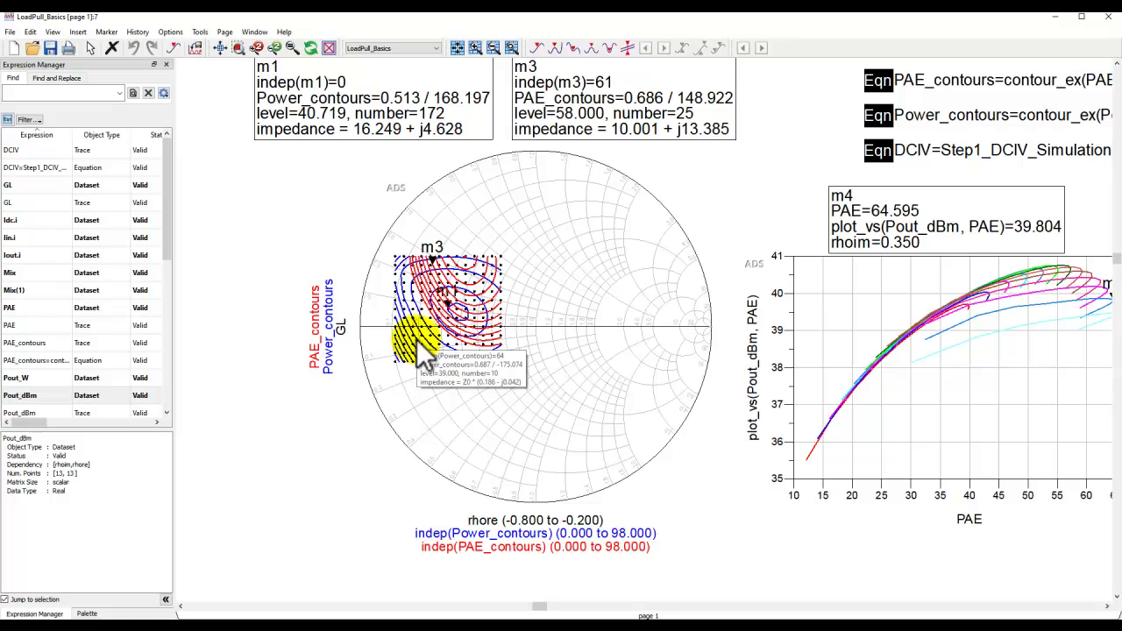
{"action": "left_click", "coordinate": [219, 49]}
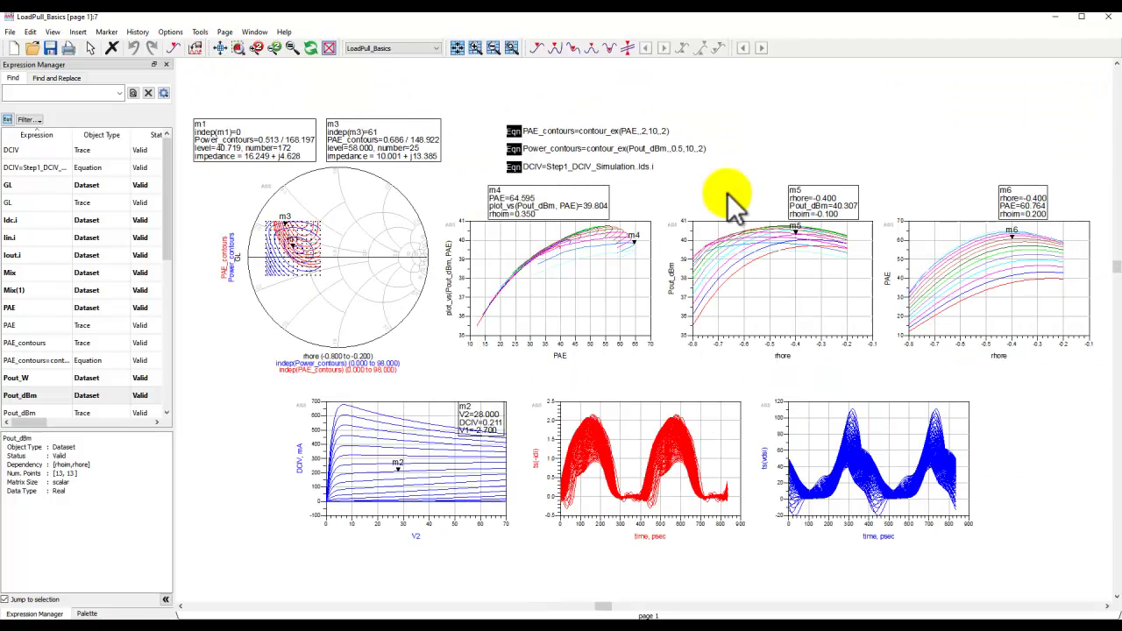
- Switch to the cg2h40010.pdf datasheet in Adobe Acrobat Reader and go to the Source and Load Impedances table
{"action": "left_click", "coordinate": [729, 618]}
{"action": "left_click", "coordinate": [777, 580]}
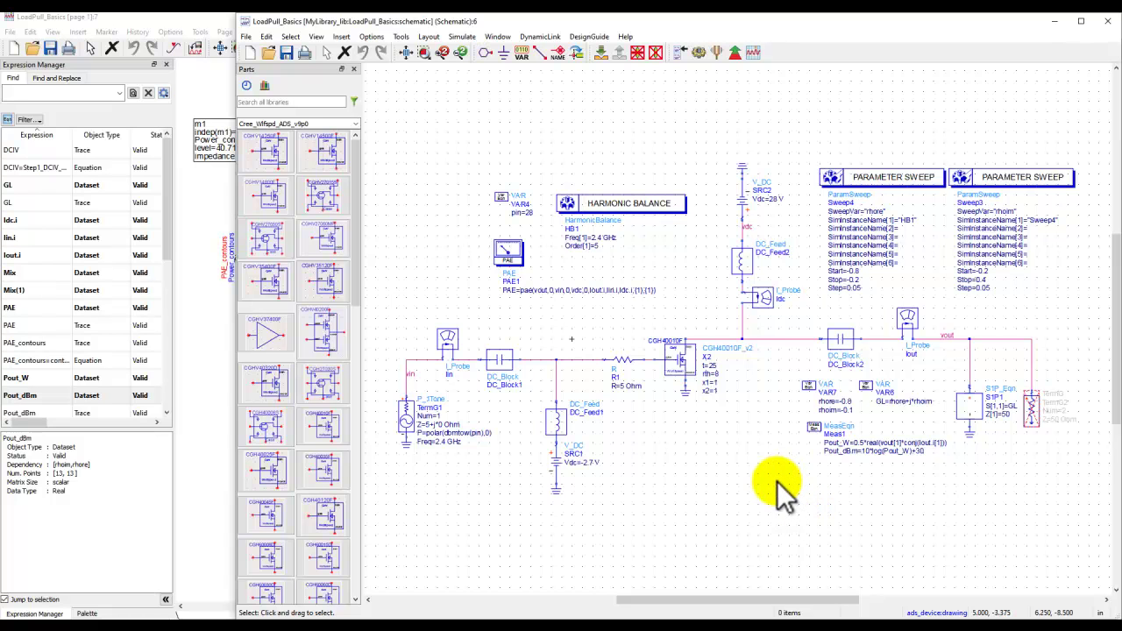
{"action": "left_click", "coordinate": [776, 587]}
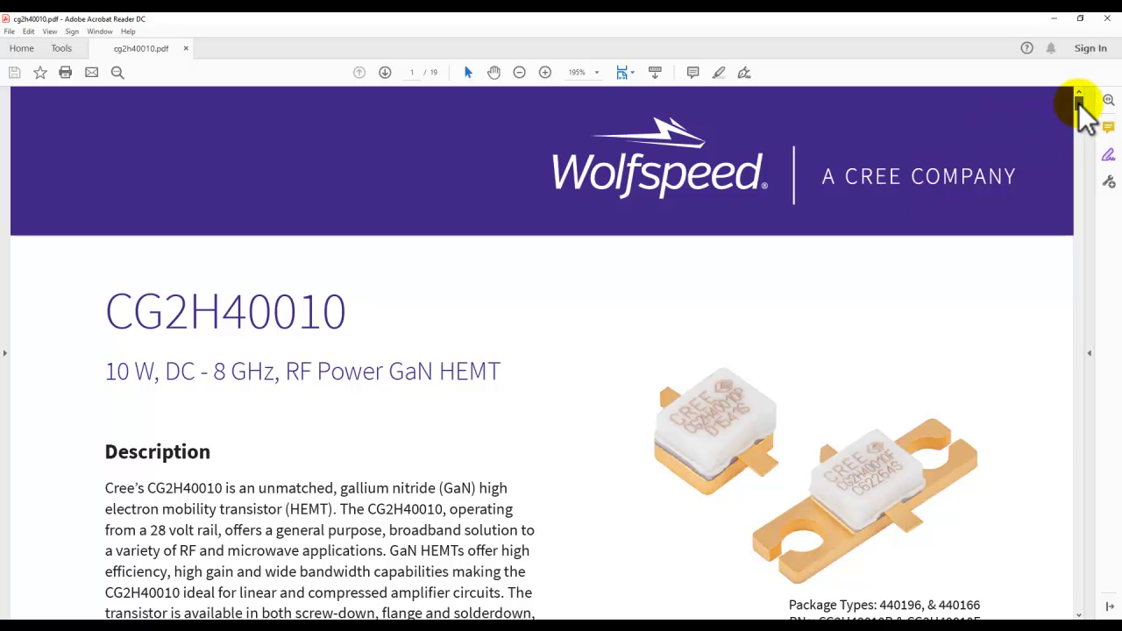
{"action": "scroll", "coordinate": [1078, 102], "scroll_direction": "down", "scroll_amount": 2}
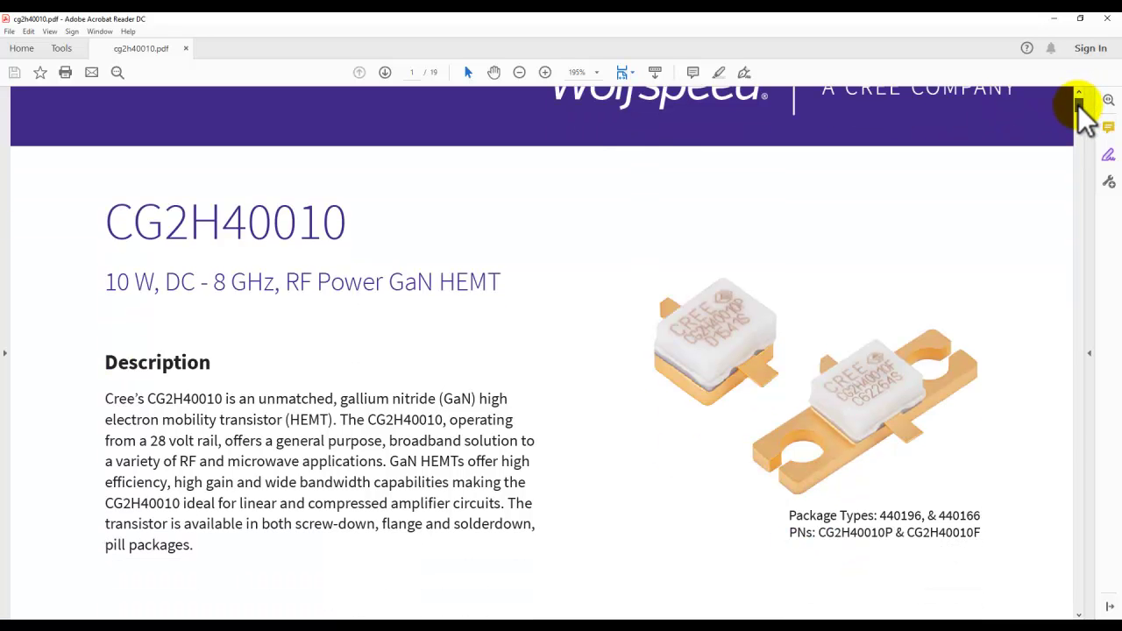
{"action": "left_click_drag", "start_coordinate": [1079, 102], "coordinate": [1076, 235]}
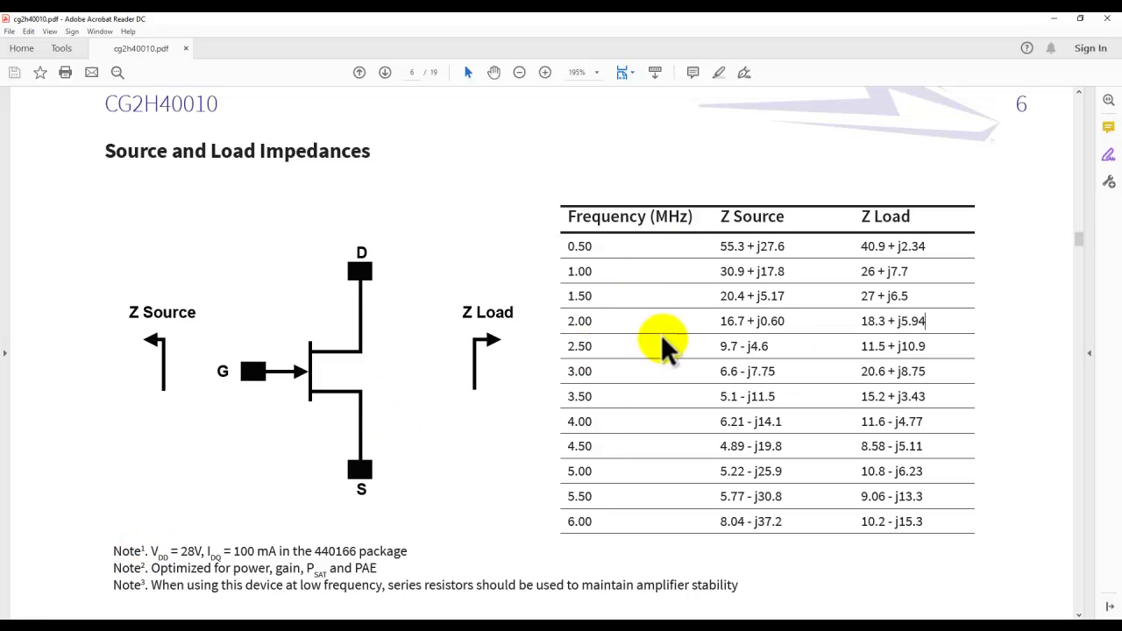
- Highlight the bias conditions in Note 1, followed by the Z Load value in the 2.00 frequency row
{"action": "left_click_drag", "start_coordinate": [153, 550], "coordinate": [292, 551]}
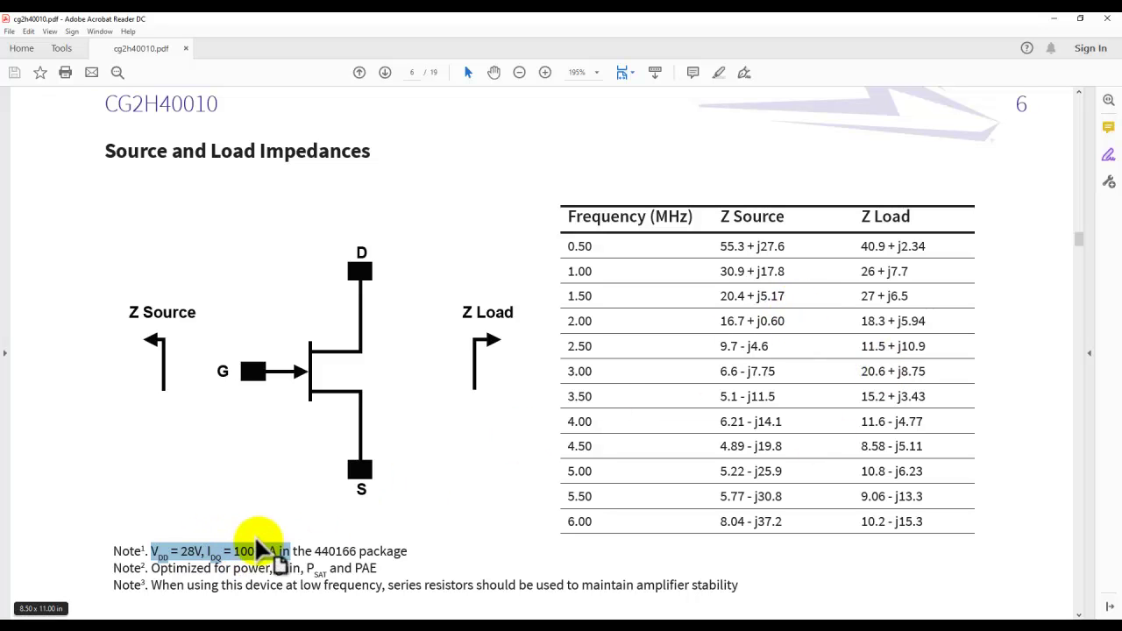
{"action": "left_click", "coordinate": [471, 480]}
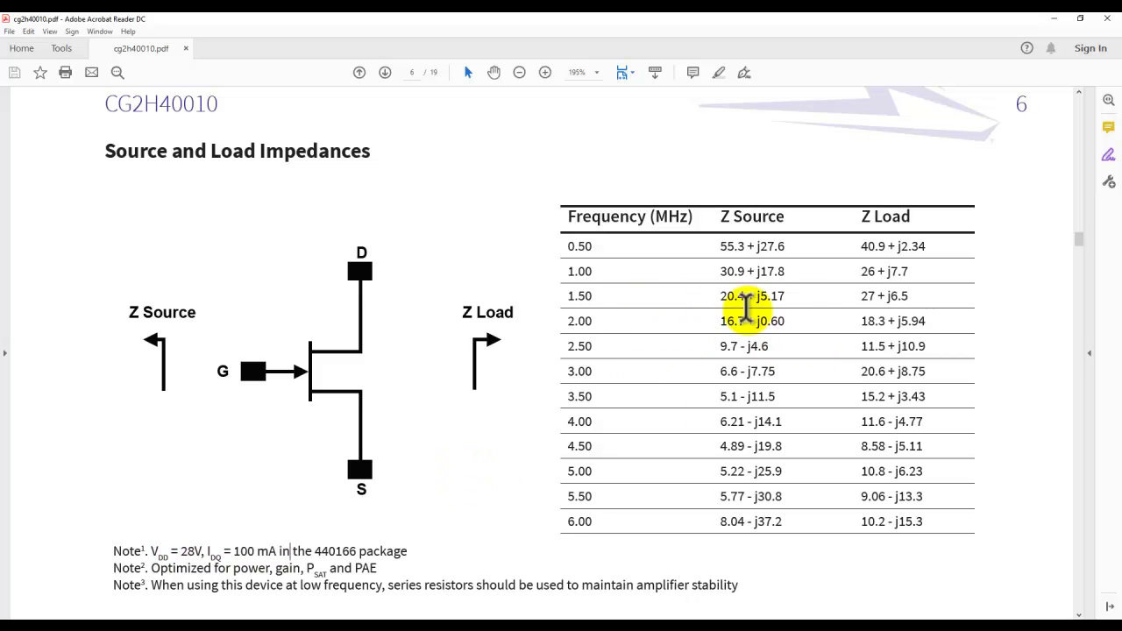
{"action": "left_click_drag", "start_coordinate": [860, 321], "coordinate": [931, 318]}
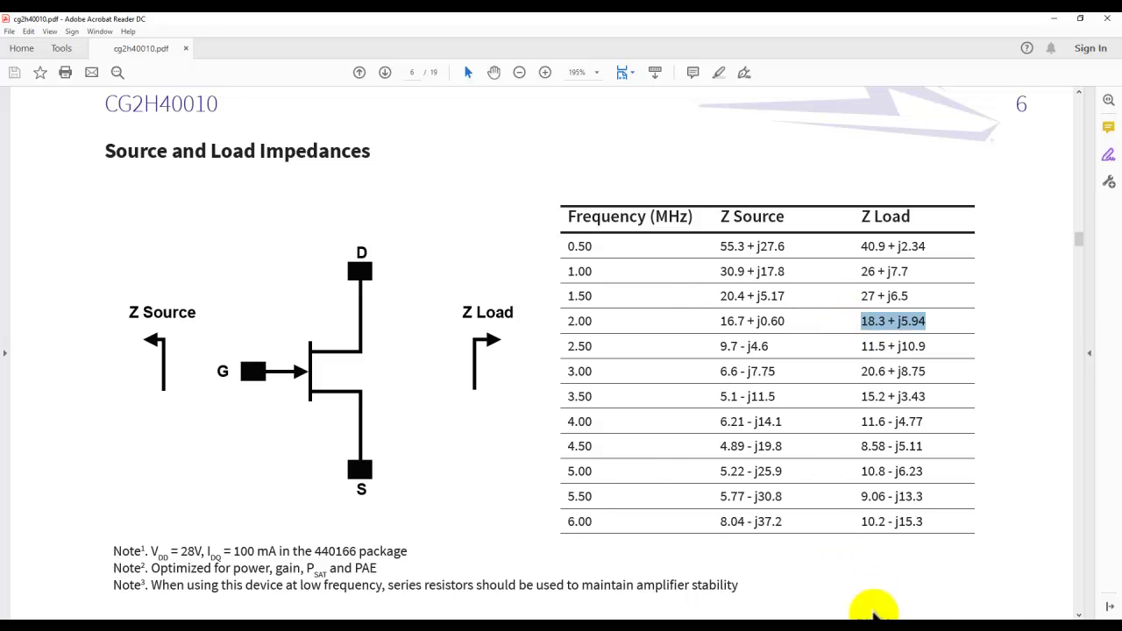
- Return to the LoadPull_Basics data display and examine the Smith chart contours around markers m1 and m3
{"action": "left_click", "coordinate": [857, 612]}
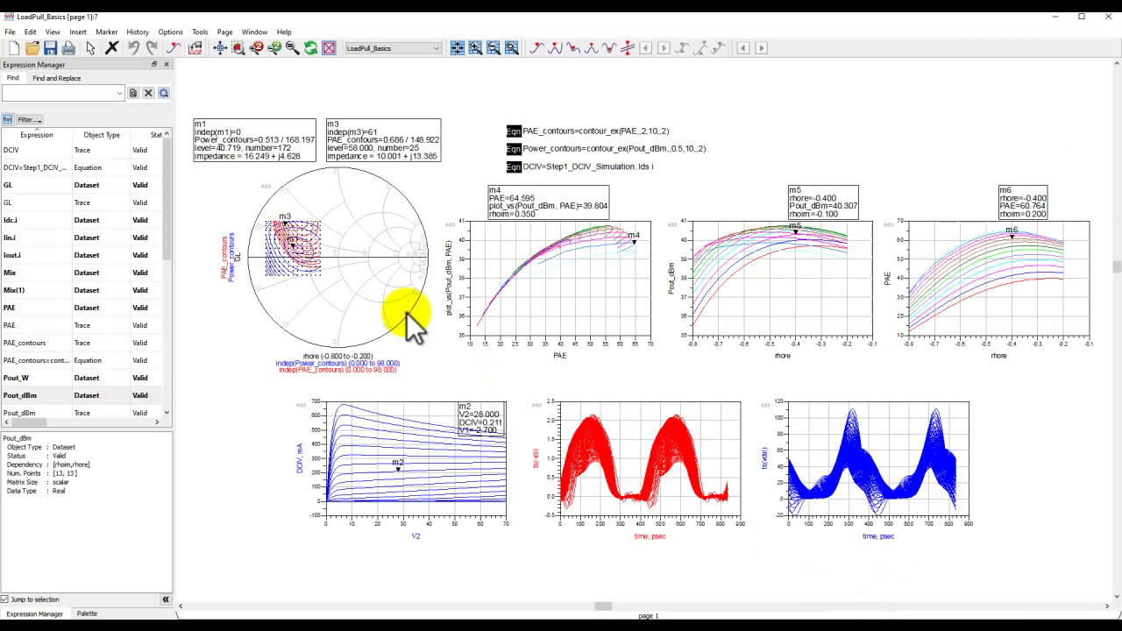
{"action": "left_click", "coordinate": [501, 296]}
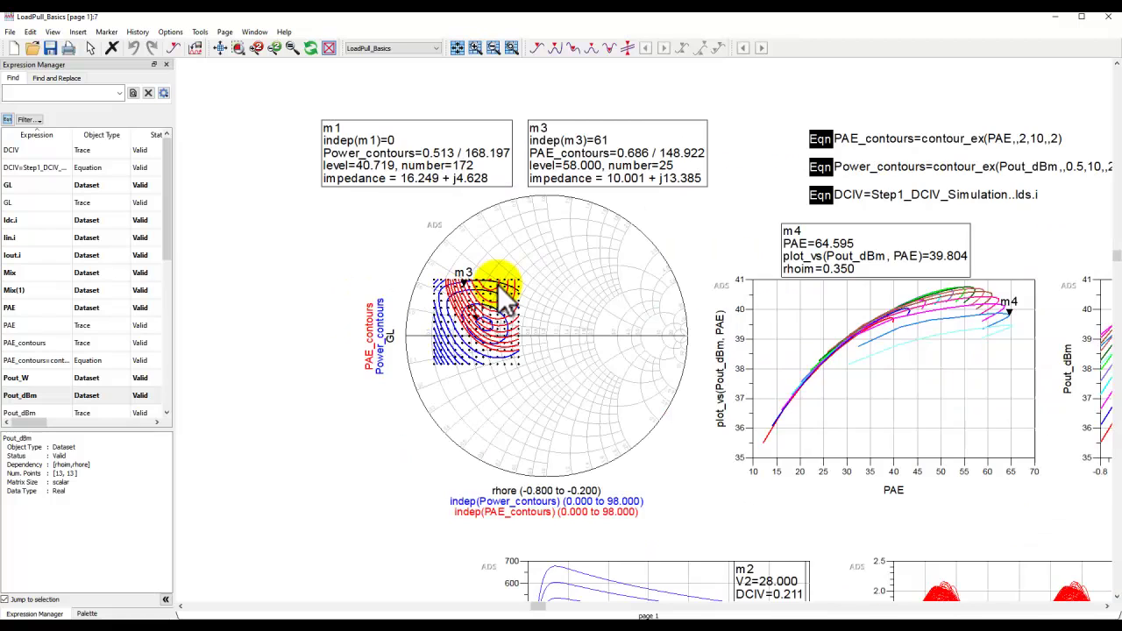
{"action": "left_click", "coordinate": [502, 296]}
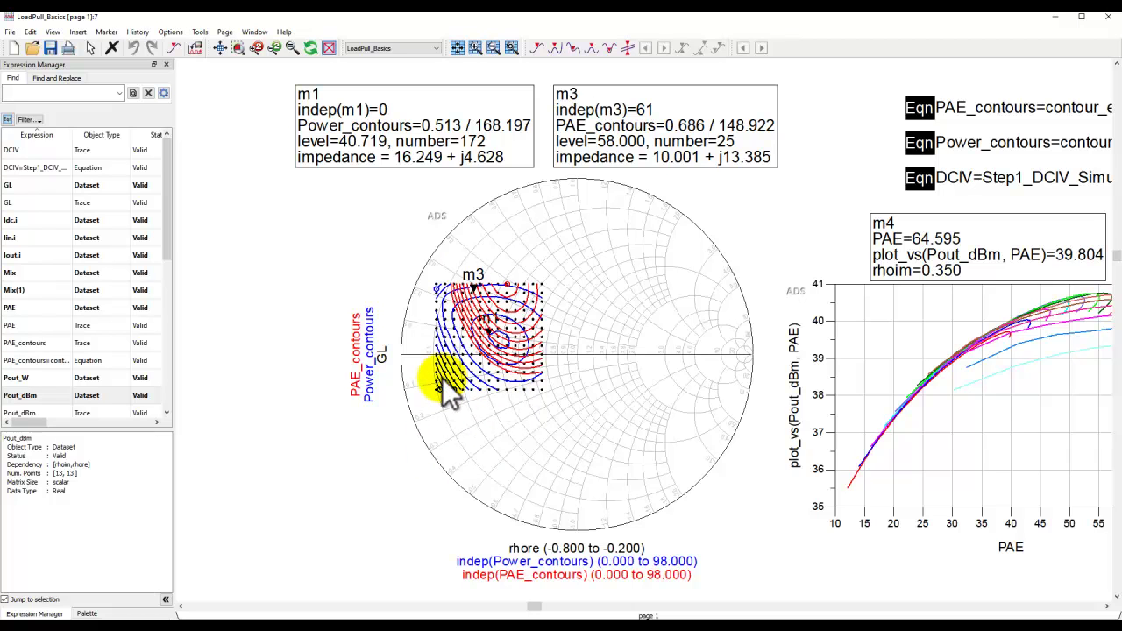
{"action": "mouse_move", "coordinate": [449, 394]}
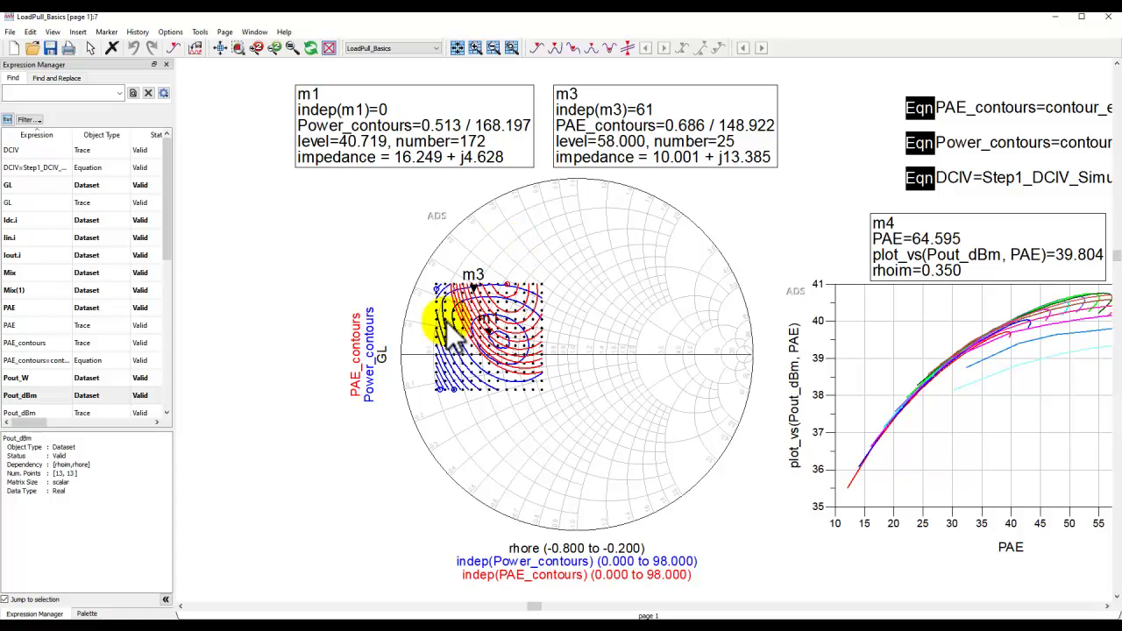
{"action": "mouse_move", "coordinate": [446, 323]}
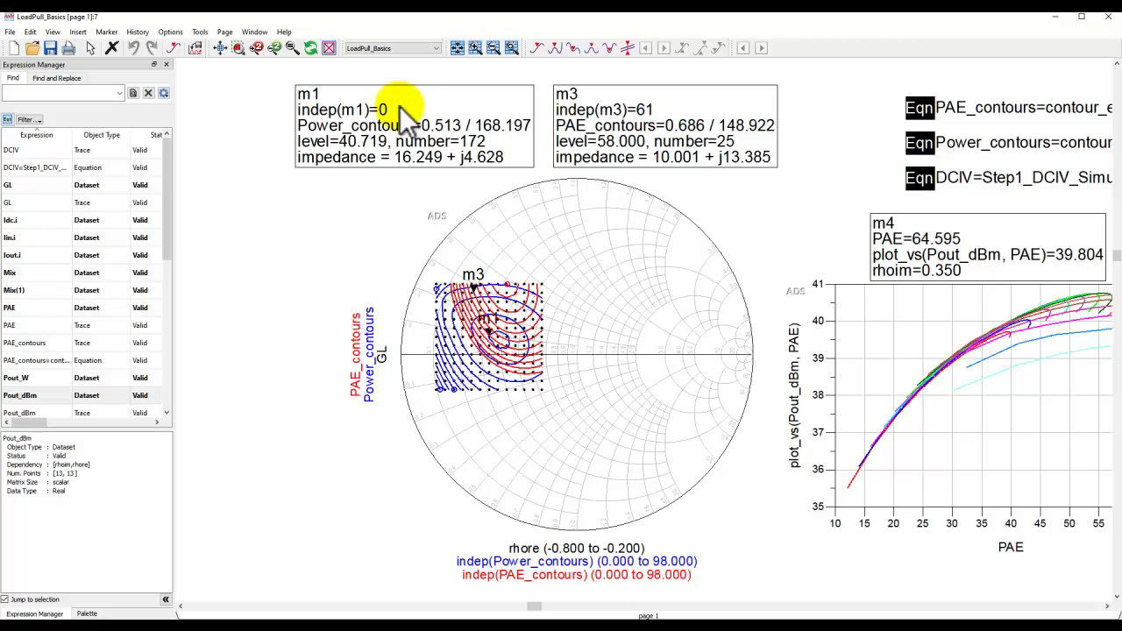
{"action": "left_click", "coordinate": [220, 47]}
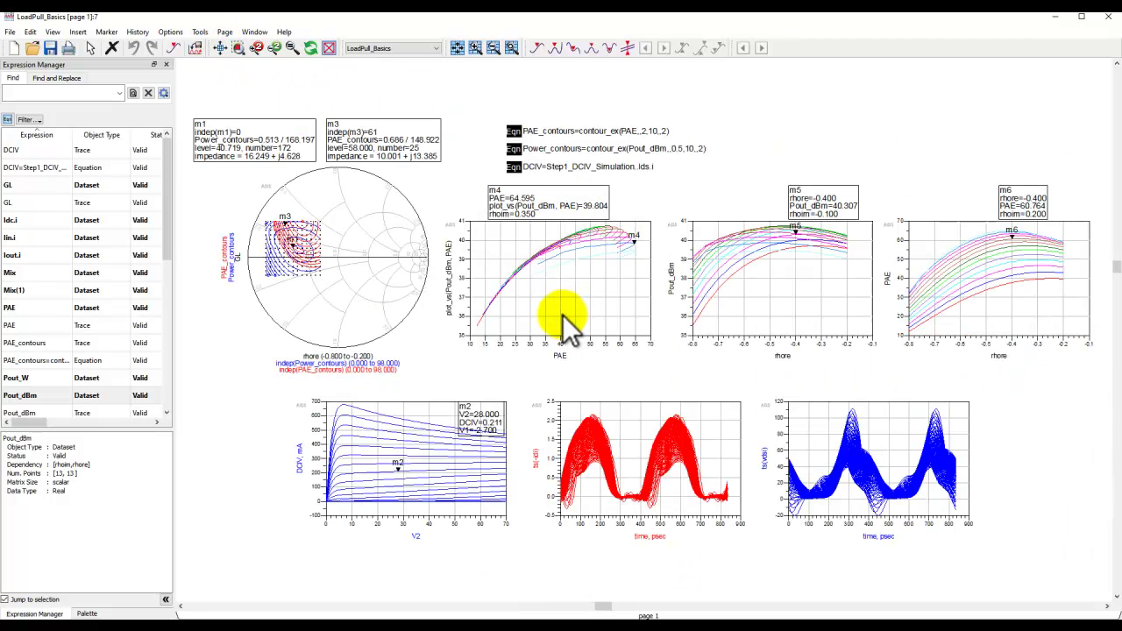
- Minimize the data display, open the LoadPull_Basics_Psweep schematic from the workspace and reposition its window
{"action": "left_click", "coordinate": [1055, 18]}
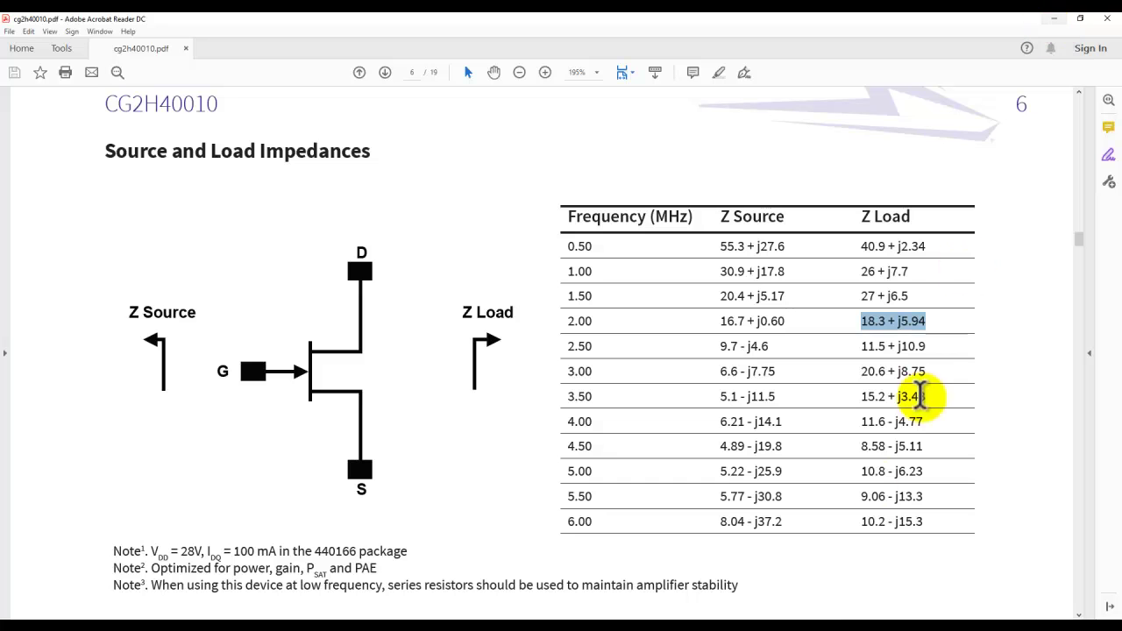
{"action": "mouse_move", "coordinate": [732, 618]}
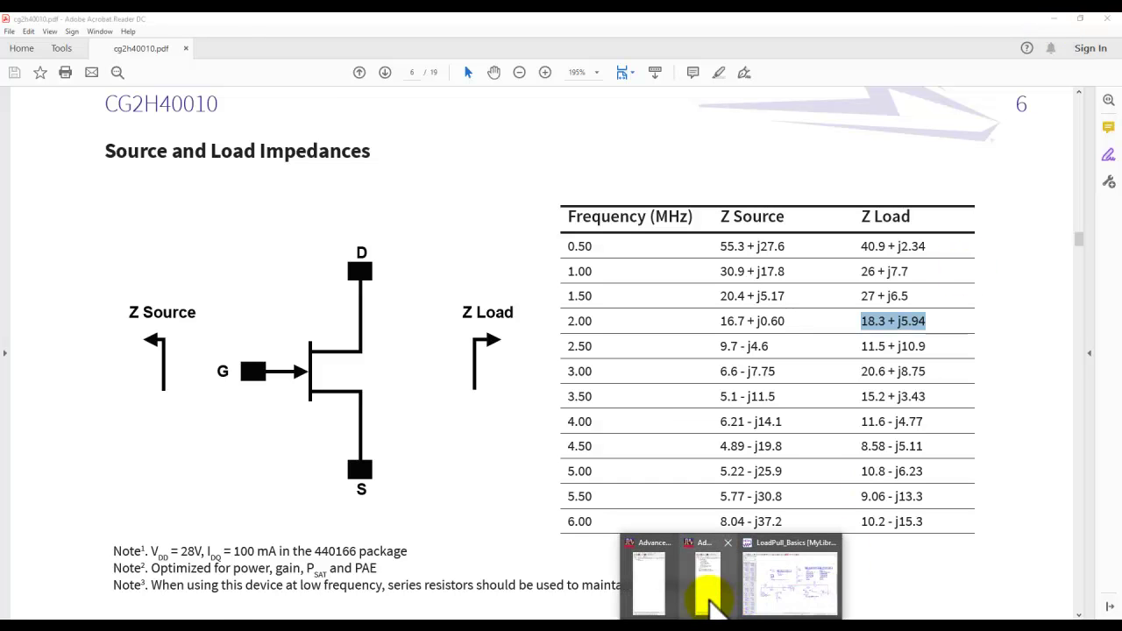
{"action": "left_click", "coordinate": [714, 601]}
{"action": "double_click", "coordinate": [87, 149]}
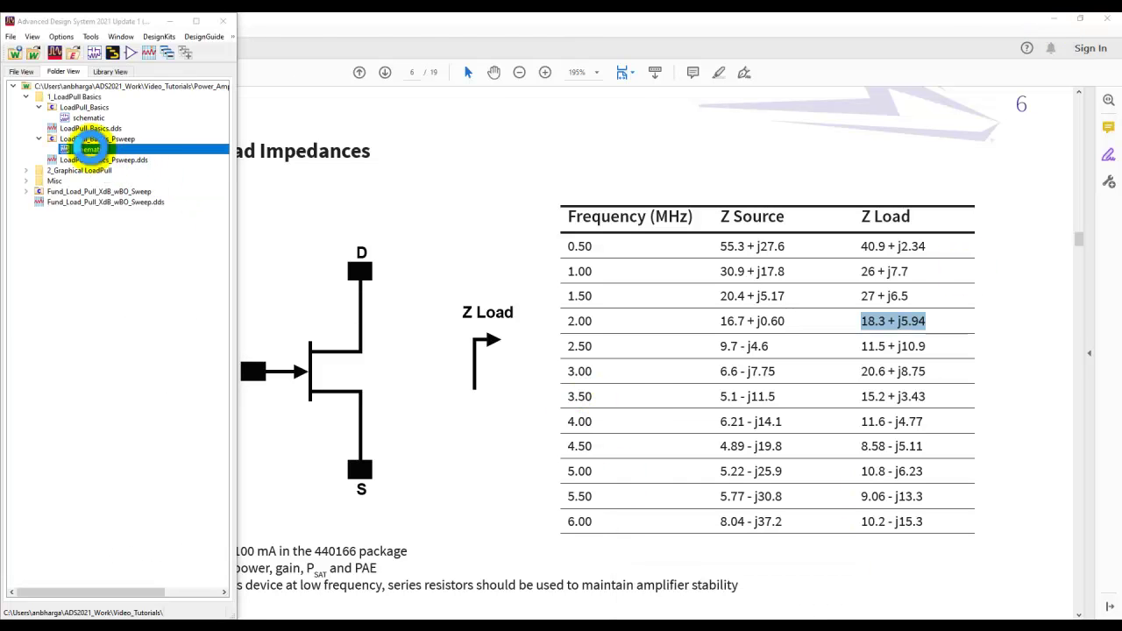
{"action": "left_click_drag", "start_coordinate": [903, 25], "coordinate": [1107, 122]}
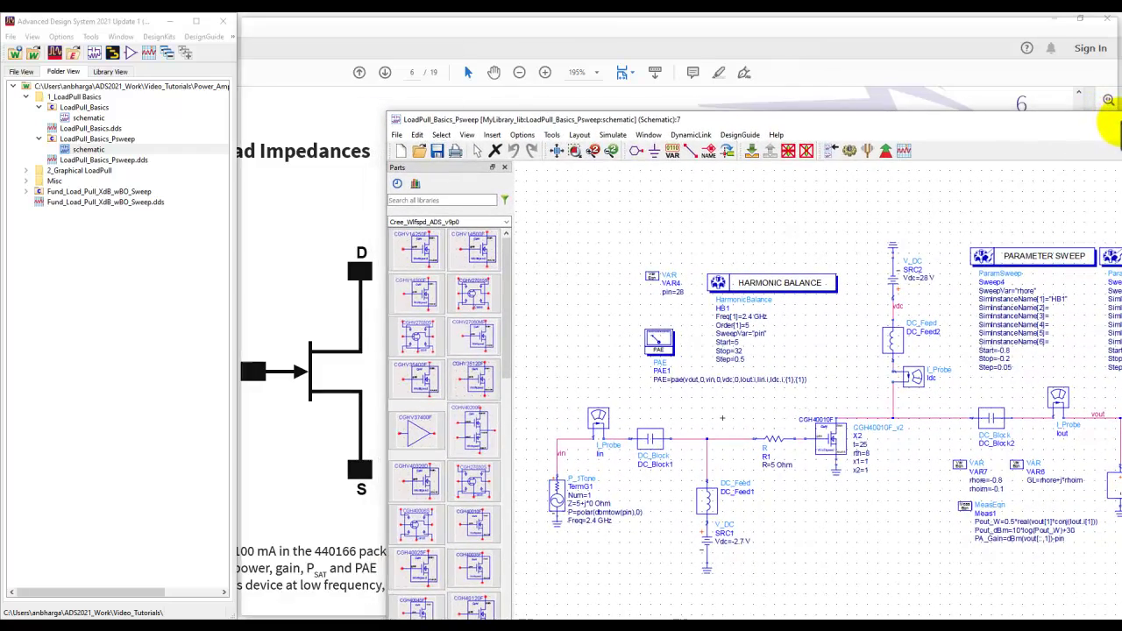
{"action": "double_click", "coordinate": [1107, 123]}
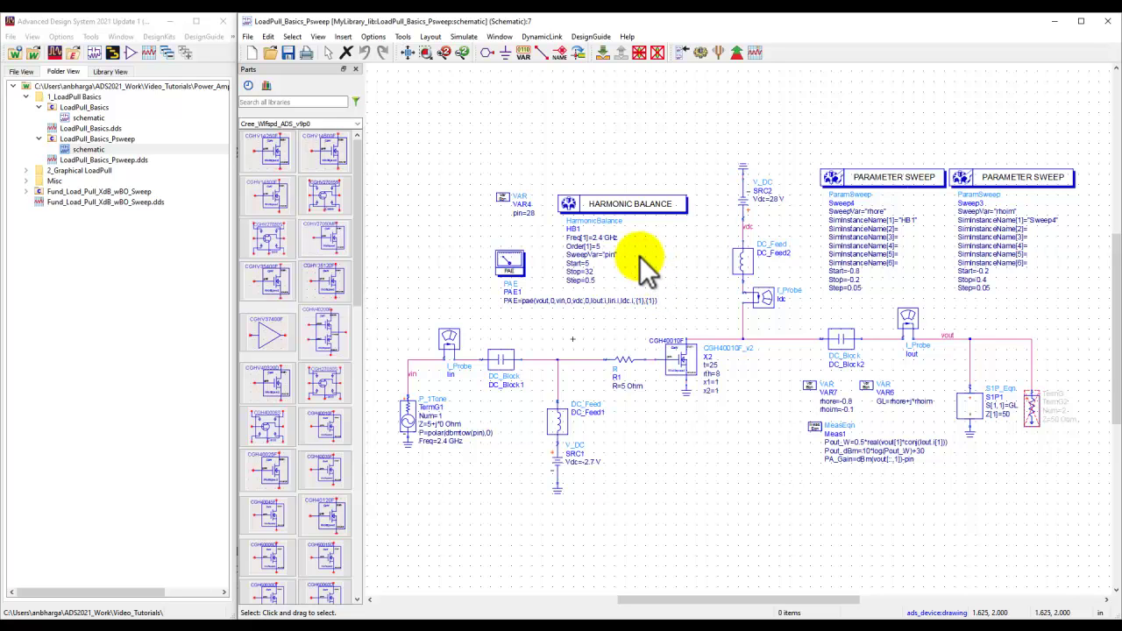
- Review the pin sweep settings of the HB1 Harmonic Balance controller without changing them
{"action": "scroll", "coordinate": [601, 287], "scroll_direction": "up", "scroll_amount": 3}
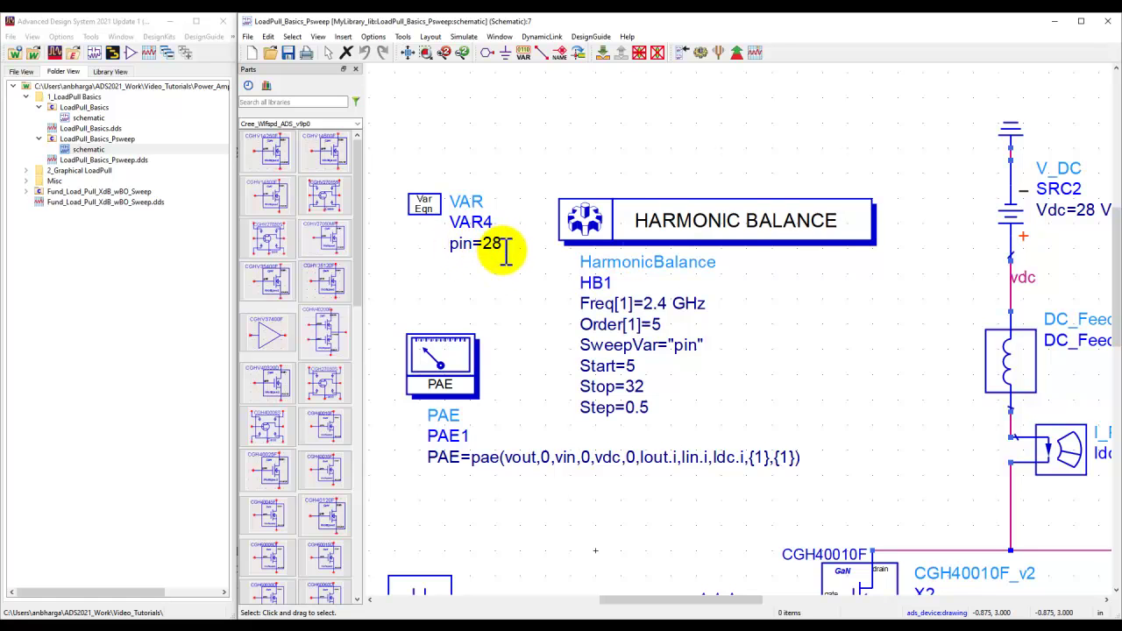
{"action": "double_click", "coordinate": [697, 235]}
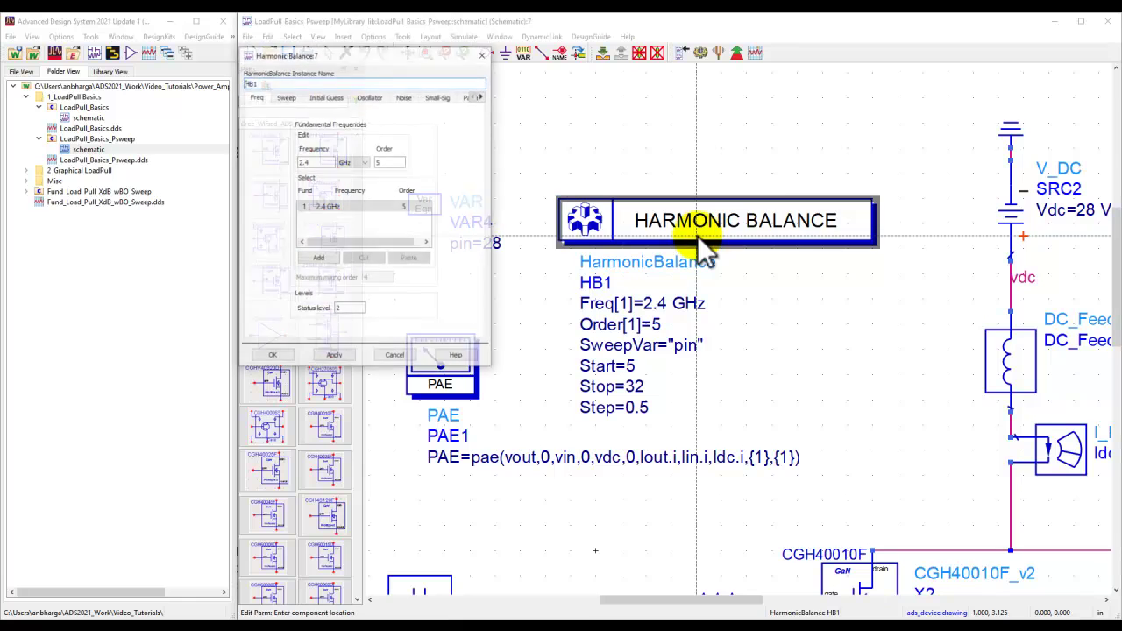
{"action": "left_click", "coordinate": [286, 99]}
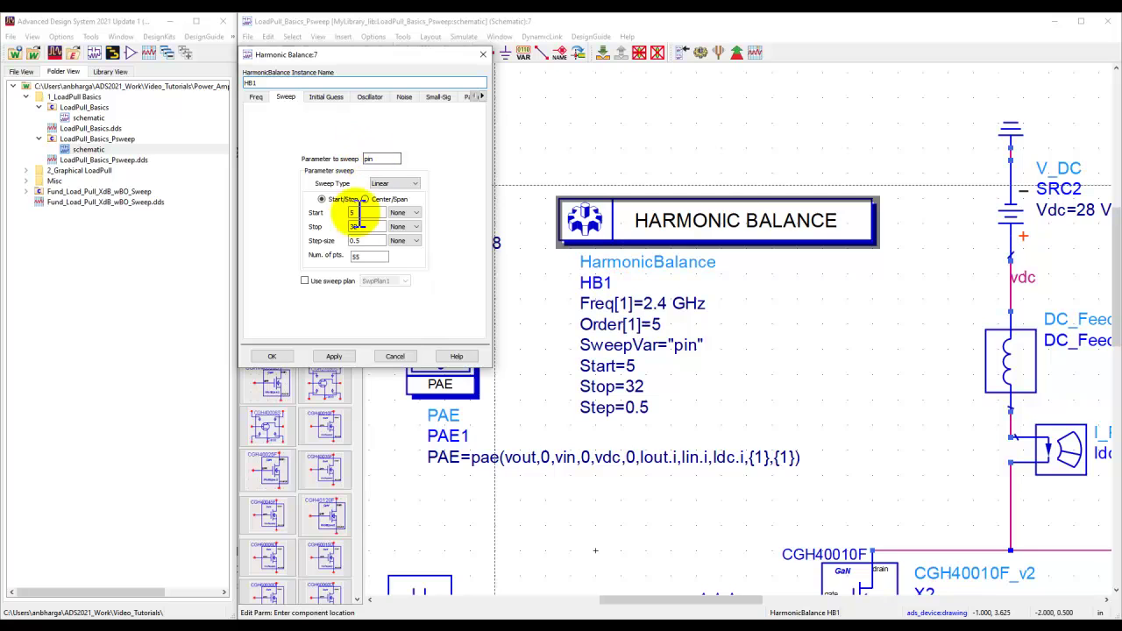
{"action": "left_click", "coordinate": [362, 213]}
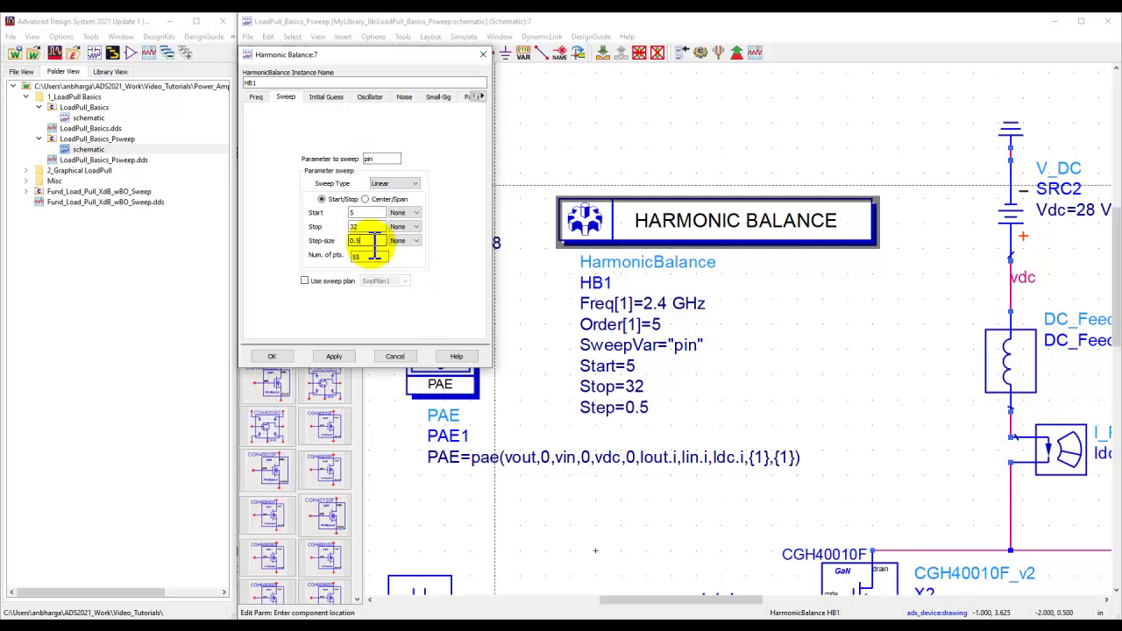
{"action": "left_click", "coordinate": [395, 356]}
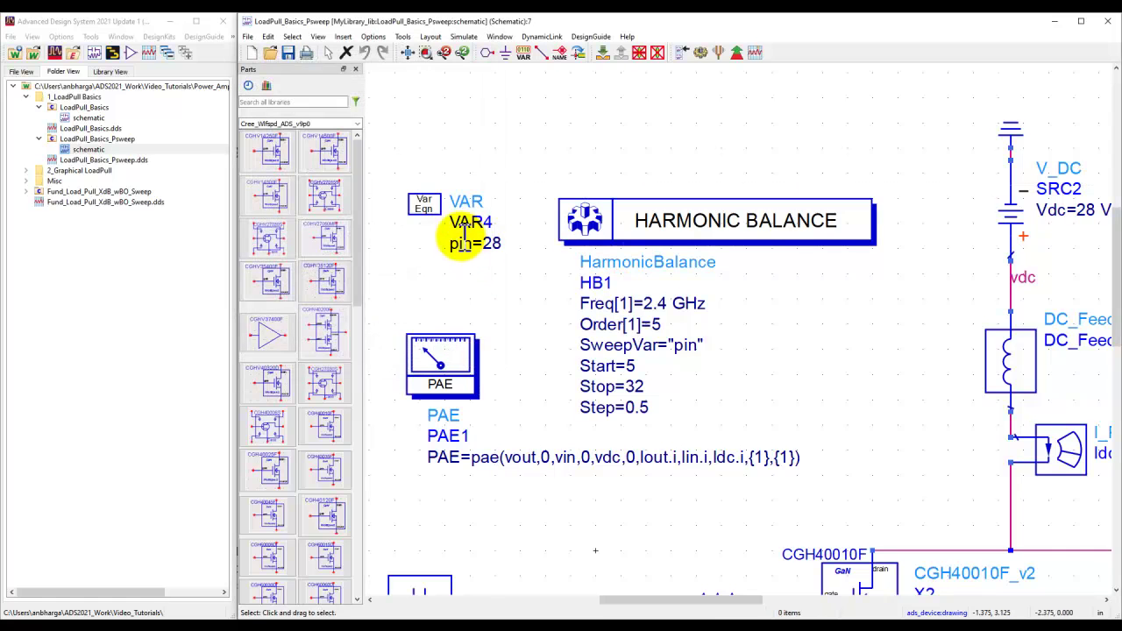
- Check how the P_1Tone source's power expression uses the pin variable, and bring the whole schematic back into view
{"action": "scroll", "coordinate": [626, 295], "scroll_direction": "down", "scroll_amount": 5}
{"action": "scroll", "coordinate": [646, 283], "scroll_direction": "left", "scroll_amount": 3}
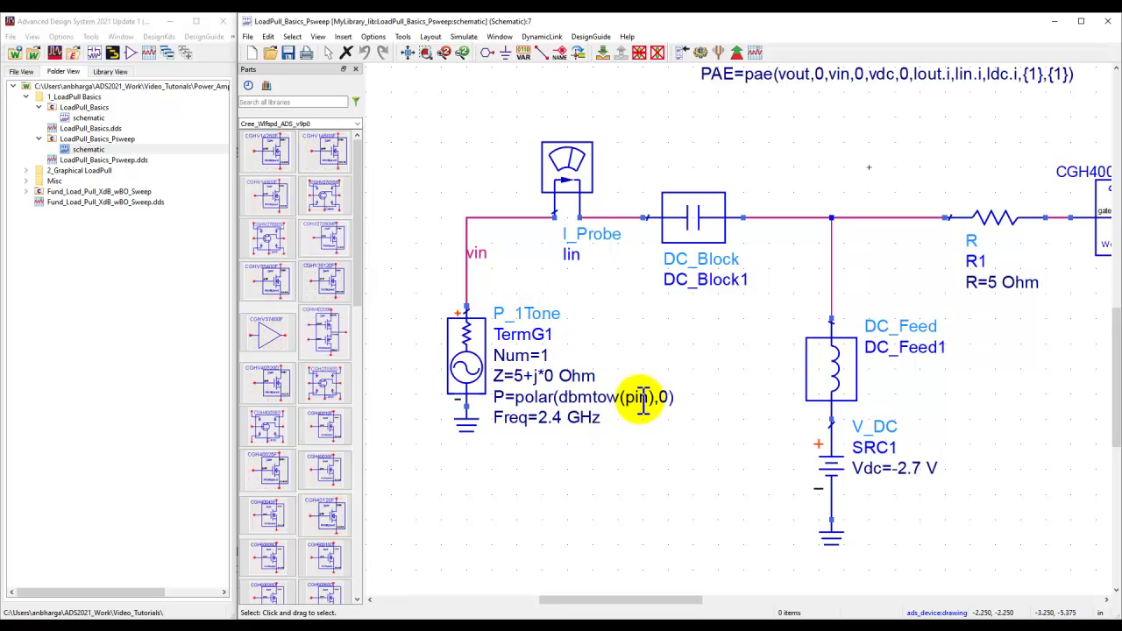
{"action": "left_click", "coordinate": [407, 54]}
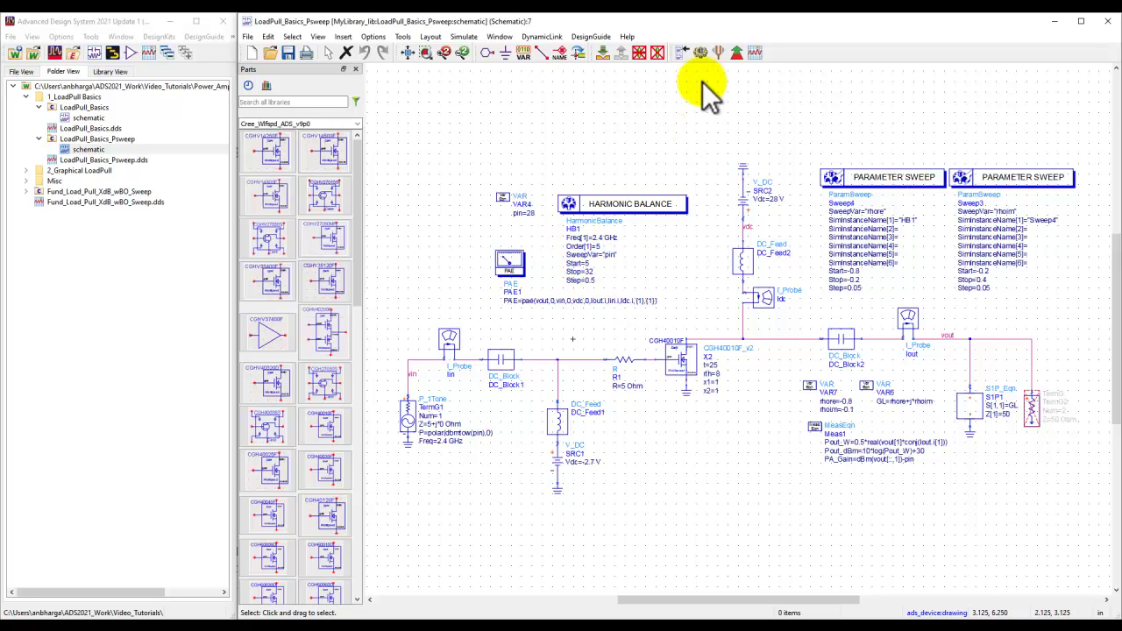
- Simulate the LoadPull_Basics_Psweep schematic and fit all plots of the resulting data display in view
{"action": "left_click", "coordinate": [700, 51]}
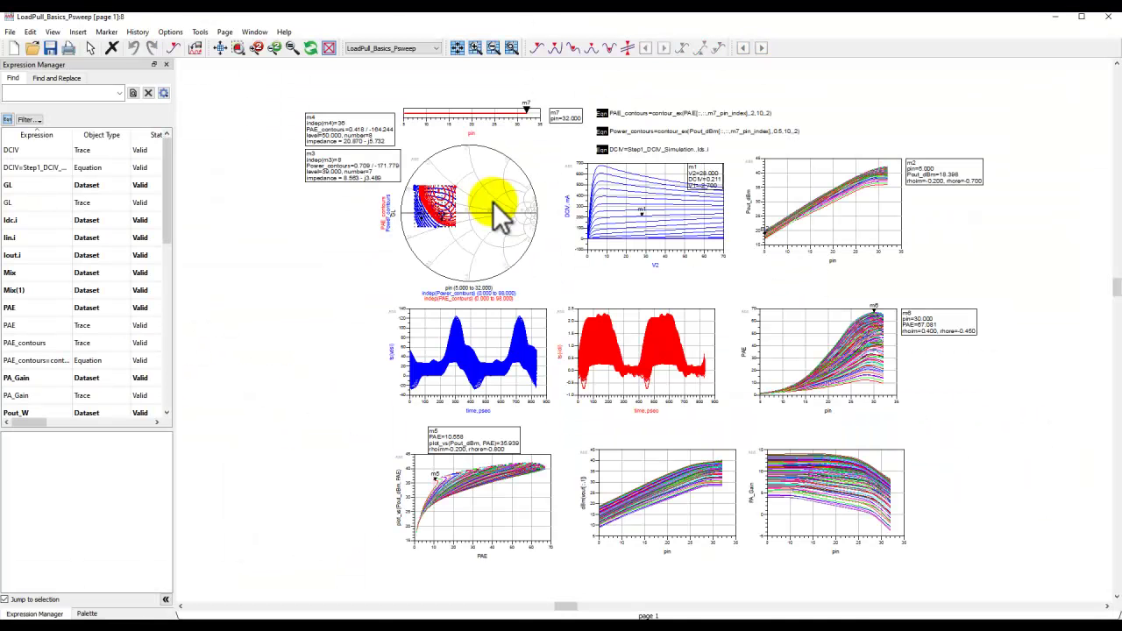
{"action": "left_click", "coordinate": [219, 50]}
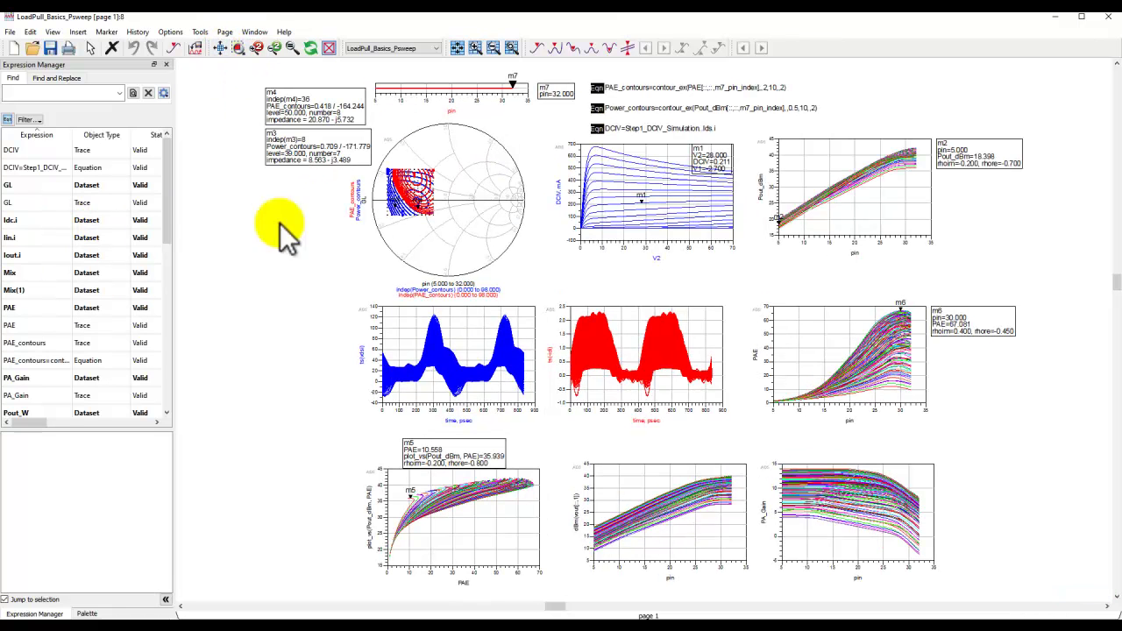
- Check the dependency and size information of the Pout_dBm dataset in the Expression Manager
{"action": "scroll", "coordinate": [65, 302], "scroll_direction": "down", "scroll_amount": 2}
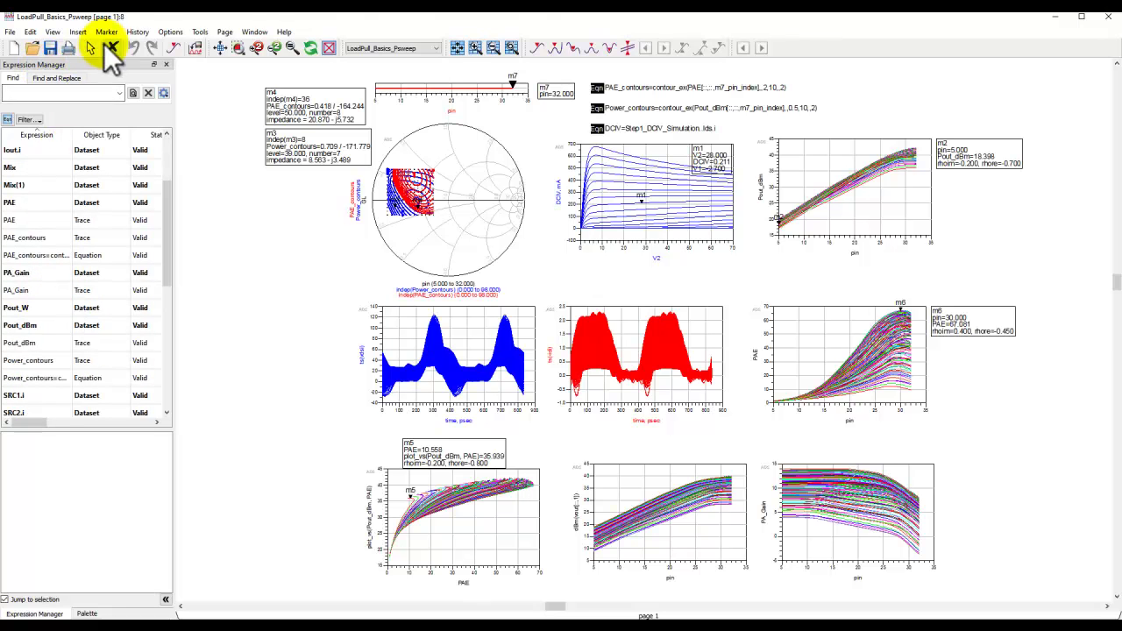
{"action": "left_click", "coordinate": [201, 33]}
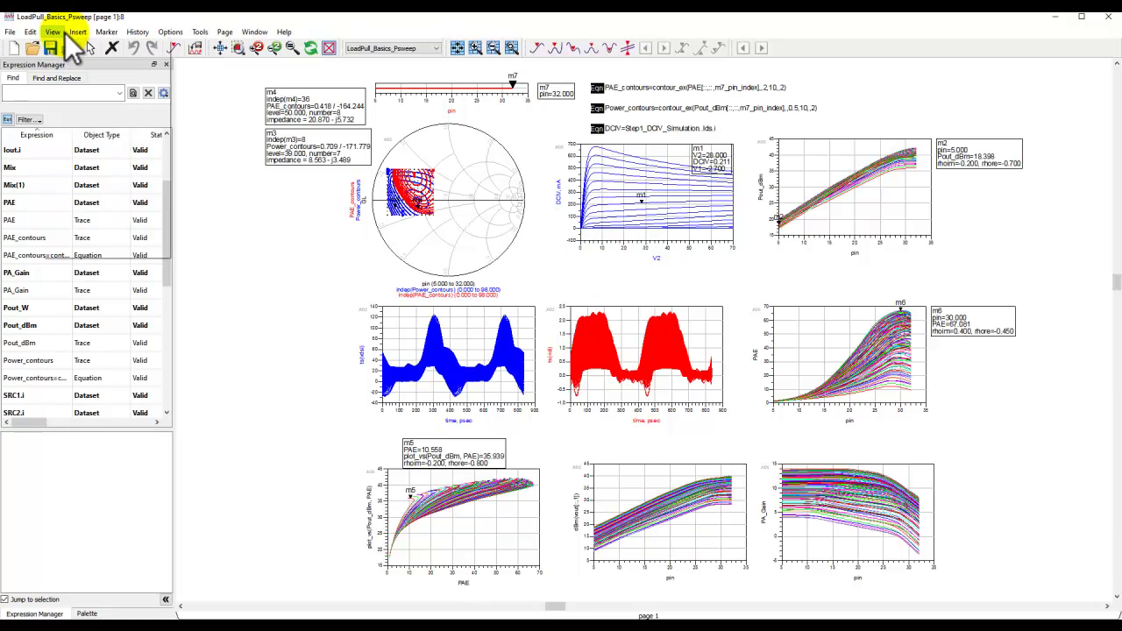
{"action": "mouse_move", "coordinate": [55, 39]}
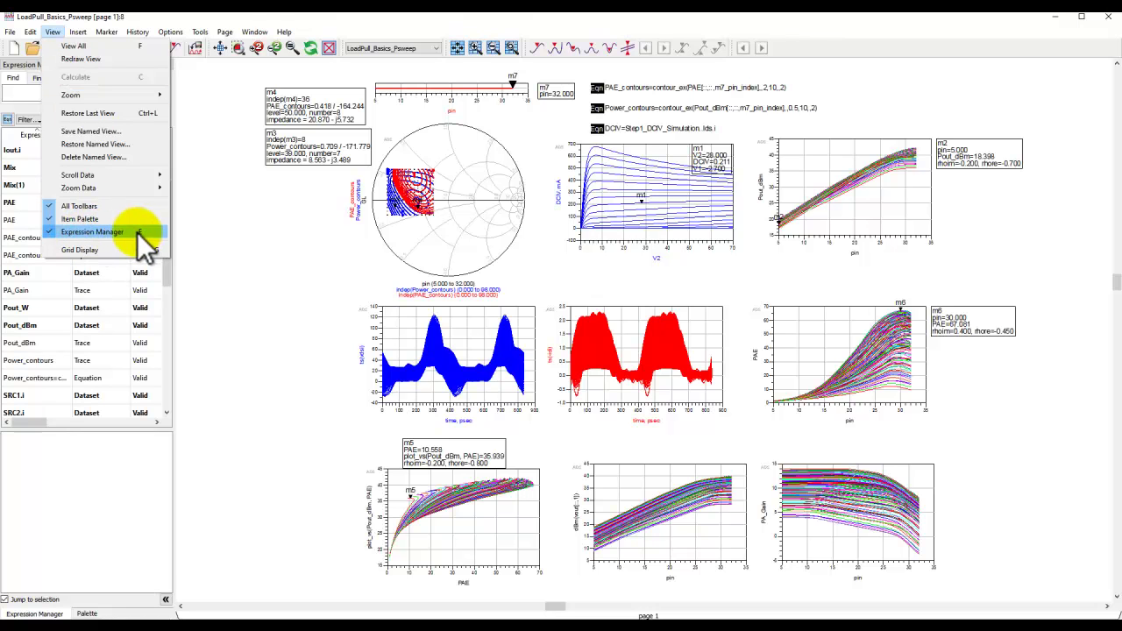
{"action": "left_click", "coordinate": [257, 277]}
{"action": "left_click", "coordinate": [45, 325]}
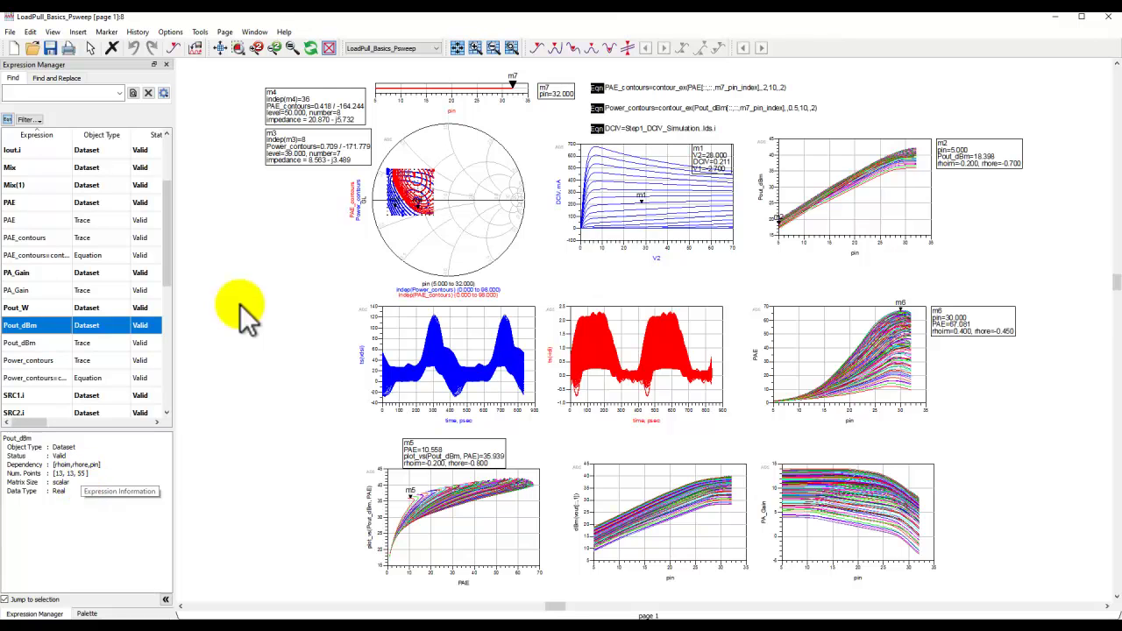
- Examine how the PAE_contours and Power_contours equations use m7_pin_index, and check the available insert options for a slider
{"action": "key", "text": "shift+z"}
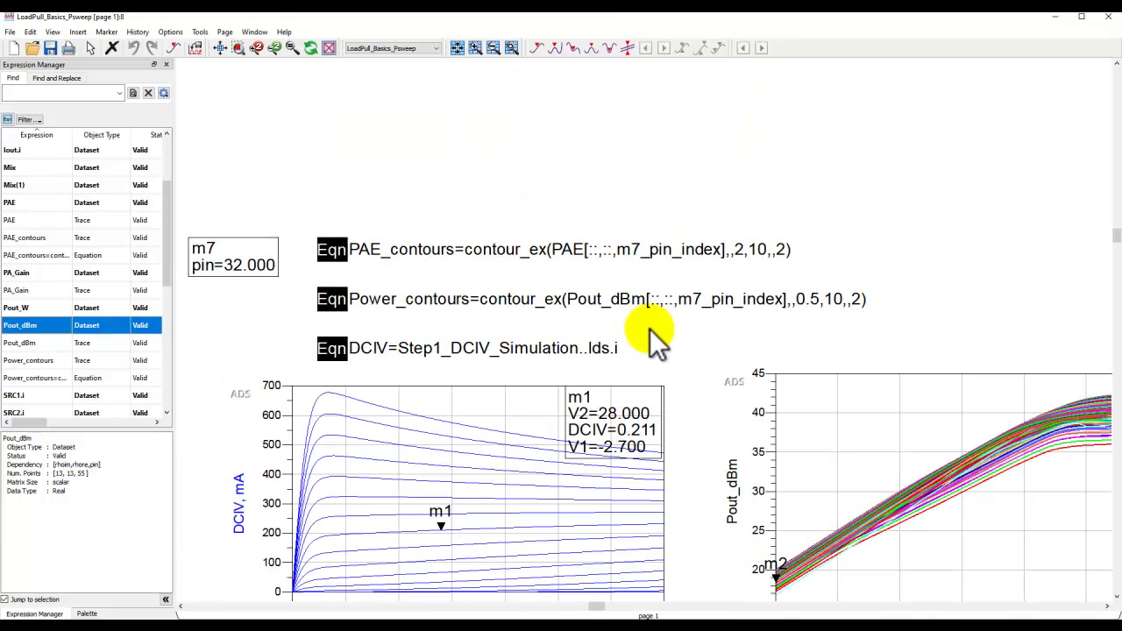
{"action": "left_click", "coordinate": [647, 322]}
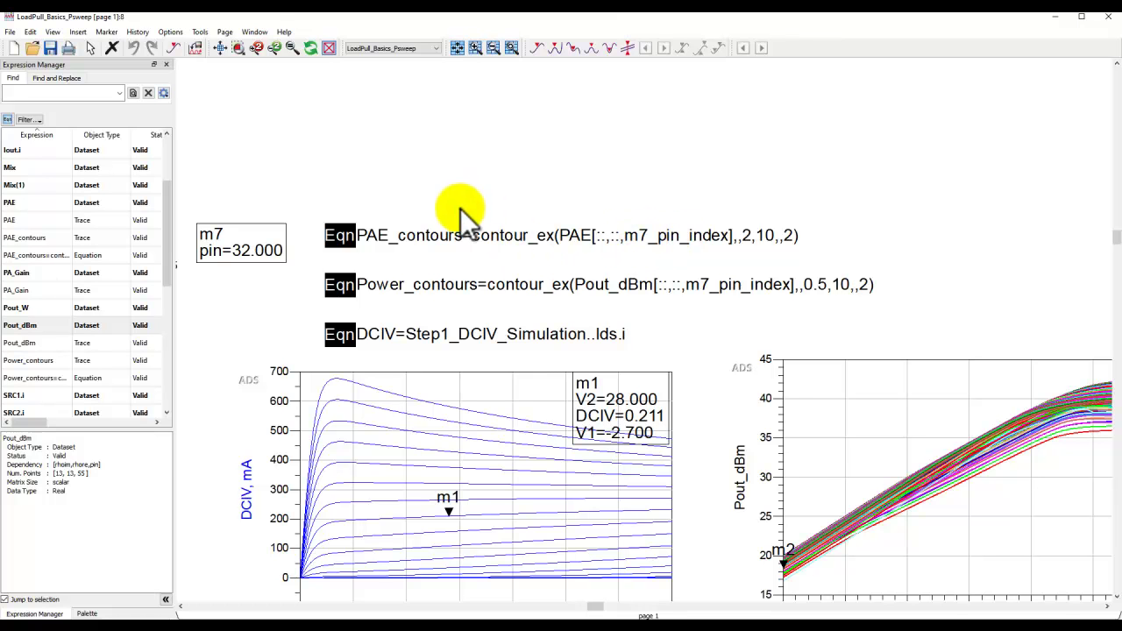
{"action": "scroll", "coordinate": [481, 343], "scroll_direction": "down", "scroll_amount": 2}
{"action": "left_click_drag", "start_coordinate": [368, 348], "coordinate": [502, 301]}
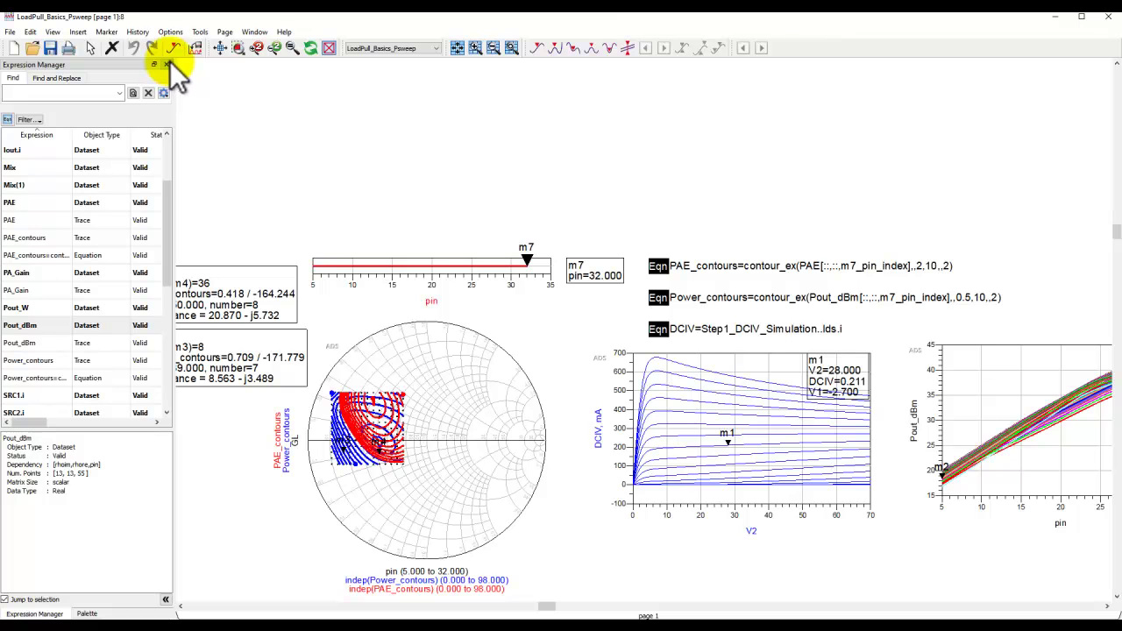
{"action": "left_click", "coordinate": [78, 33]}
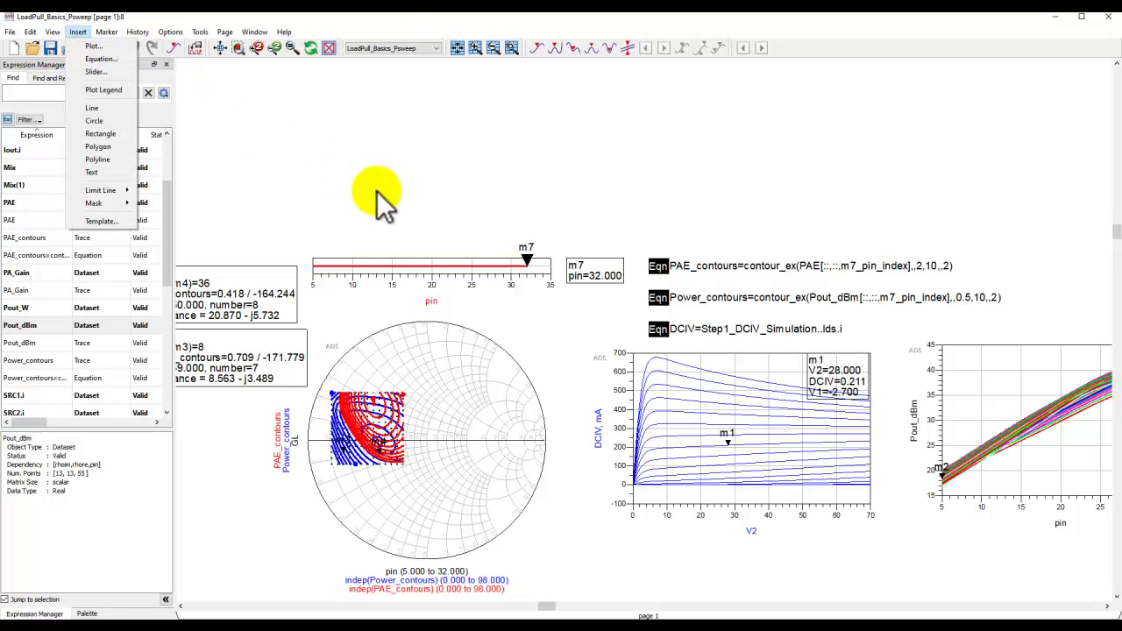
{"action": "left_click", "coordinate": [404, 244]}
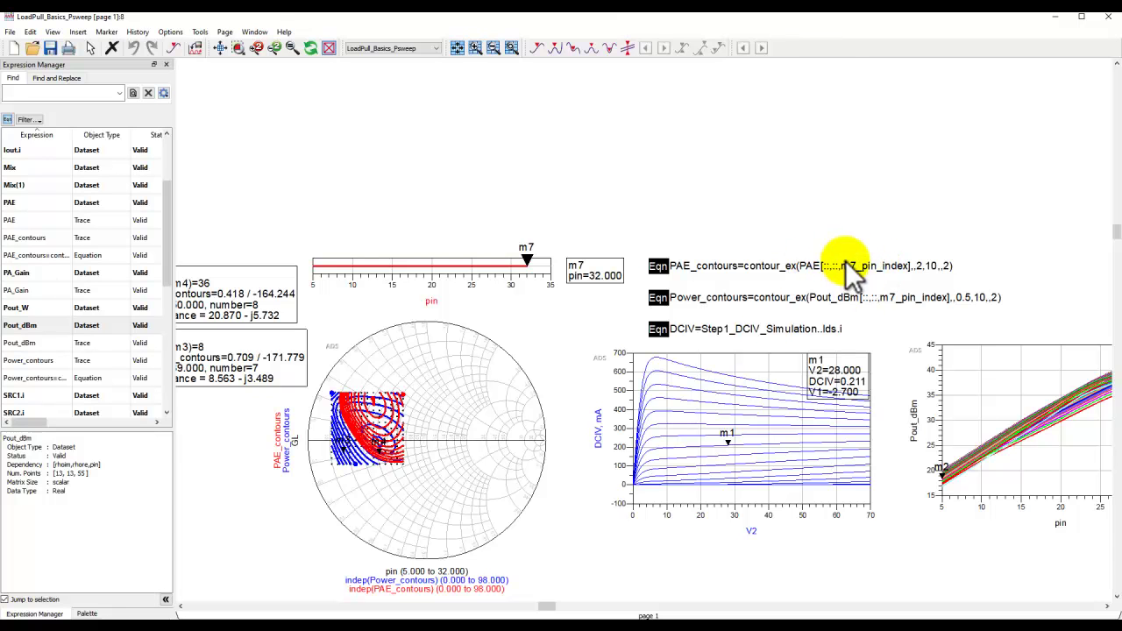
- Step slider marker m7 down to pin=22.5 and back to 32 to compare the contours on the Smith chart
{"action": "left_click_drag", "start_coordinate": [568, 403], "coordinate": [635, 358]}
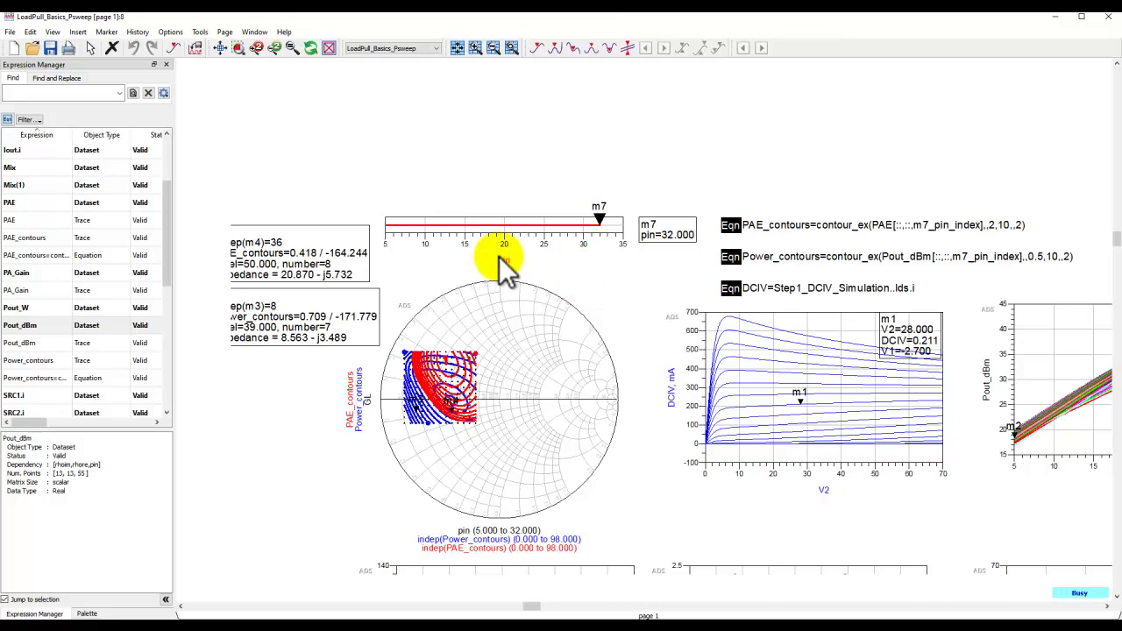
{"action": "left_click", "coordinate": [599, 218]}
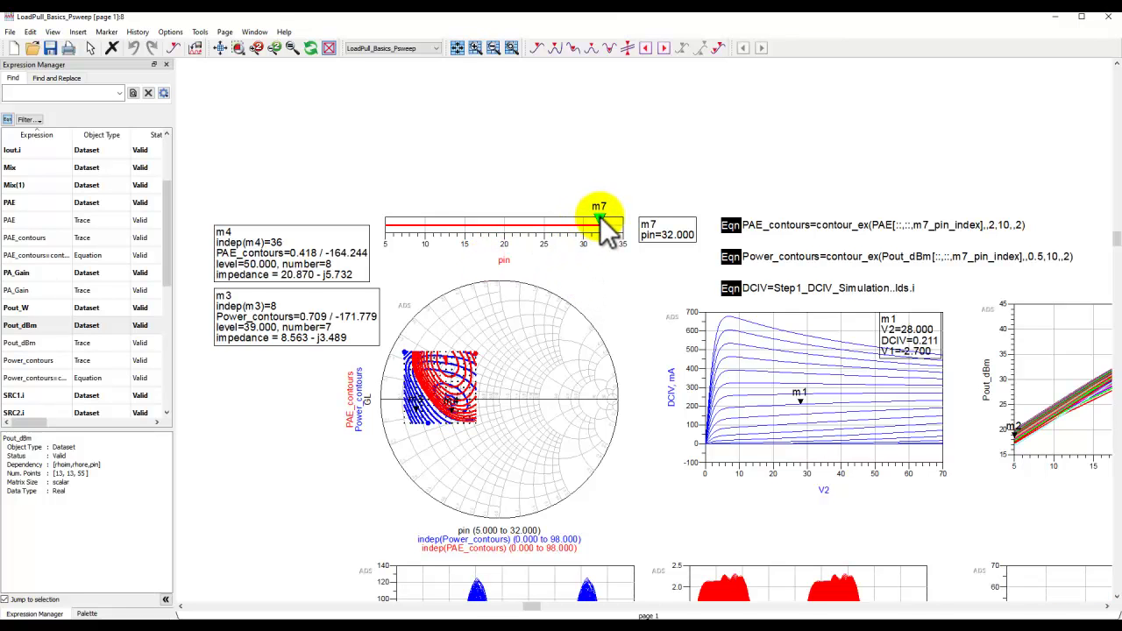
{"action": "left_click_drag", "start_coordinate": [599, 219], "coordinate": [596, 218]}
{"action": "key", "text": "Left"}
{"action": "key", "text": "Left"}
{"action": "key", "text": "Left"}
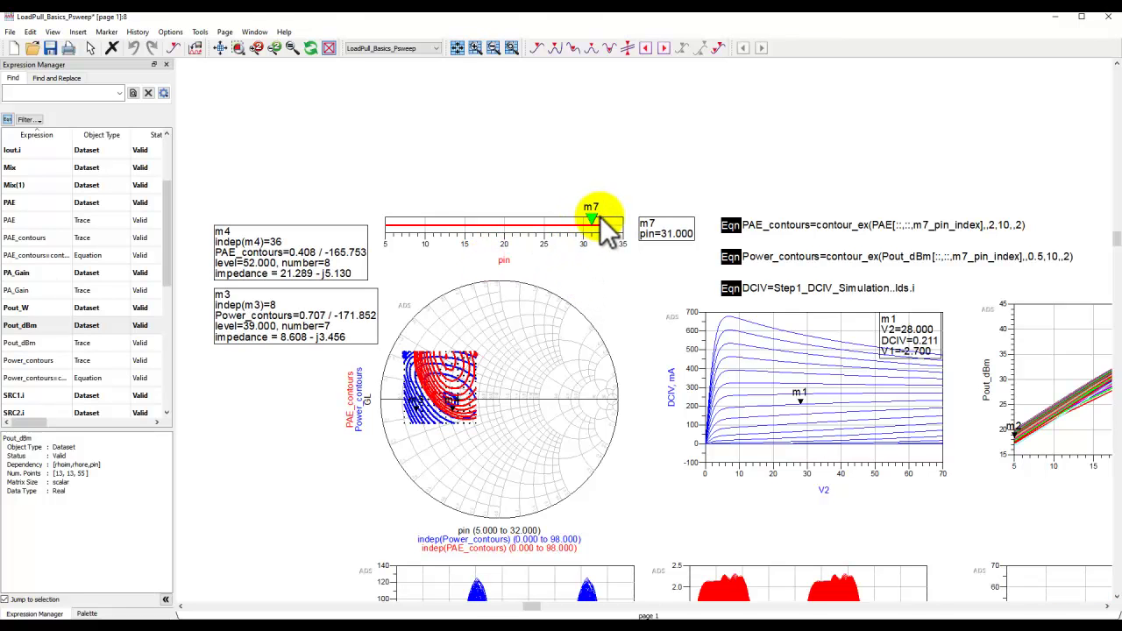
{"action": "key", "text": "Left"}
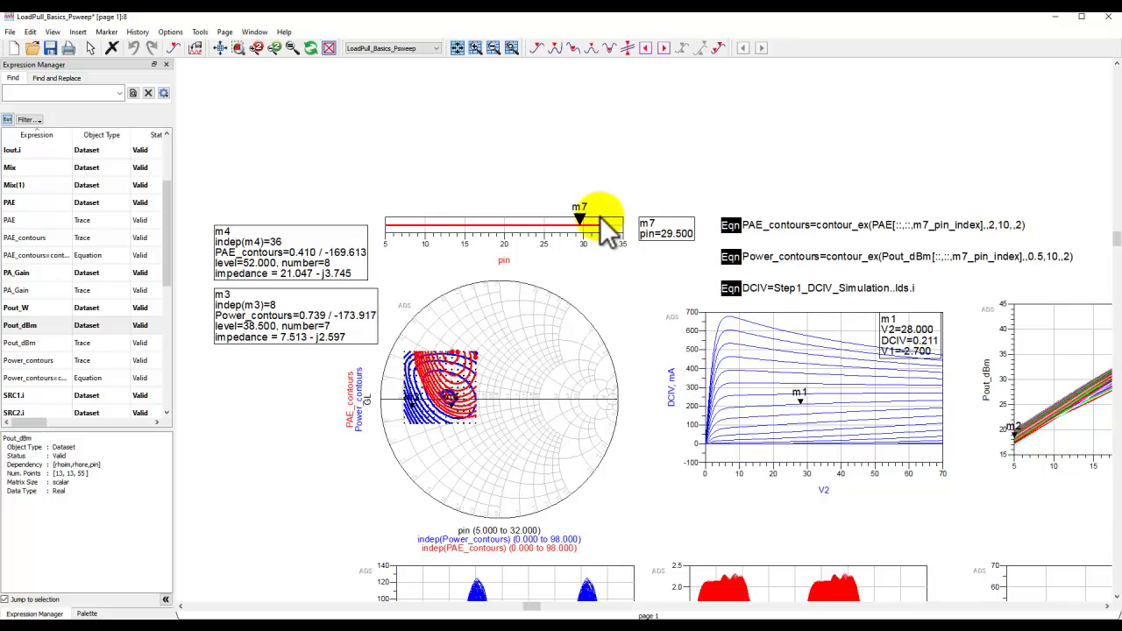
{"action": "key", "text": "Left"}
{"action": "key", "text": "Left"}
{"action": "key", "text": "Left"}
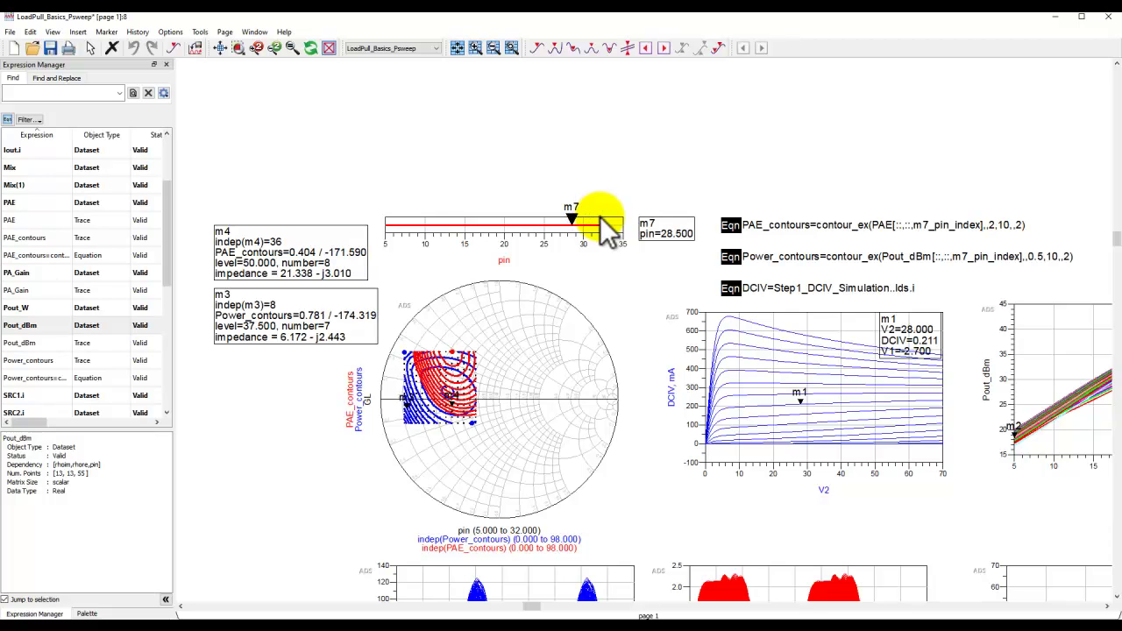
{"action": "key", "text": "Left"}
{"action": "key", "text": "Left"}
{"action": "key", "text": "Left"}
{"action": "key", "text": "Left"}
{"action": "key", "text": "Left"}
{"action": "key", "text": "Left"}
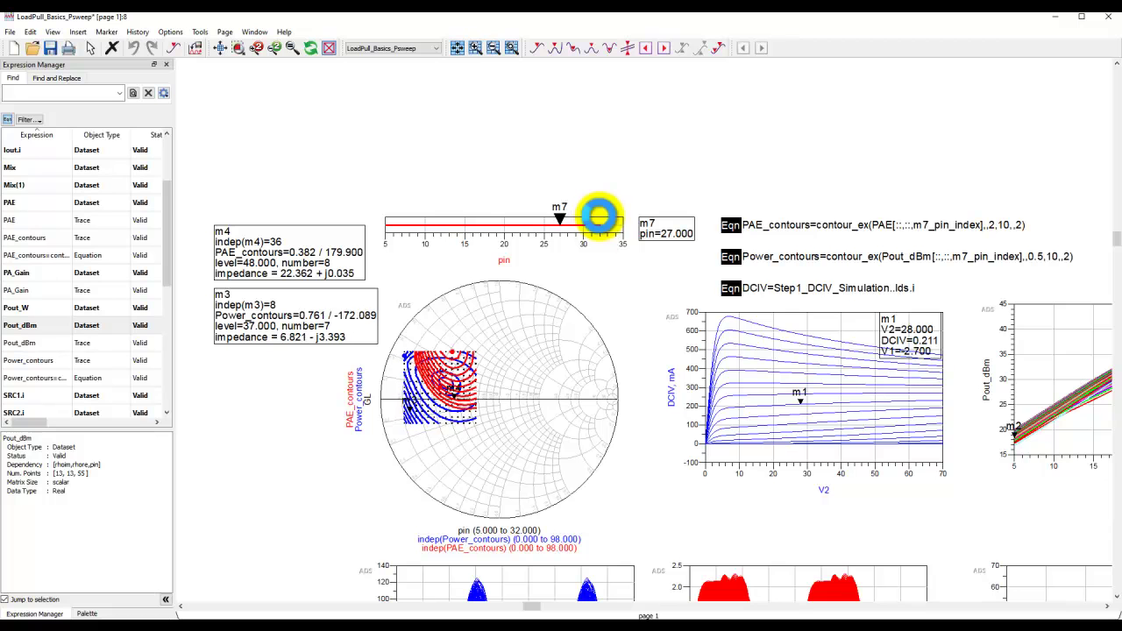
{"action": "key", "text": "Left"}
{"action": "key", "text": "Left"}
{"action": "key", "text": "Left"}
{"action": "key", "text": "Left"}
{"action": "key", "text": "Left"}
{"action": "key", "text": "Left"}
{"action": "key", "text": "Left"}
{"action": "key", "text": "Left"}
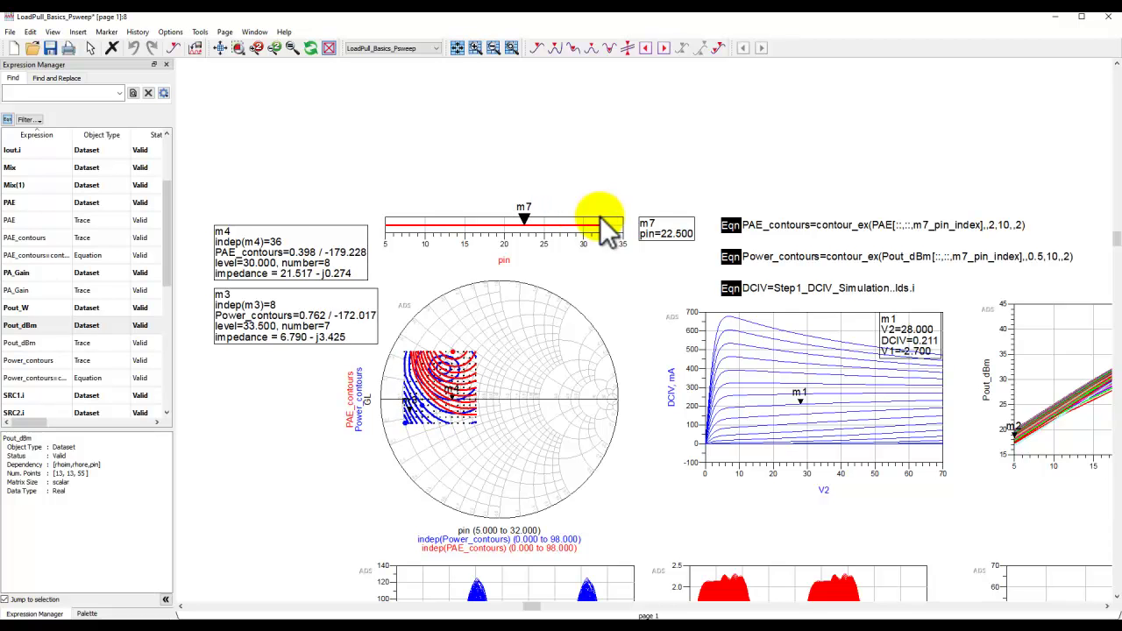
{"action": "key", "text": "Right"}
{"action": "left_click", "coordinate": [600, 216]}
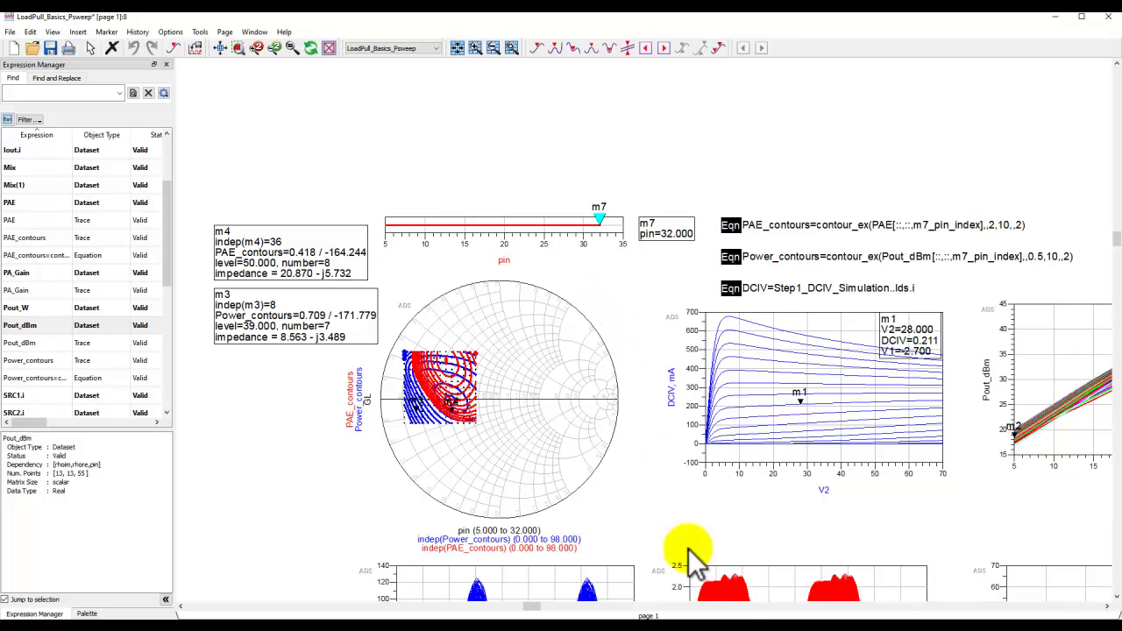
- Switch to the LoadPull_Basics_Psweep schematic and check the parameters of the P_1Tone source
{"action": "left_click", "coordinate": [823, 591]}
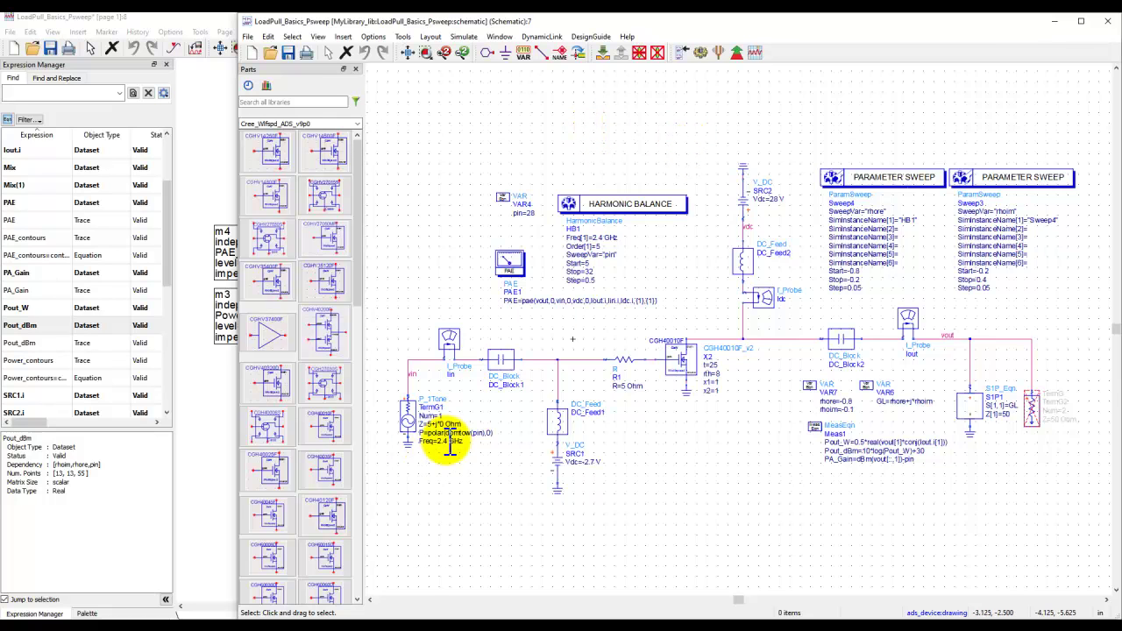
{"action": "scroll", "coordinate": [450, 439], "scroll_direction": "up", "scroll_amount": 3}
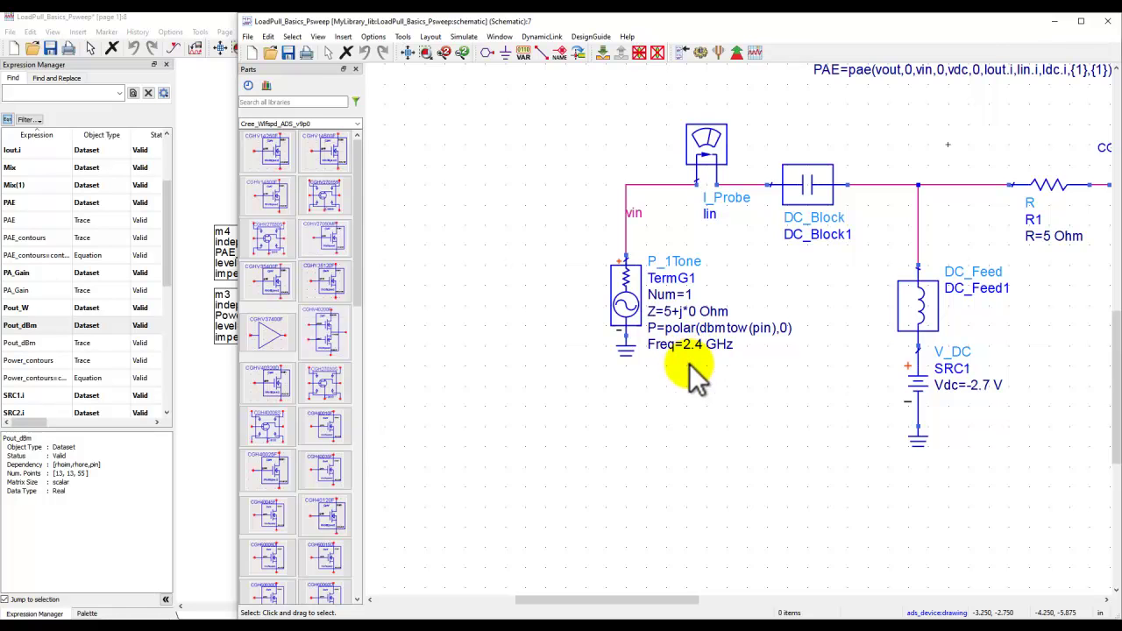
{"action": "left_click", "coordinate": [408, 53]}
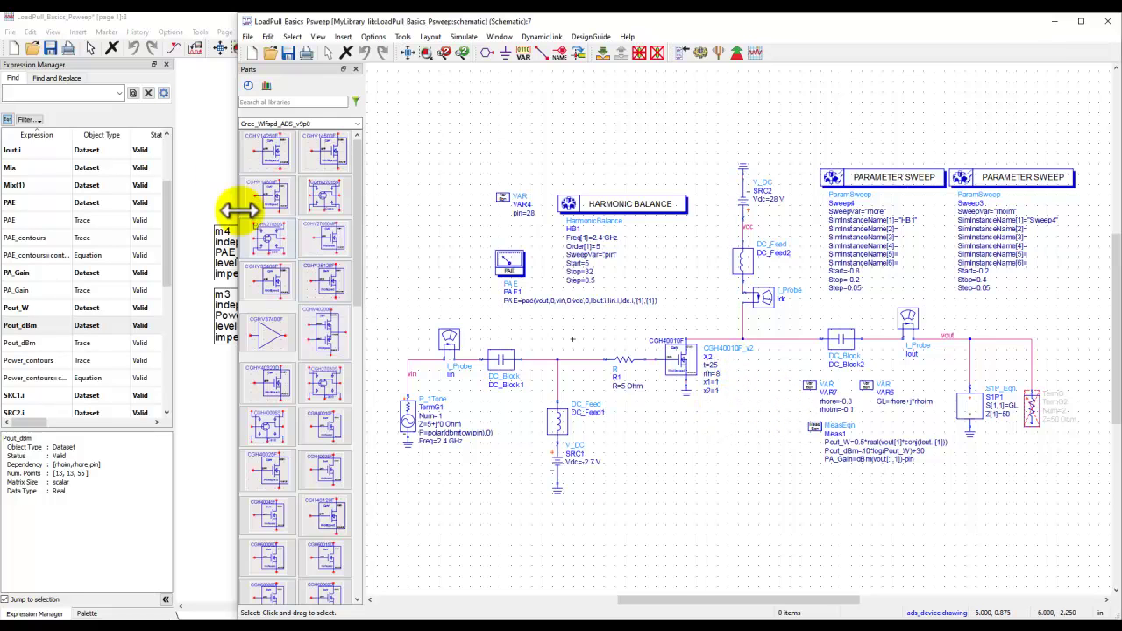
- Return to the data display and examine the dBm(vout) and PA_Gain curves versus pin for compression
{"action": "left_click", "coordinate": [212, 171]}
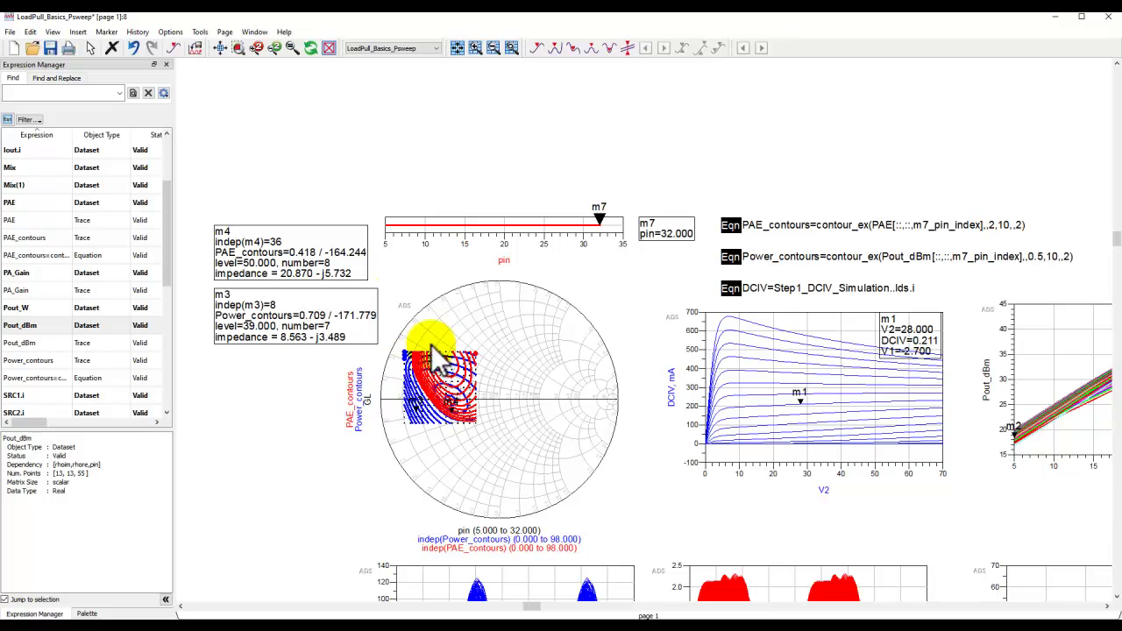
{"action": "left_click", "coordinate": [220, 49]}
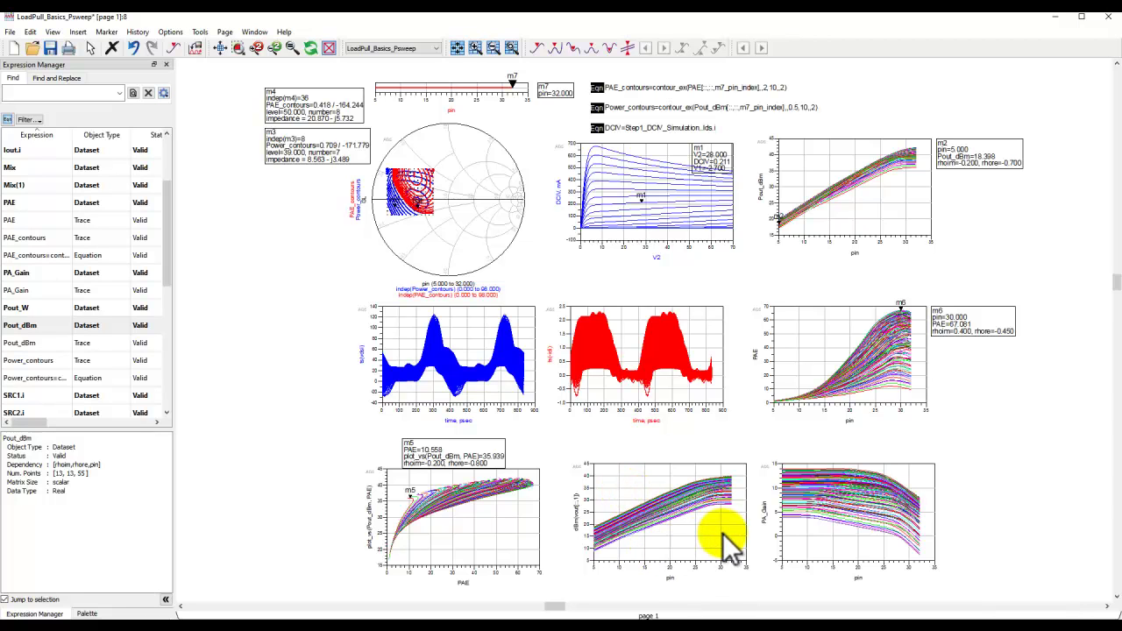
{"action": "scroll", "coordinate": [704, 534], "scroll_direction": "up", "scroll_amount": 1}
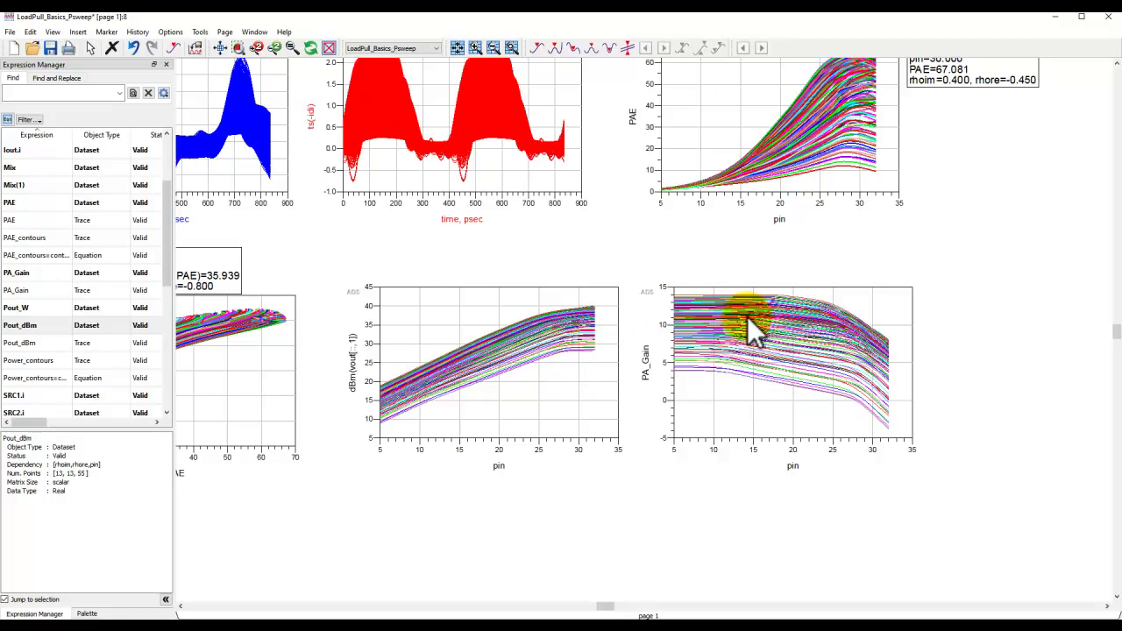
{"action": "scroll", "coordinate": [713, 350], "scroll_direction": "up", "scroll_amount": 1}
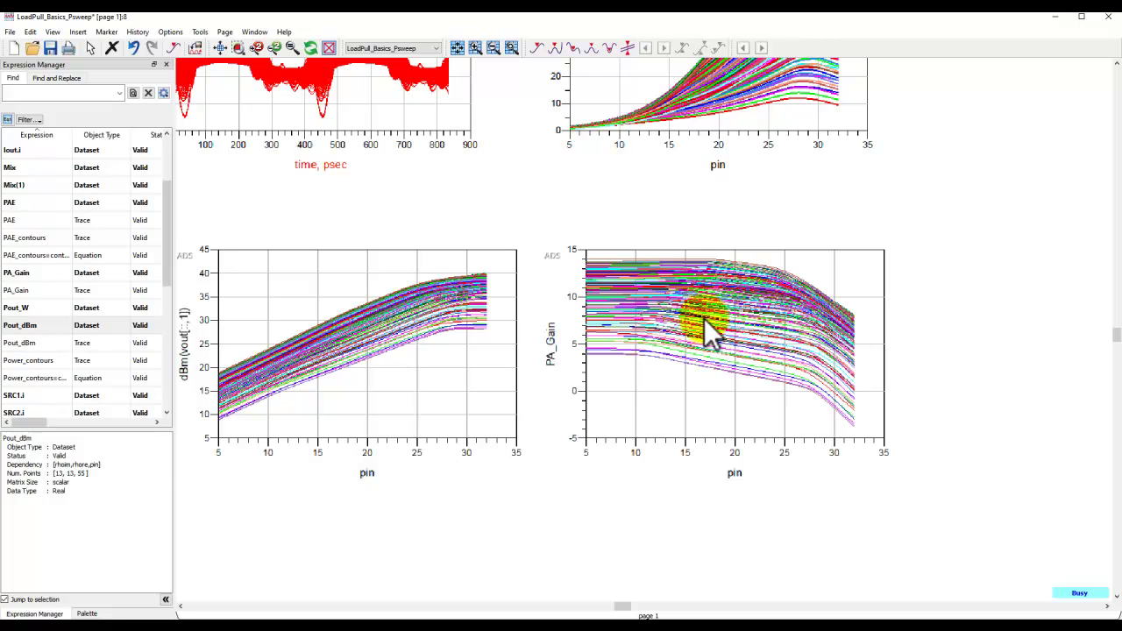
{"action": "scroll", "coordinate": [702, 318], "scroll_direction": "up", "scroll_amount": 1}
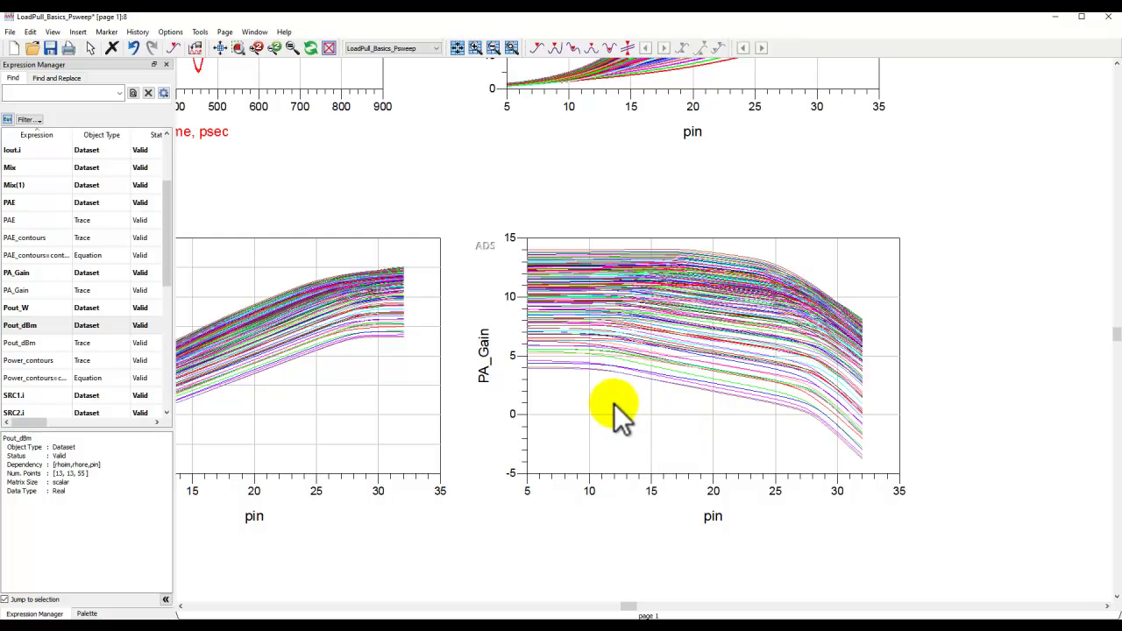
{"action": "left_click_drag", "start_coordinate": [593, 416], "coordinate": [743, 420]}
{"action": "left_click_drag", "start_coordinate": [581, 530], "coordinate": [601, 533]}
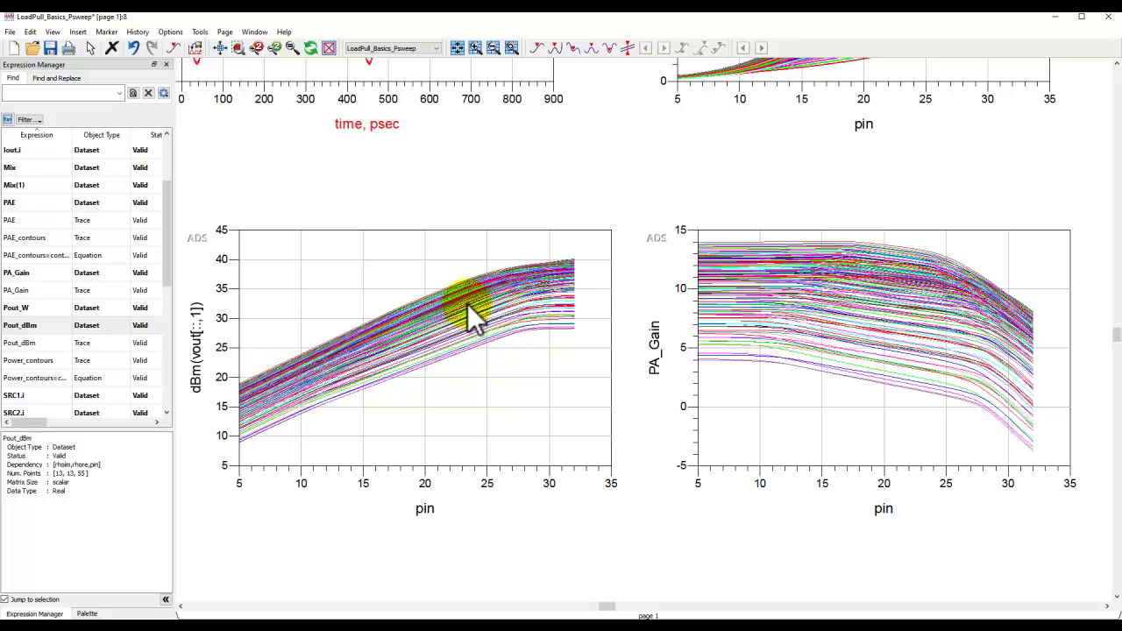
{"action": "mouse_move", "coordinate": [534, 272]}
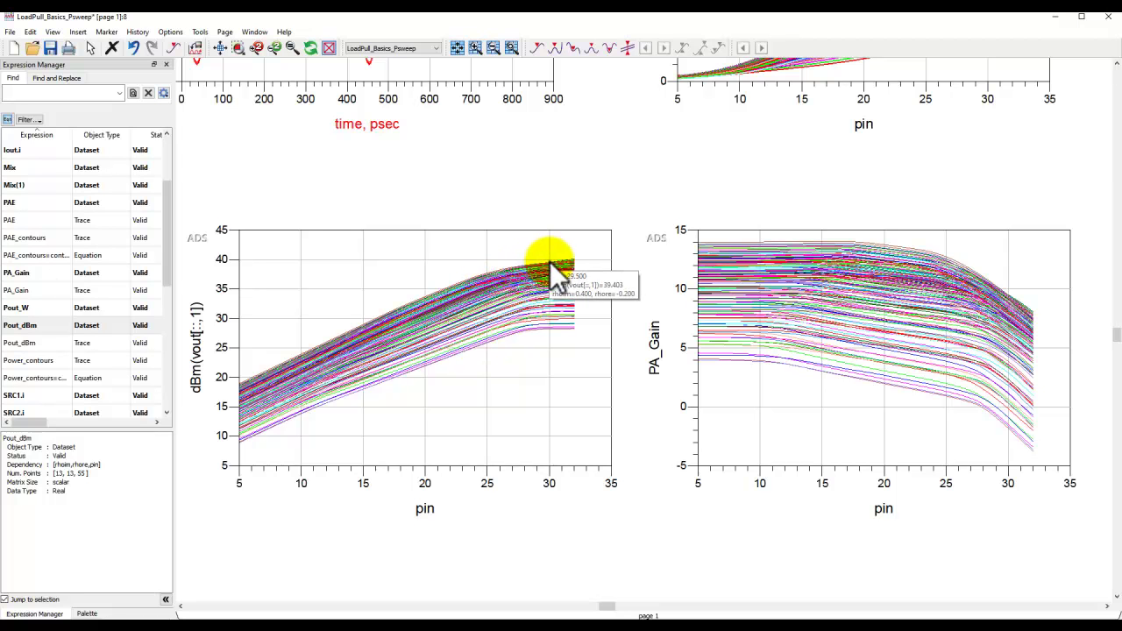
{"action": "mouse_move", "coordinate": [759, 247]}
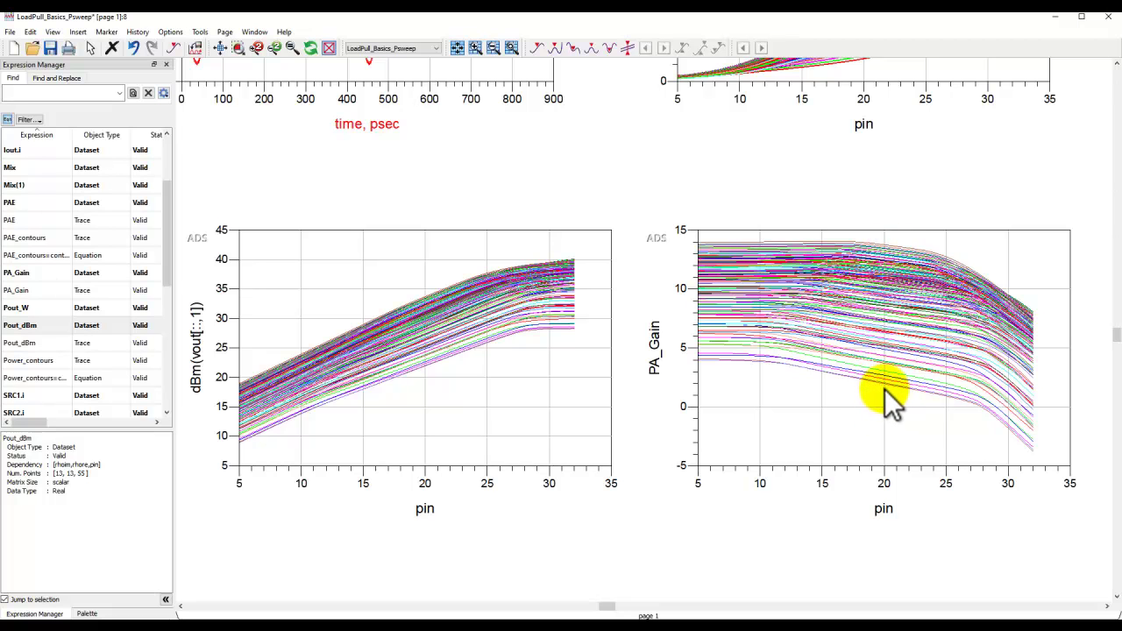
{"action": "mouse_move", "coordinate": [726, 372]}
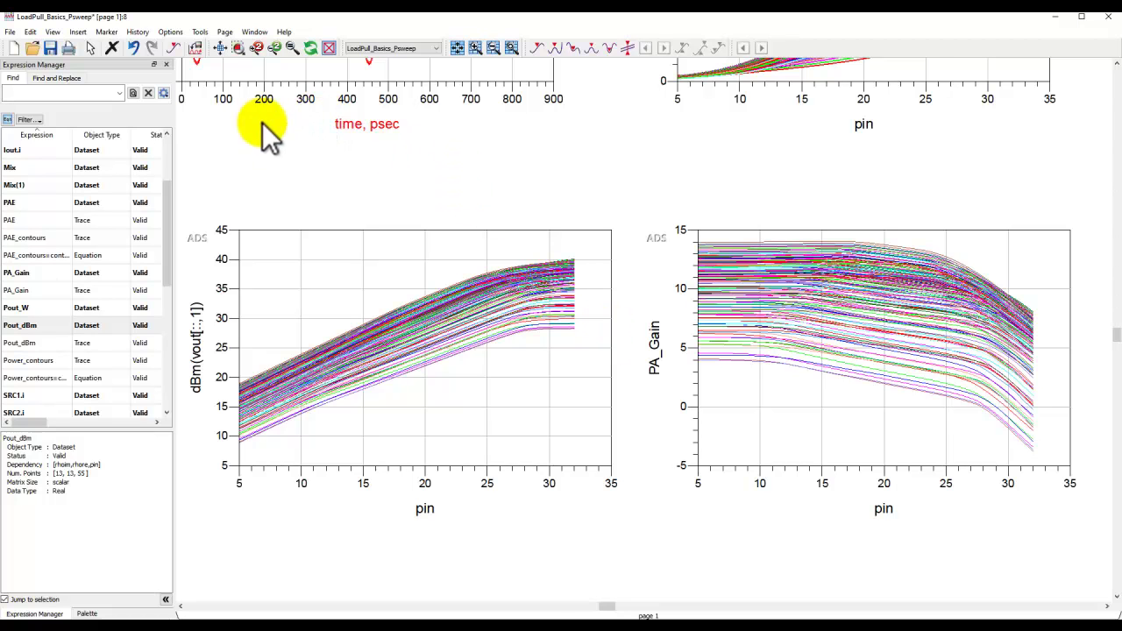
{"action": "left_click", "coordinate": [220, 47]}
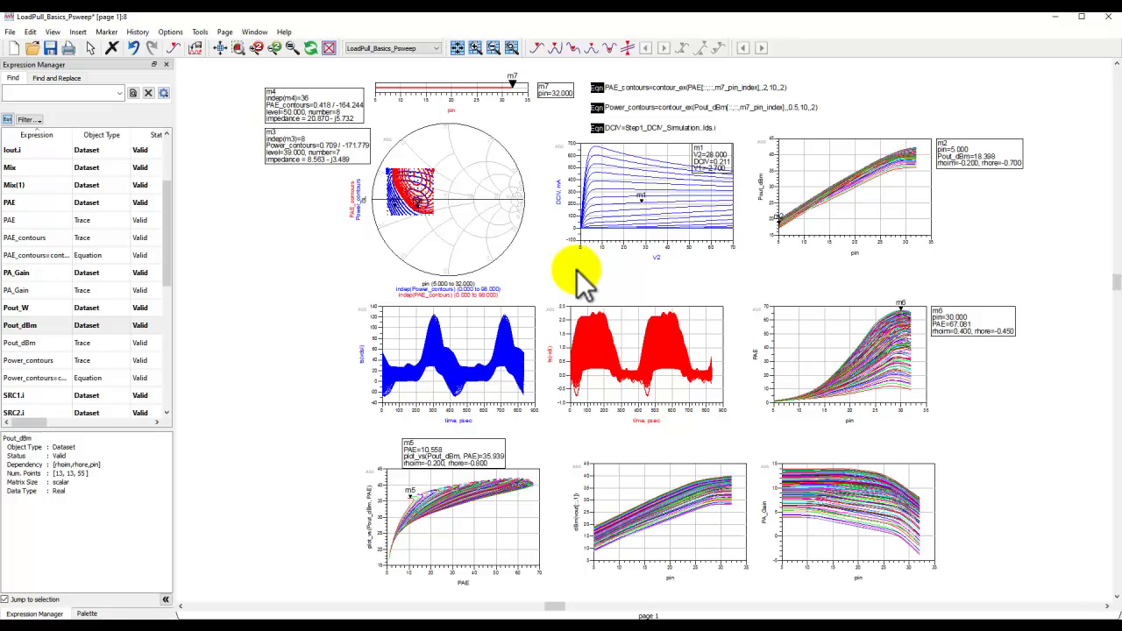
- Open the schematic of cell_1 from the main workspace window
{"action": "left_click", "coordinate": [725, 617]}
{"action": "left_click", "coordinate": [593, 596]}
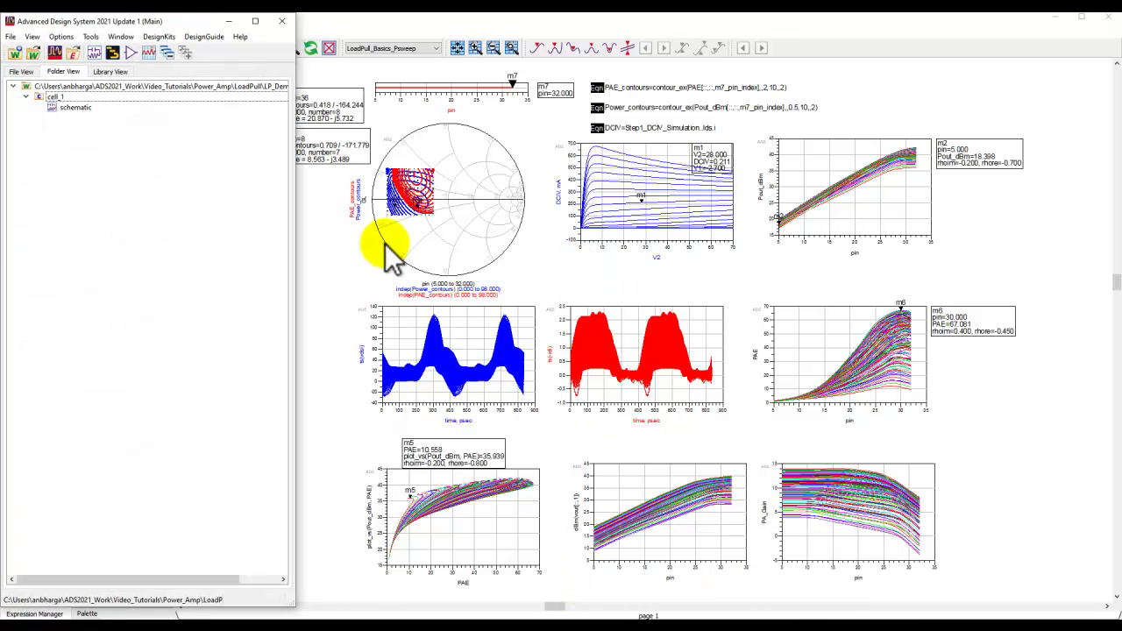
{"action": "double_click", "coordinate": [76, 105]}
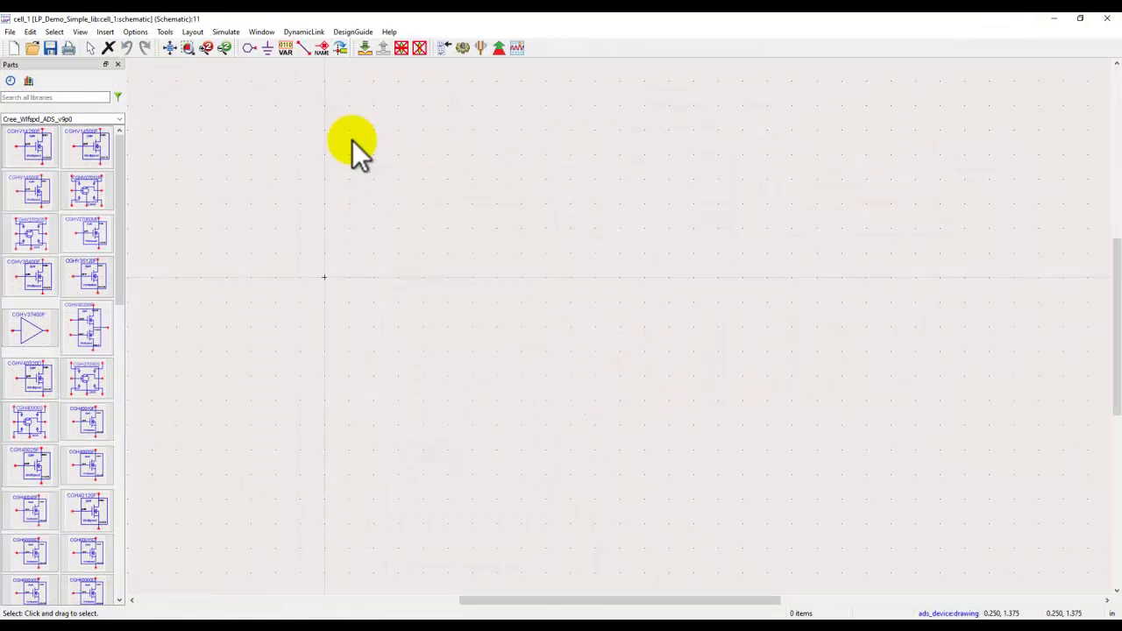
- Insert the One-Tone Load Pull setup with Swept Available Source Power from the Load Pull DesignGuide and dismiss its information message
{"action": "left_click", "coordinate": [353, 32]}
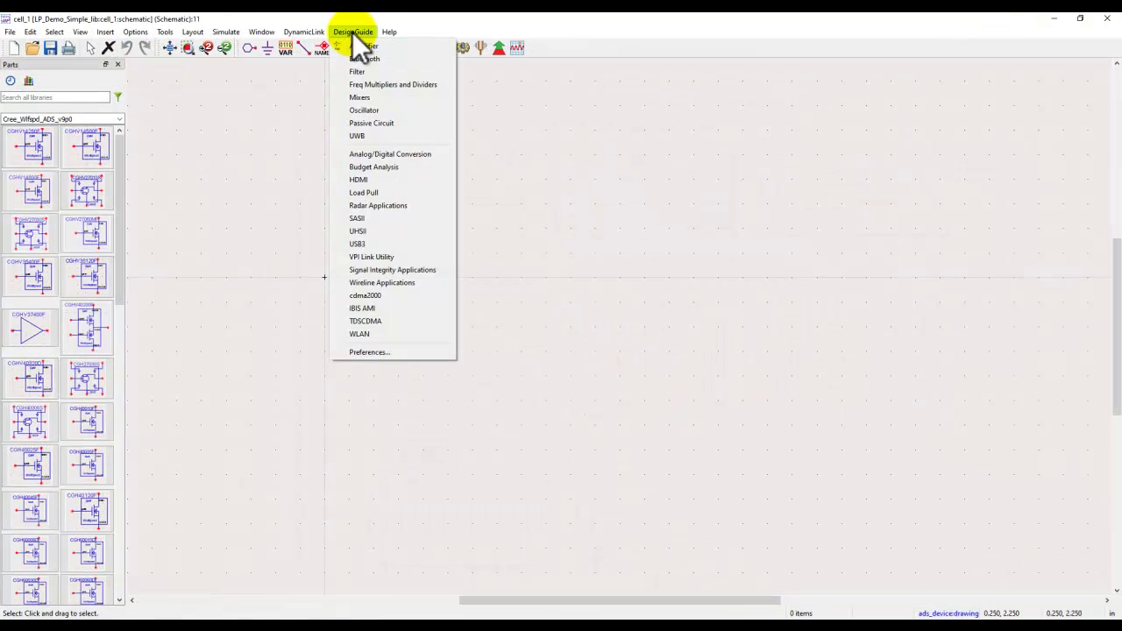
{"action": "left_click", "coordinate": [366, 192]}
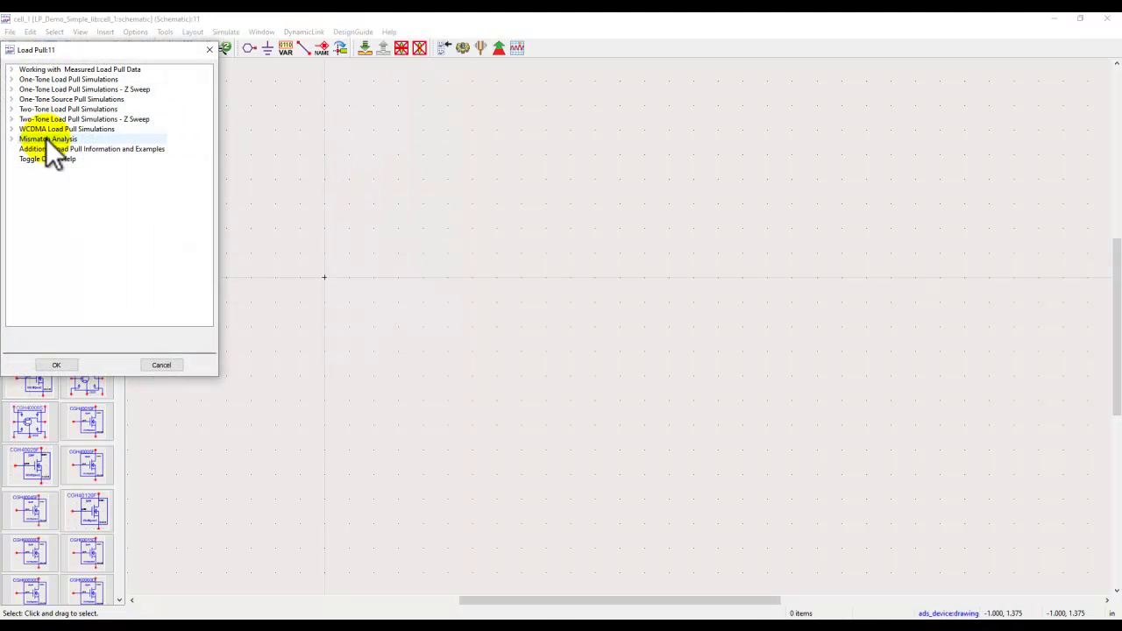
{"action": "left_click", "coordinate": [11, 79]}
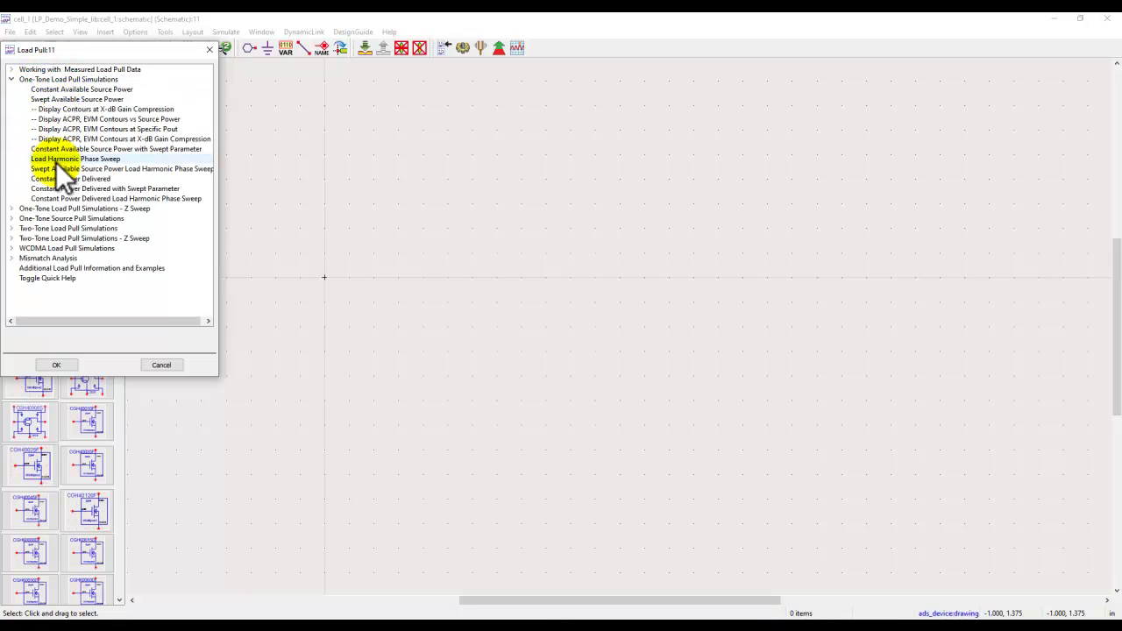
{"action": "left_click", "coordinate": [82, 99]}
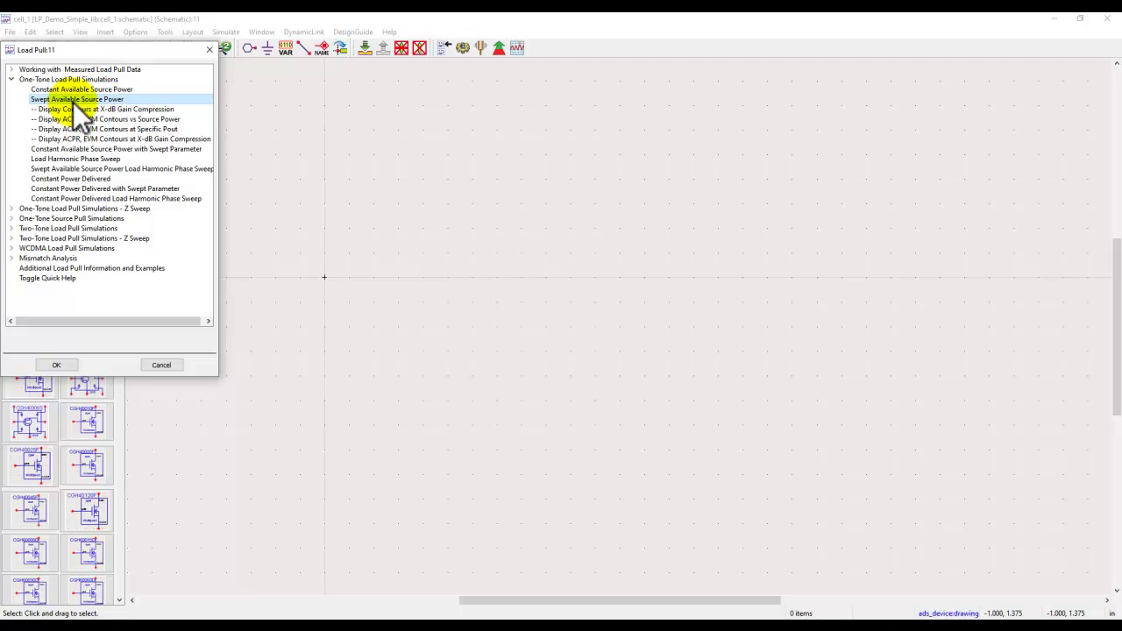
{"action": "left_click", "coordinate": [56, 365]}
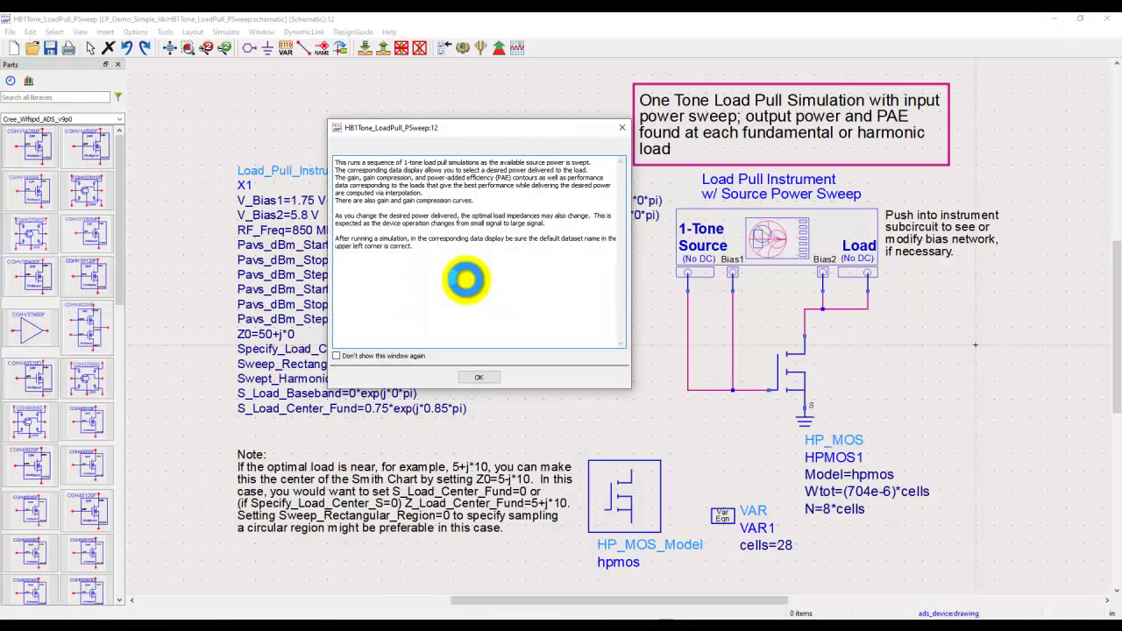
{"action": "left_click", "coordinate": [482, 377]}
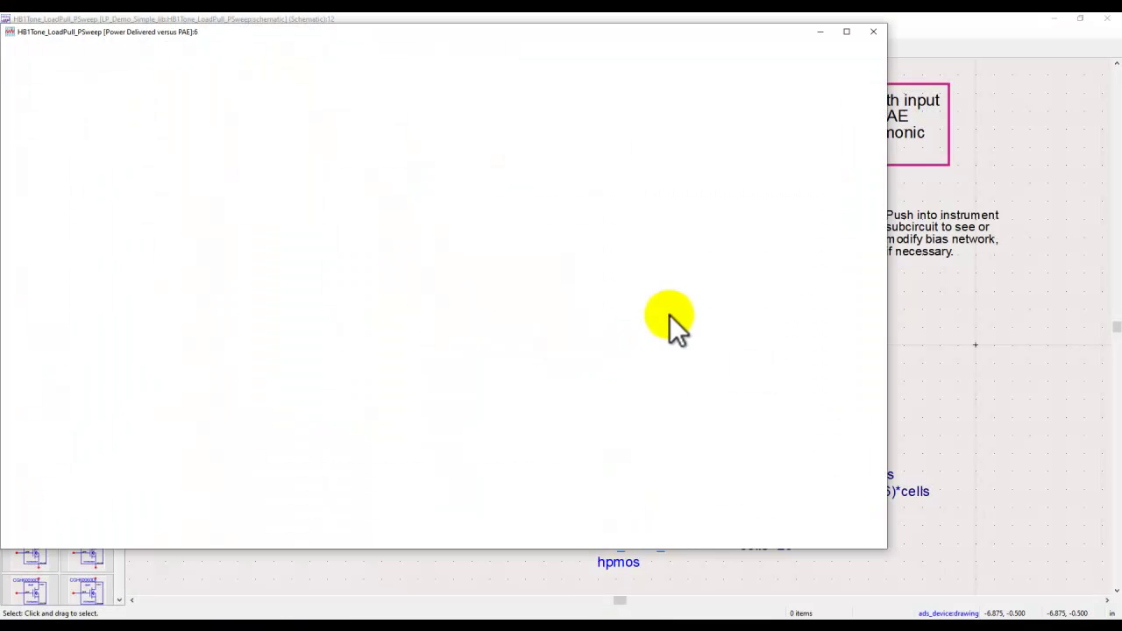
- Simulate the HB1Tone_LoadPull_PSweep schematic and maximize its Power Delivered versus PAE data display
{"action": "left_click", "coordinate": [996, 366]}
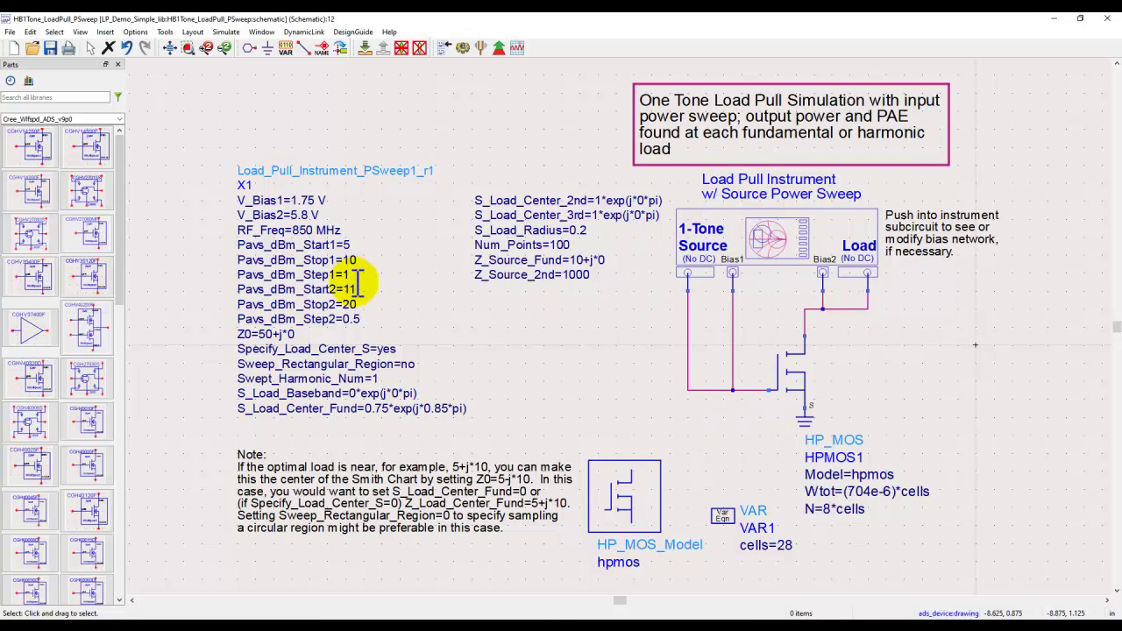
{"action": "scroll", "coordinate": [465, 245], "scroll_direction": "up", "scroll_amount": 2}
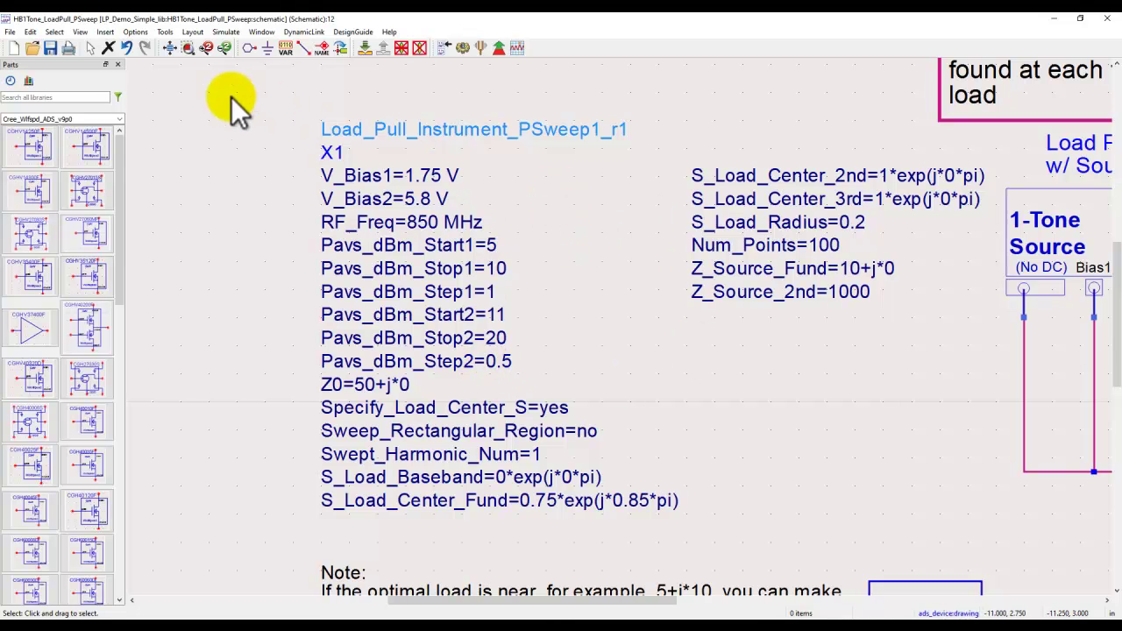
{"action": "left_click", "coordinate": [173, 49]}
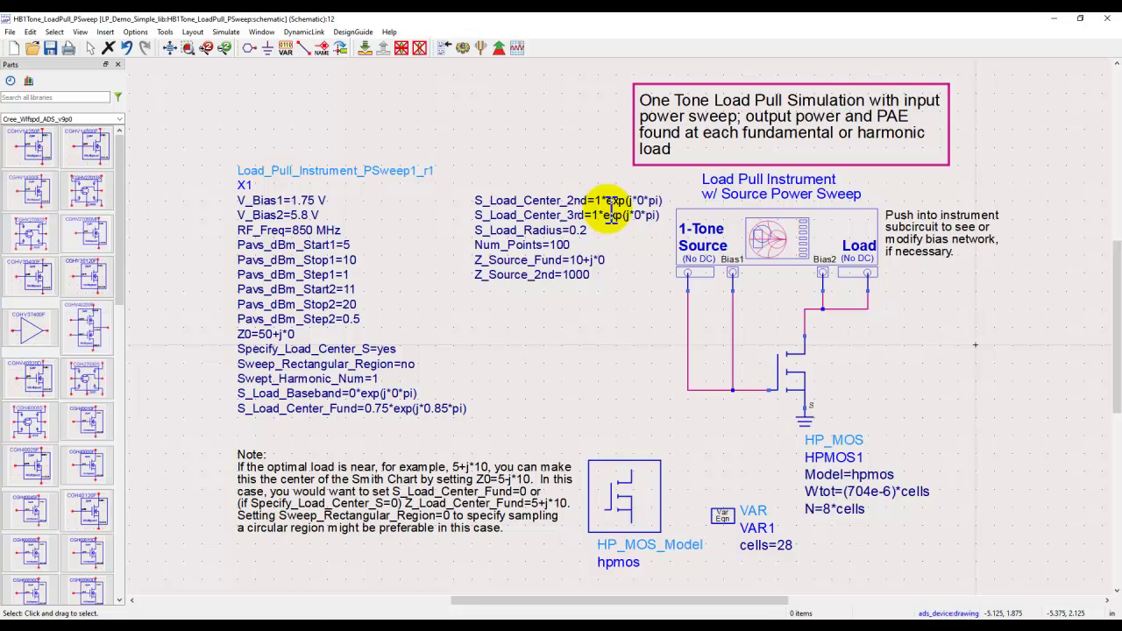
{"action": "left_click", "coordinate": [463, 48]}
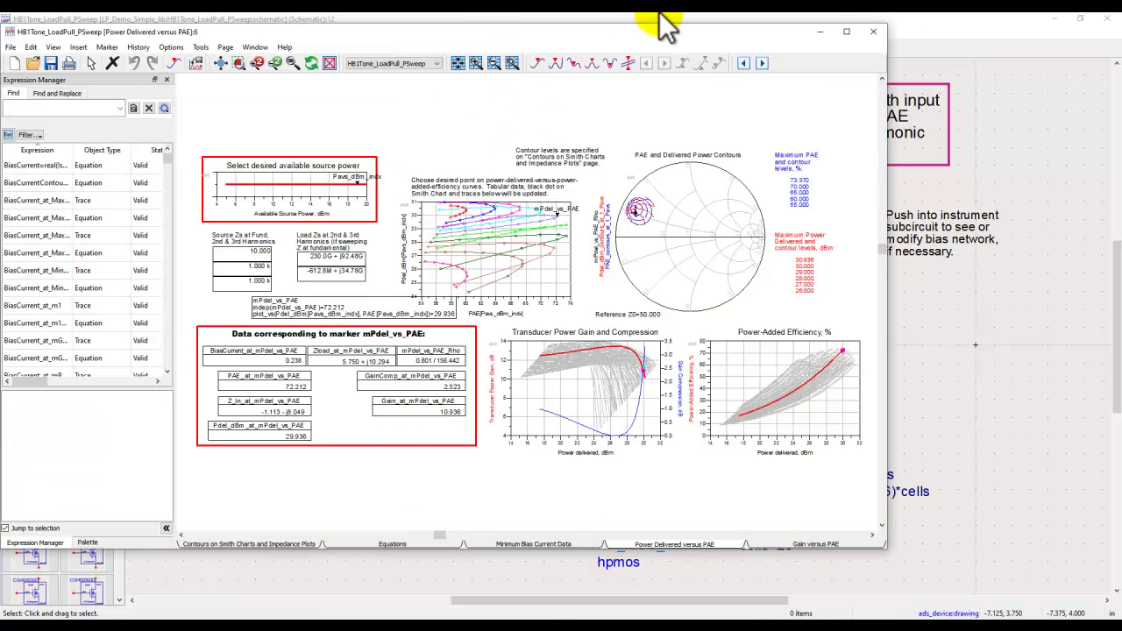
{"action": "left_click", "coordinate": [846, 32]}
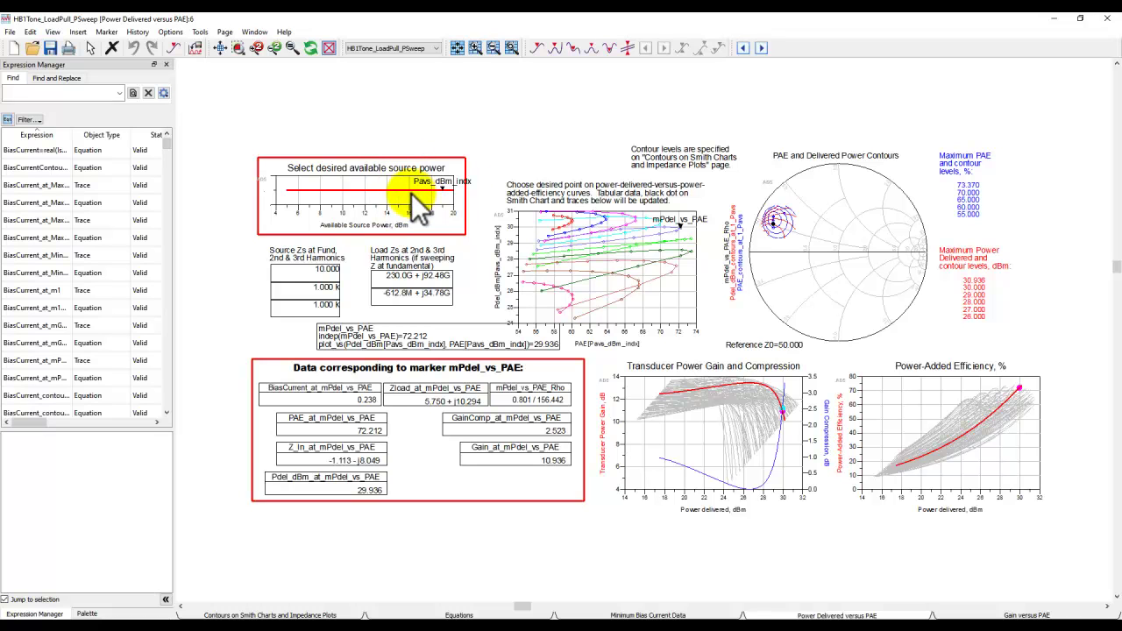
- Step the Pavs_dBm_indx source power marker down to about 12 dBm and back up to about 17.5 dBm to compare the results
{"action": "left_click", "coordinate": [442, 188]}
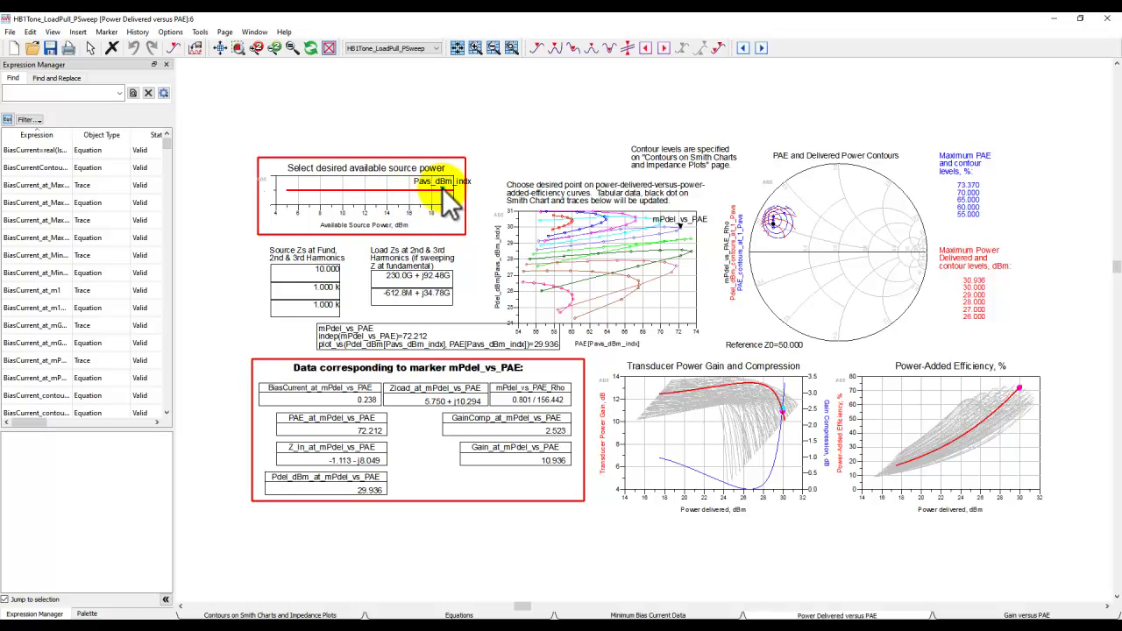
{"action": "key", "text": "Left"}
{"action": "key", "text": "Left"}
{"action": "key", "text": "Left"}
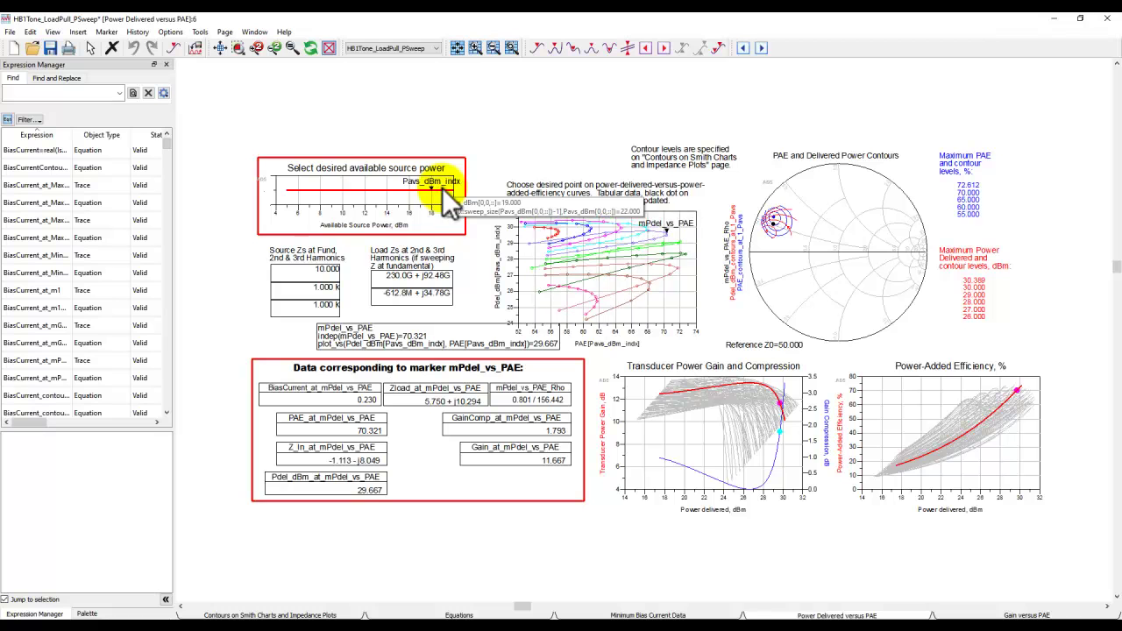
{"action": "key", "text": "Left"}
{"action": "key", "text": "Left"}
{"action": "key", "text": "Left"}
{"action": "key", "text": "Left"}
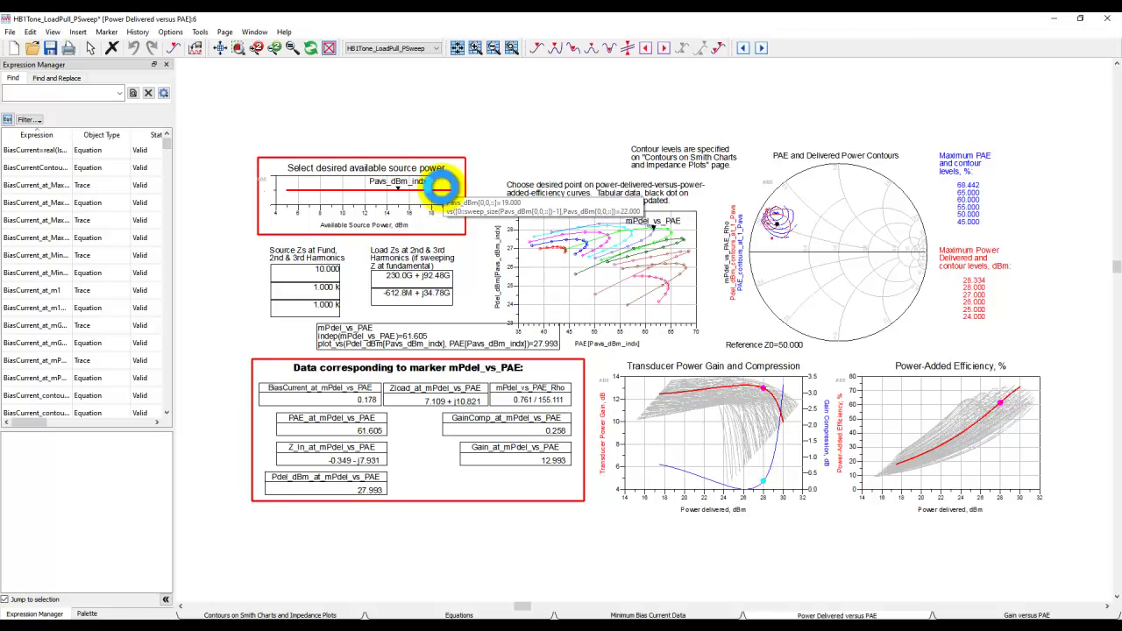
{"action": "key", "text": "Left"}
{"action": "key", "text": "Left"}
{"action": "key", "text": "Left"}
{"action": "key", "text": "Left"}
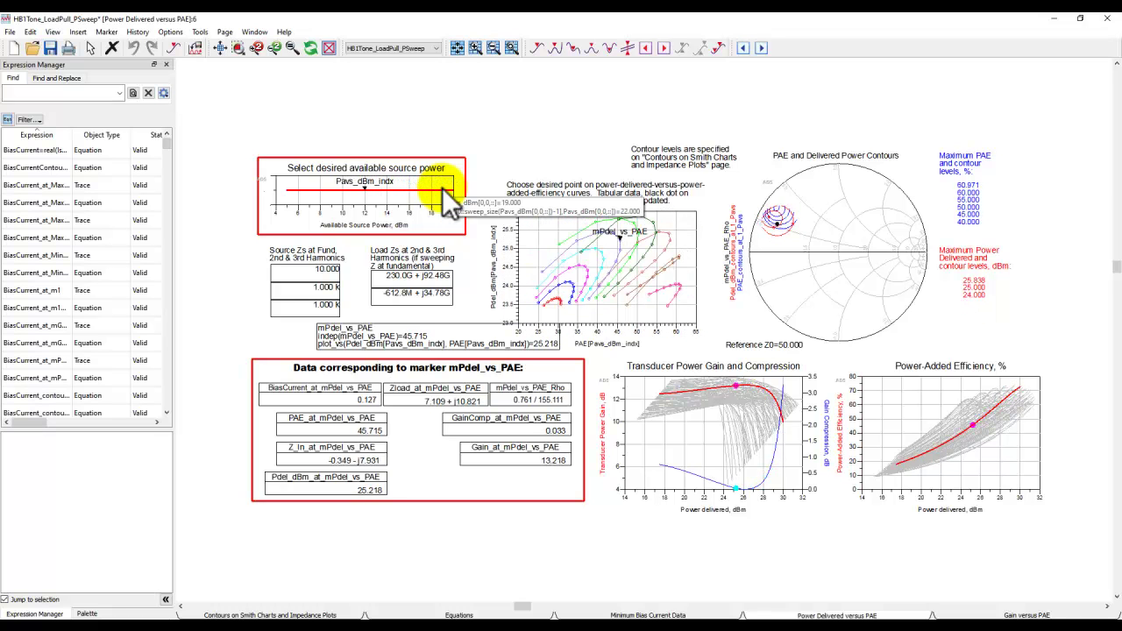
{"action": "key", "text": "Right"}
{"action": "key", "text": "Right"}
{"action": "key", "text": "Right"}
{"action": "key", "text": "Right"}
{"action": "key", "text": "Right"}
{"action": "key", "text": "Right"}
{"action": "key", "text": "Right"}
{"action": "key", "text": "Right"}
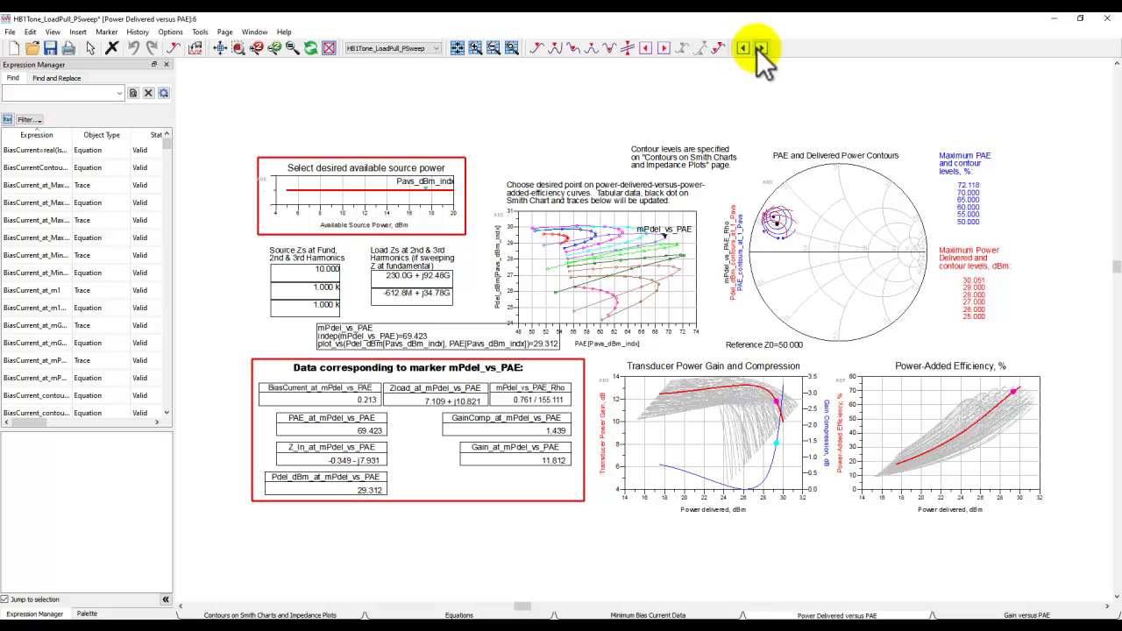
- Check the available toolbars and view the Gain versus PAE page, continuing to the Contours on Smith Charts and Impedance Plots page
{"action": "right_click", "coordinate": [803, 49]}
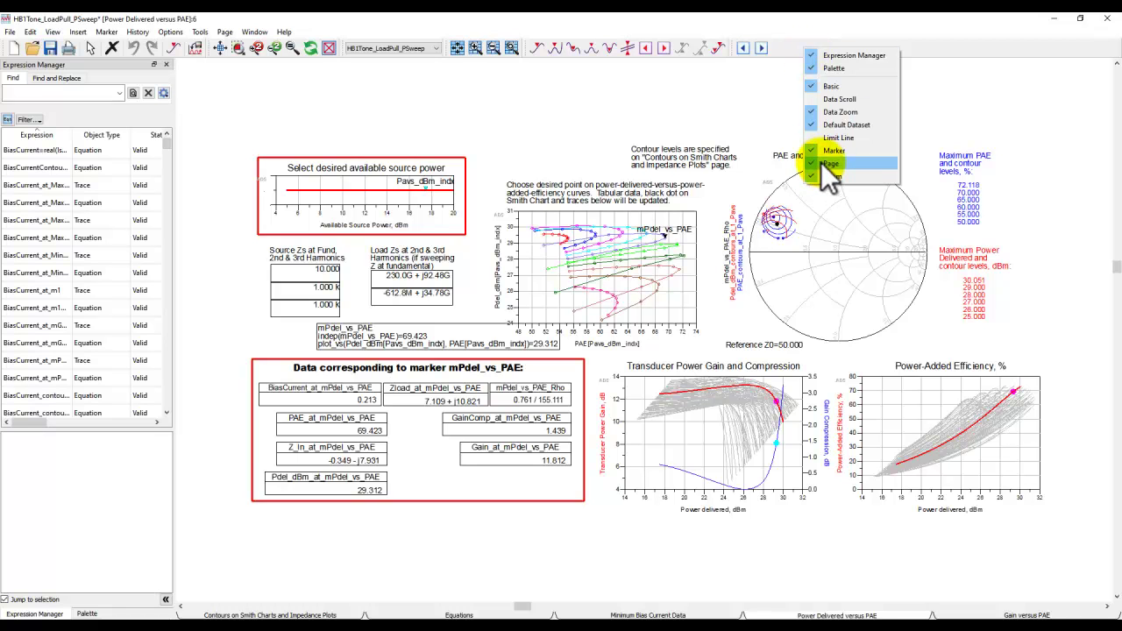
{"action": "left_click", "coordinate": [769, 123]}
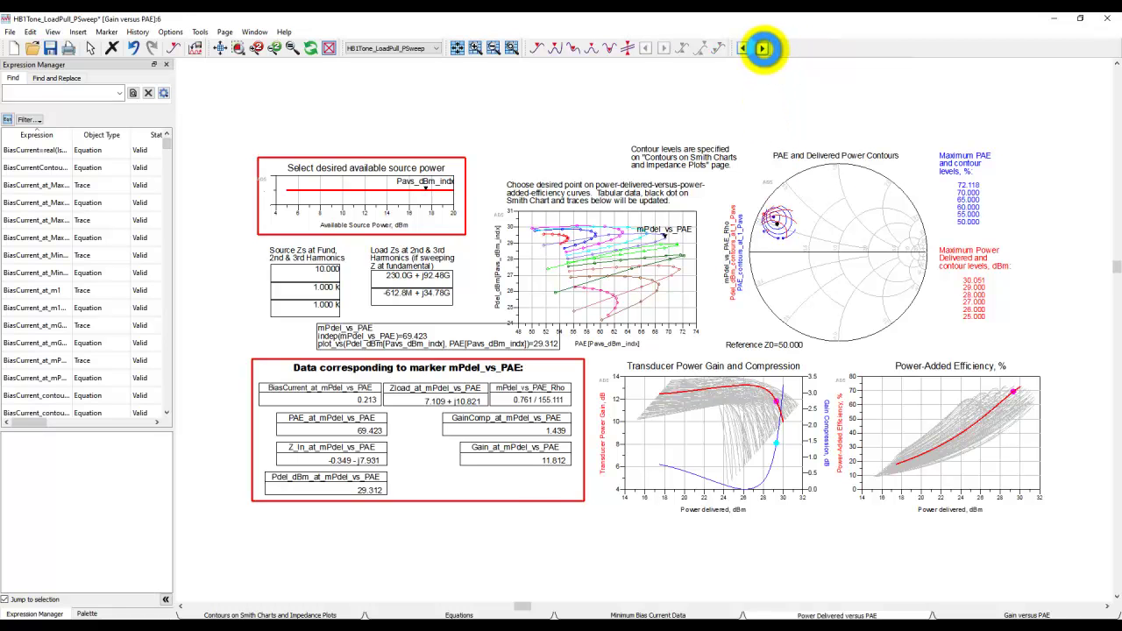
{"action": "left_click", "coordinate": [762, 49]}
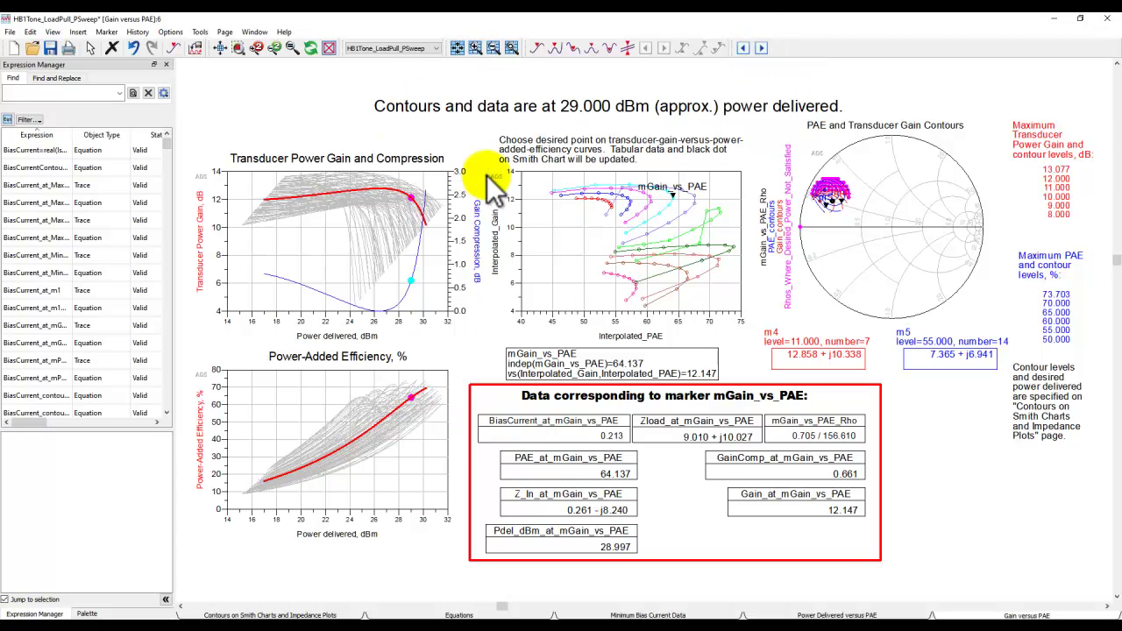
{"action": "left_click", "coordinate": [762, 48]}
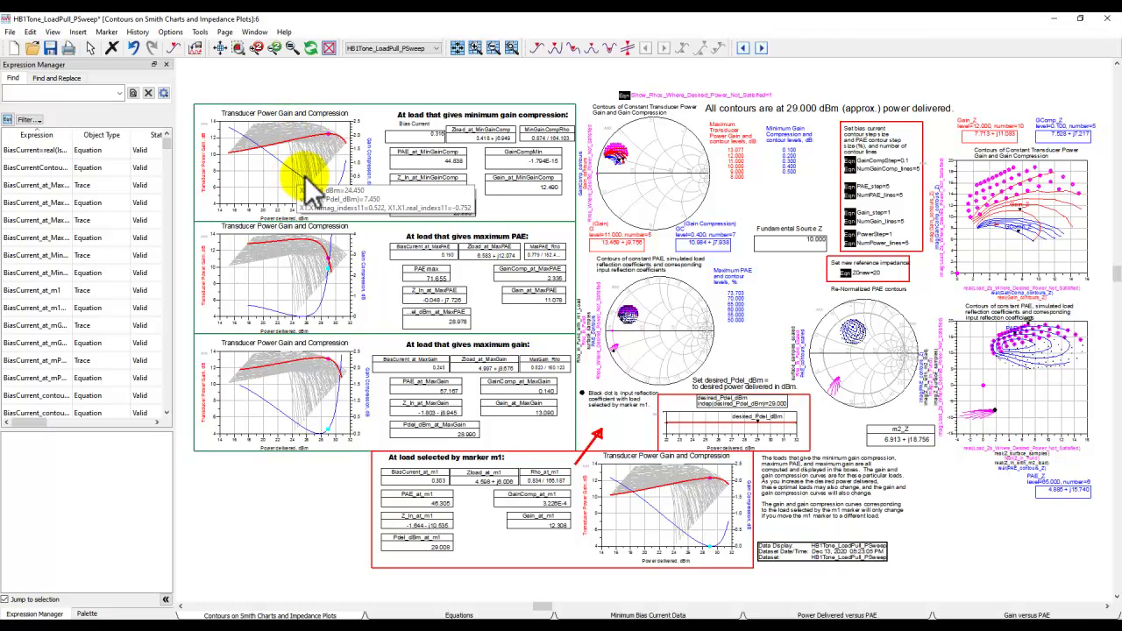
- Examine the gain, gain compression and PAE contours with their contour levels at 29 dBm delivered power
{"action": "mouse_move", "coordinate": [317, 195]}
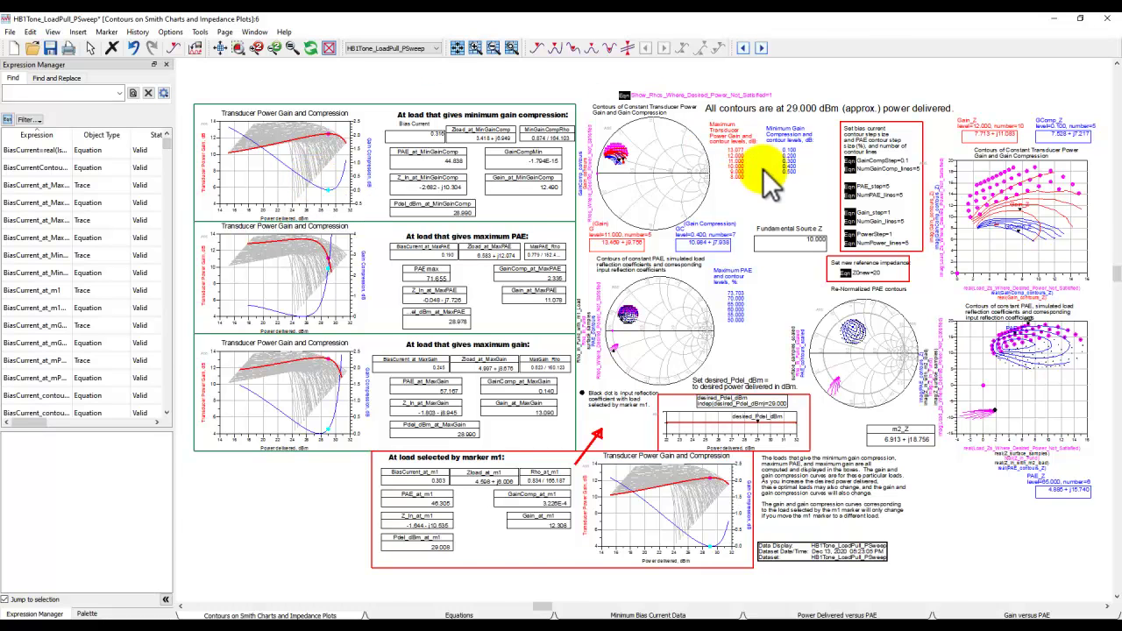
{"action": "scroll", "coordinate": [771, 175], "scroll_direction": "up", "scroll_amount": 2}
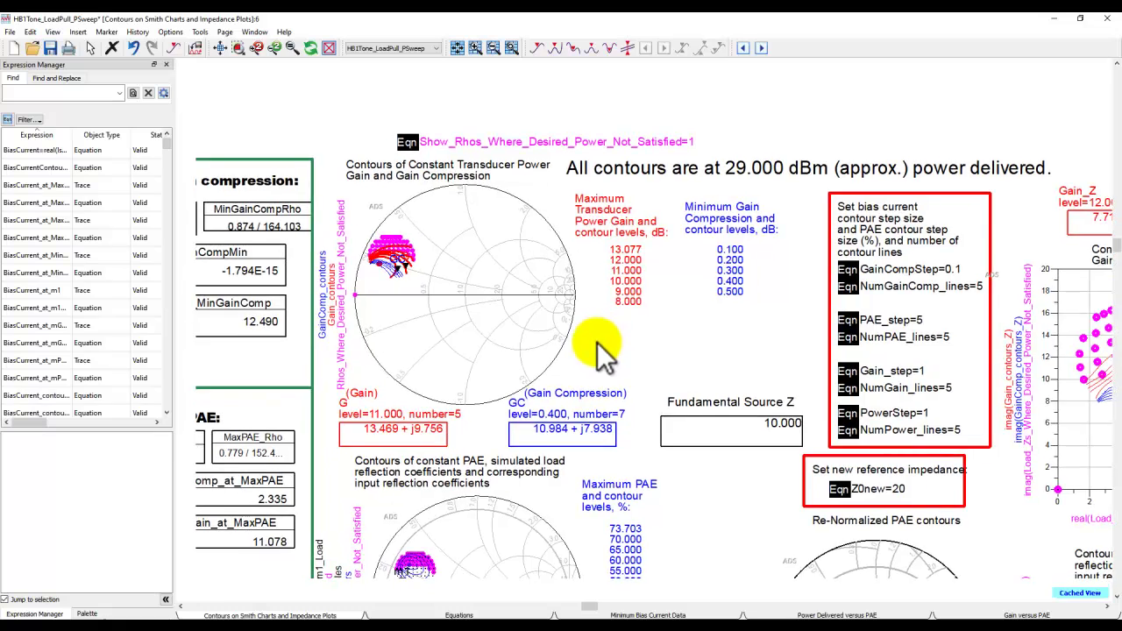
{"action": "scroll", "coordinate": [619, 338], "scroll_direction": "up", "scroll_amount": 2}
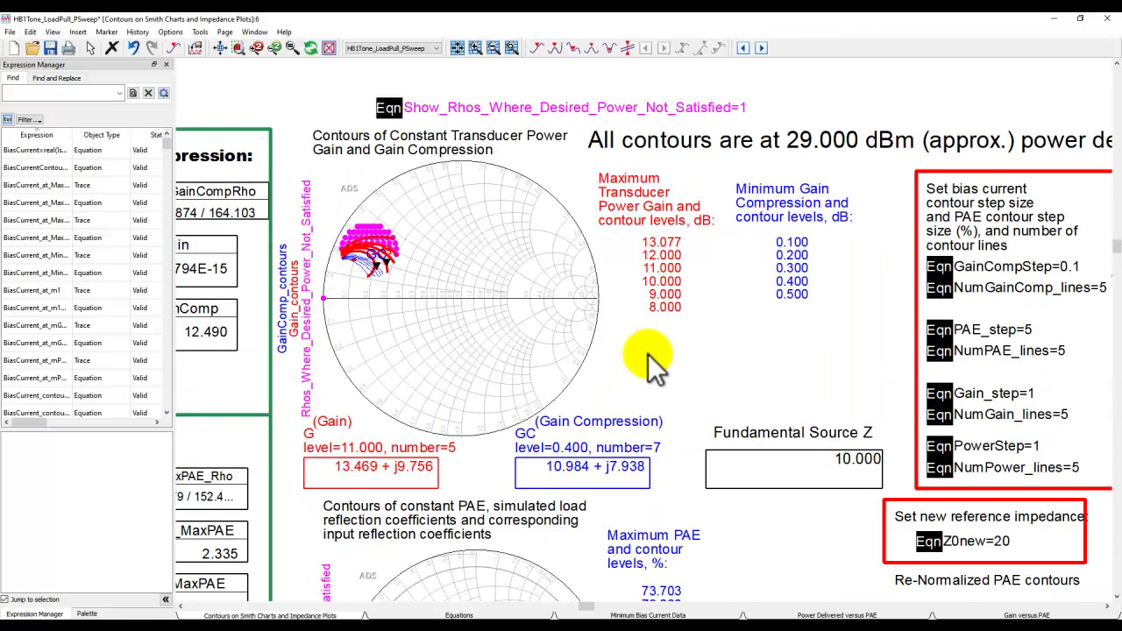
{"action": "scroll", "coordinate": [692, 366], "scroll_direction": "right", "scroll_amount": 2}
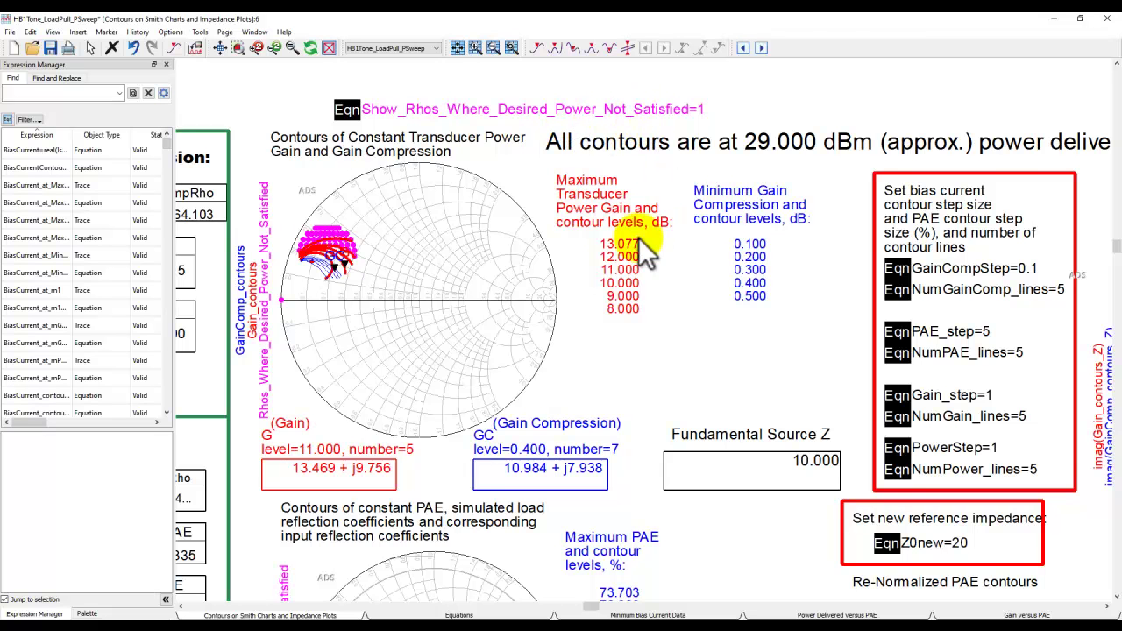
{"action": "scroll", "coordinate": [707, 210], "scroll_direction": "down", "scroll_amount": 1}
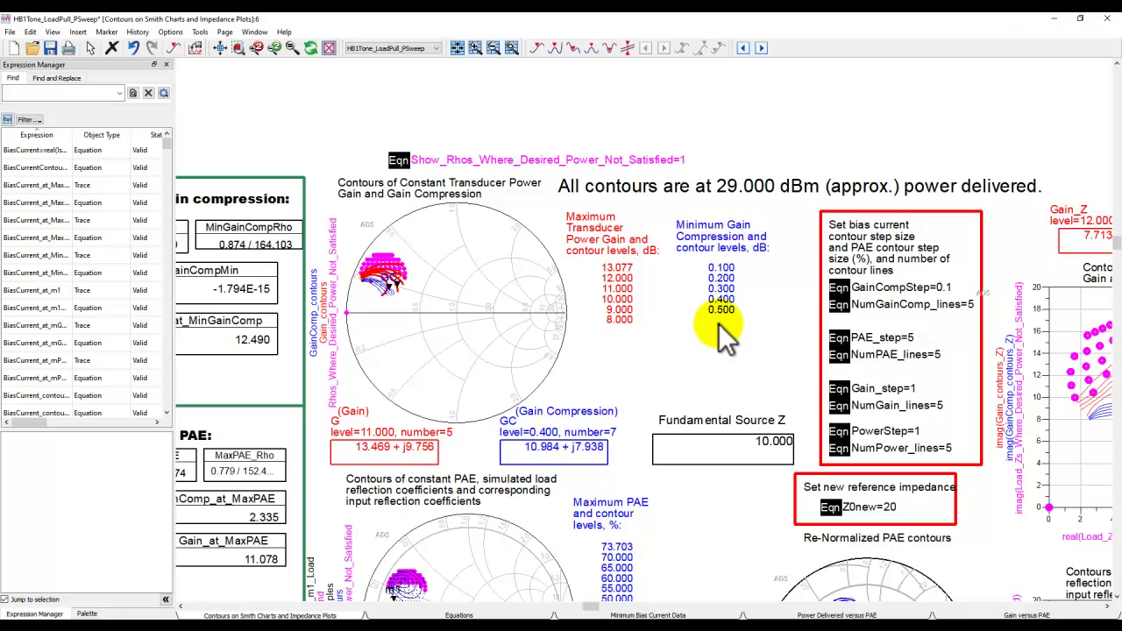
{"action": "scroll", "coordinate": [631, 201], "scroll_direction": "down", "scroll_amount": 3}
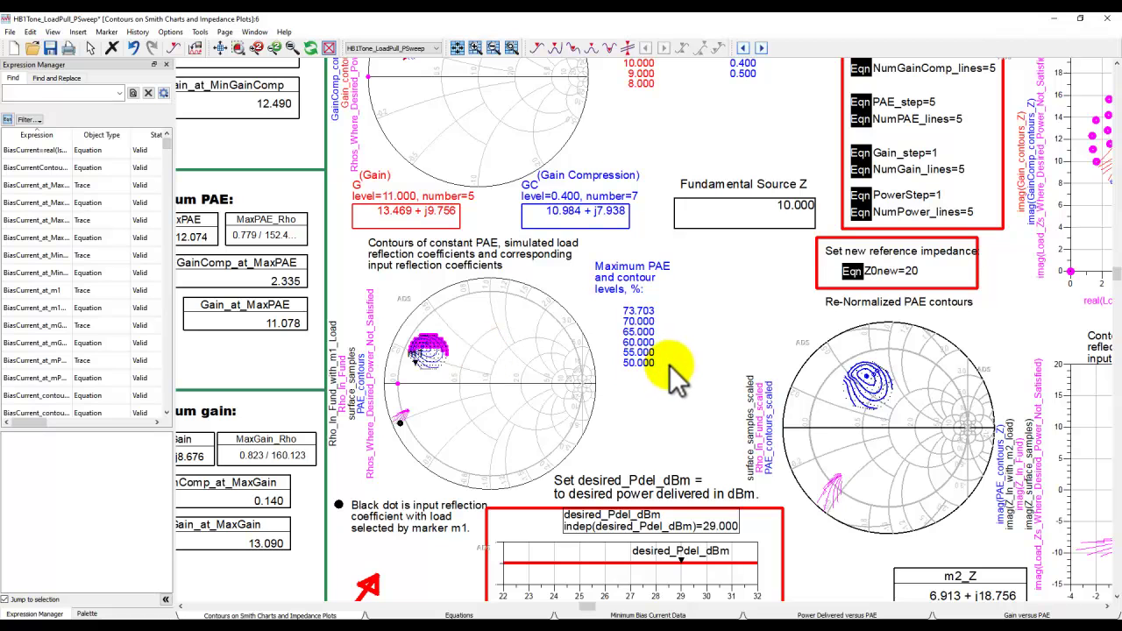
{"action": "scroll", "coordinate": [672, 368], "scroll_direction": "up", "scroll_amount": 4}
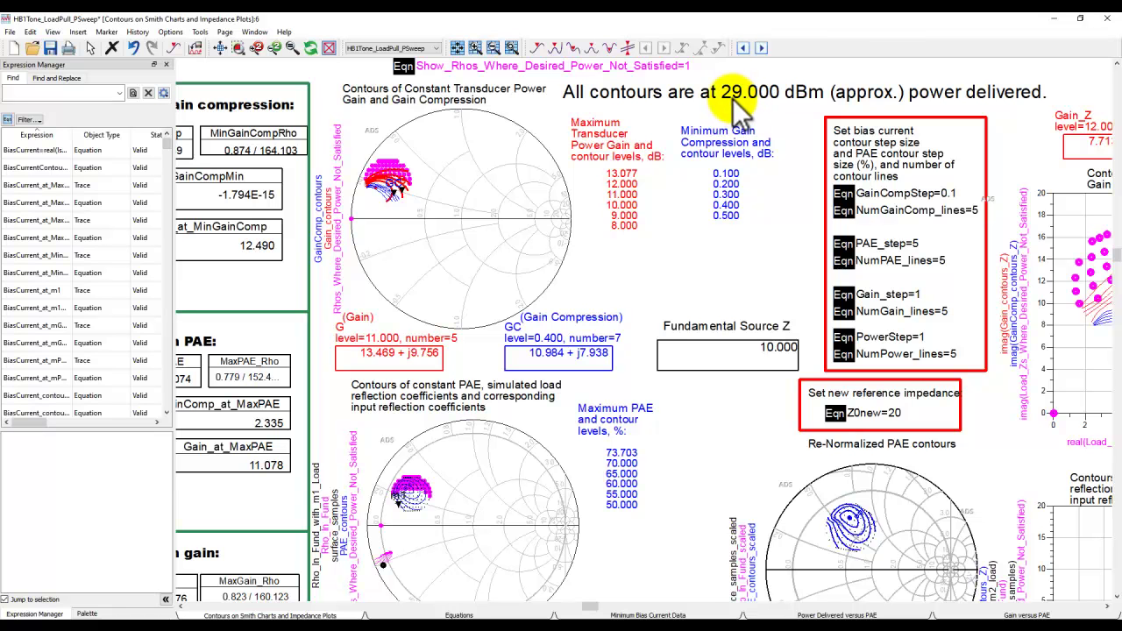
- Move the desired_Pdel_dBm marker to 32 dBm delivered power
{"action": "scroll", "coordinate": [664, 447], "scroll_direction": "down", "scroll_amount": 5}
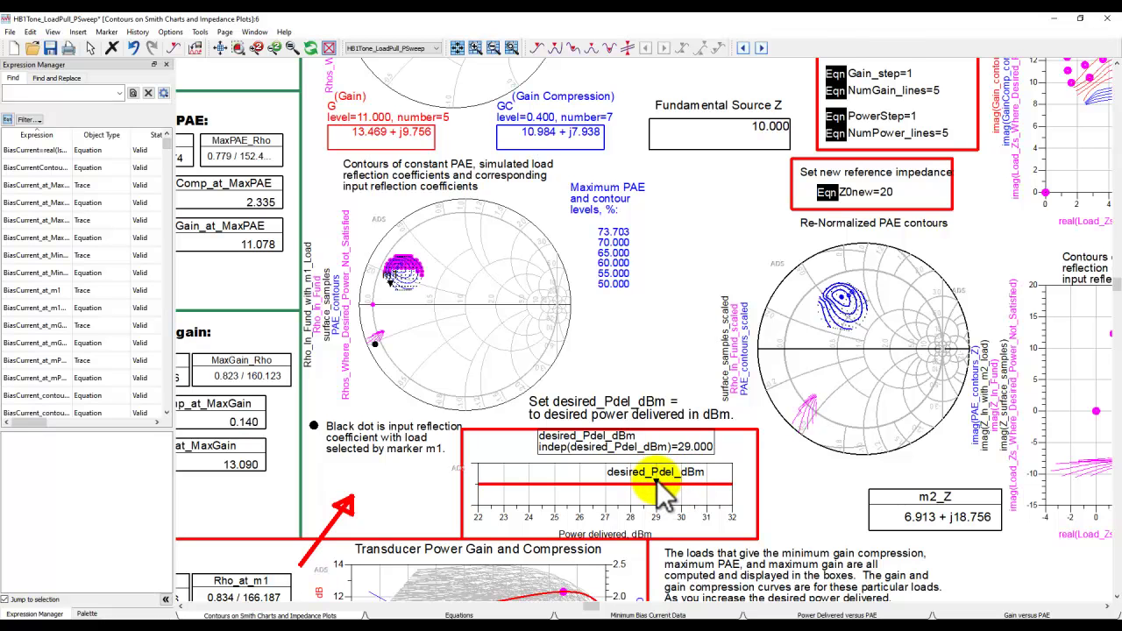
{"action": "left_click_drag", "start_coordinate": [656, 481], "coordinate": [732, 482]}
{"action": "left_click", "coordinate": [727, 482]}
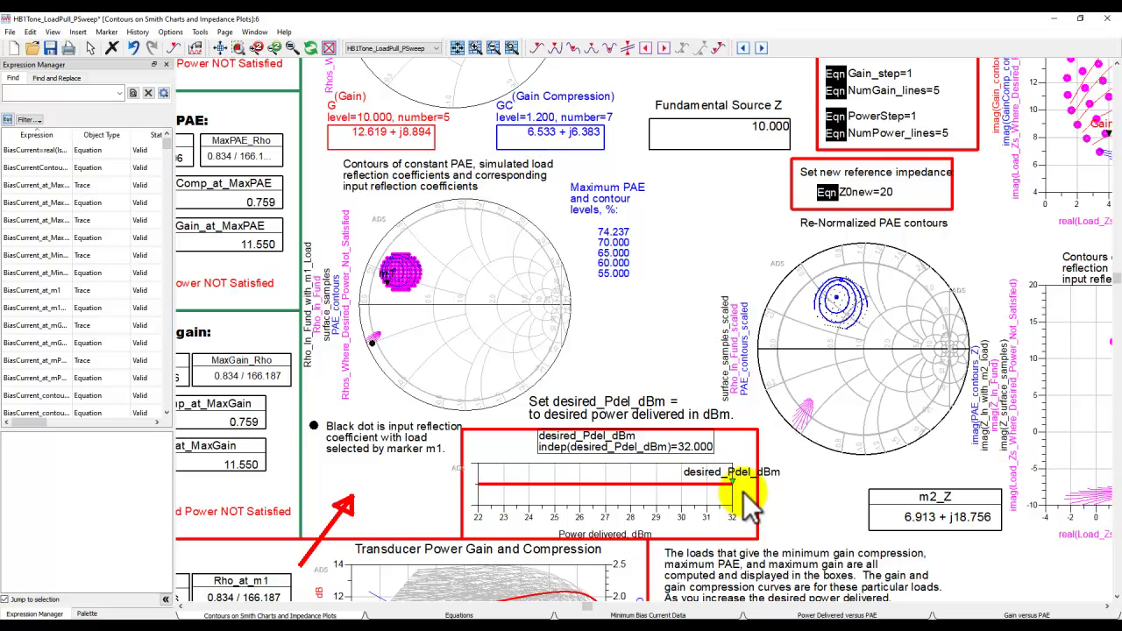
- Examine the 32 dBm contours and the load points where the desired power is not satisfied on the Smith charts and impedance plots
{"action": "scroll", "coordinate": [678, 378], "scroll_direction": "up", "scroll_amount": 5}
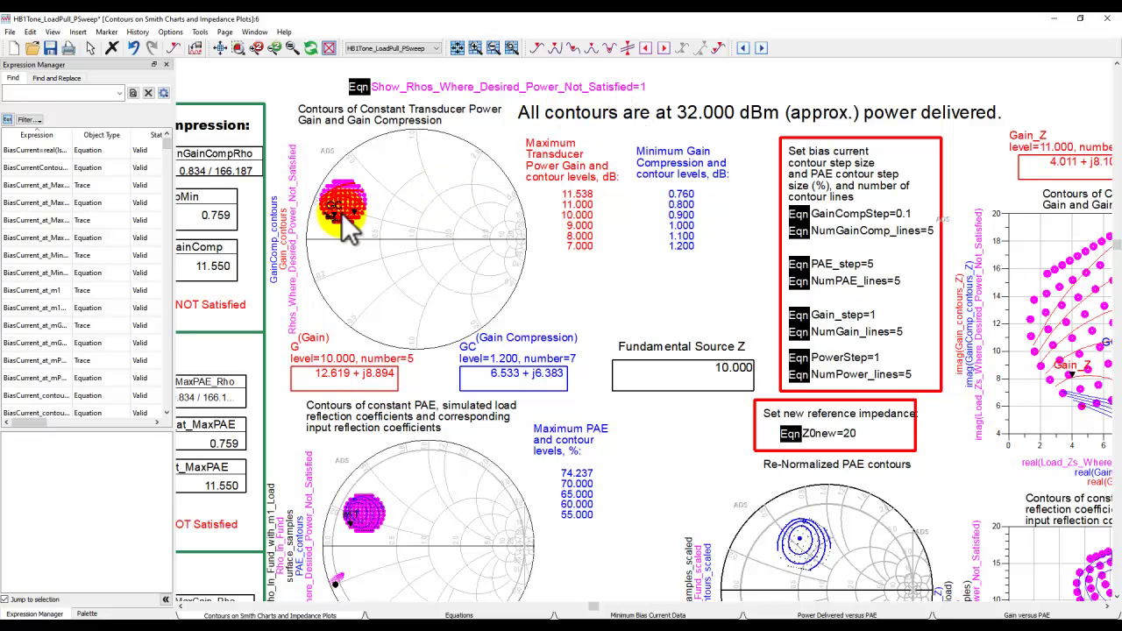
{"action": "left_click_drag", "start_coordinate": [685, 283], "coordinate": [279, 281]}
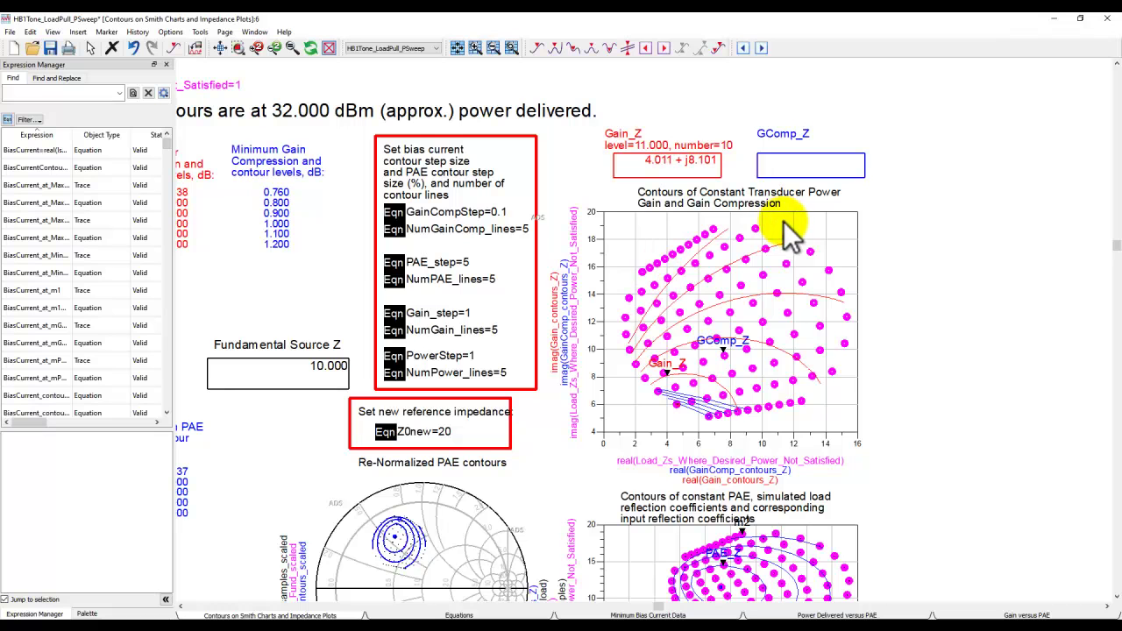
{"action": "left_click", "coordinate": [221, 47]}
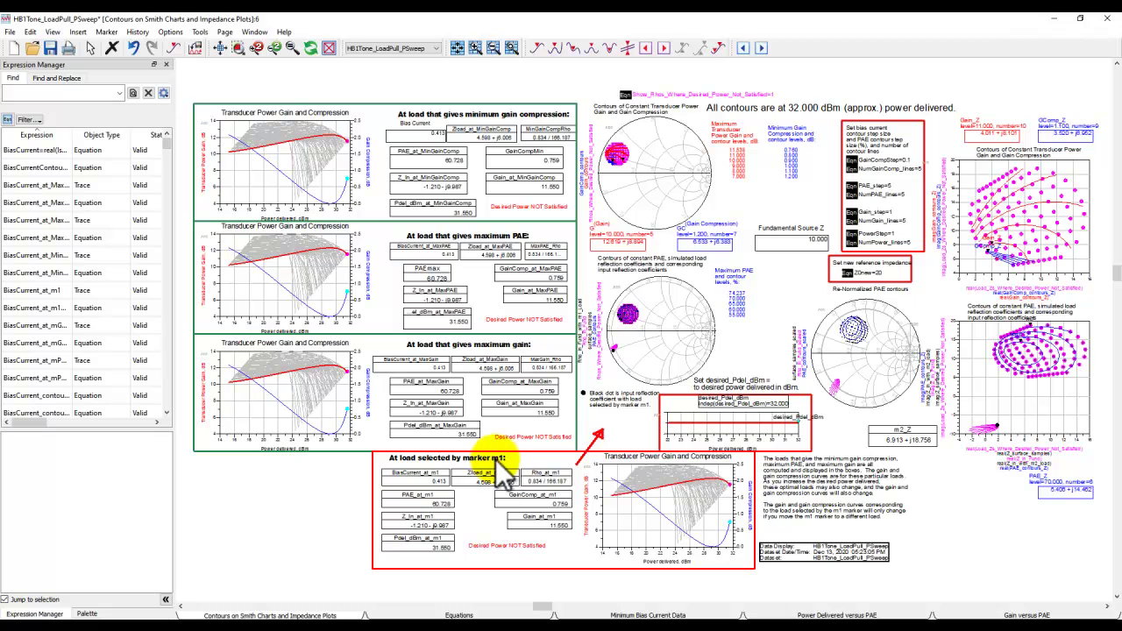
- Move marker m1 on the constant PAE Smith chart to a load impedance of about 14.4 + j8.4
{"action": "left_click", "coordinate": [637, 317]}
{"action": "left_click", "coordinate": [637, 318]}
{"action": "left_click", "coordinate": [637, 317]}
{"action": "left_click", "coordinate": [638, 316]}
{"action": "left_click", "coordinate": [638, 317]}
{"action": "left_click", "coordinate": [638, 317]}
{"action": "left_click", "coordinate": [638, 318]}
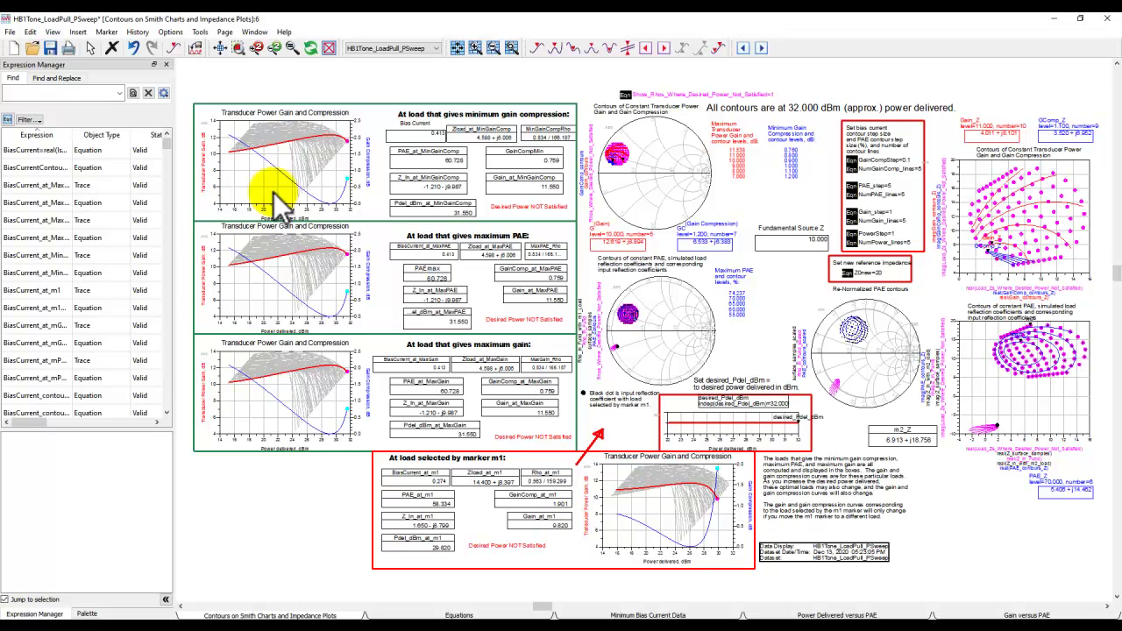
- Fit the load-pull results to the window, switch to the main ADS window and open the cell_1 schematic
{"action": "left_click", "coordinate": [219, 48]}
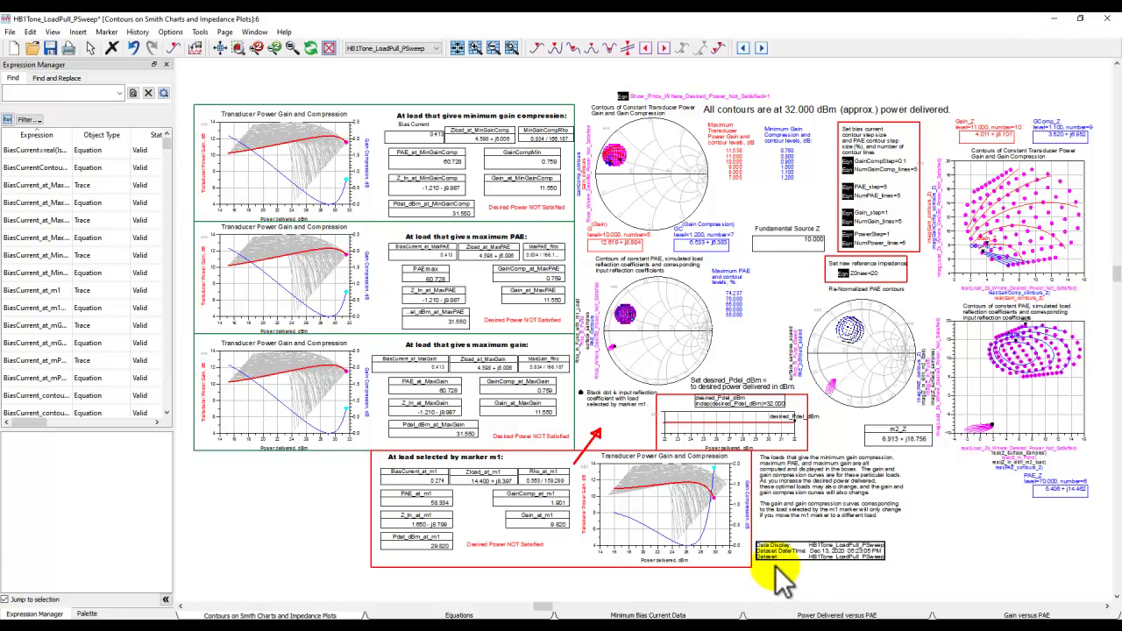
{"action": "left_click", "coordinate": [738, 621]}
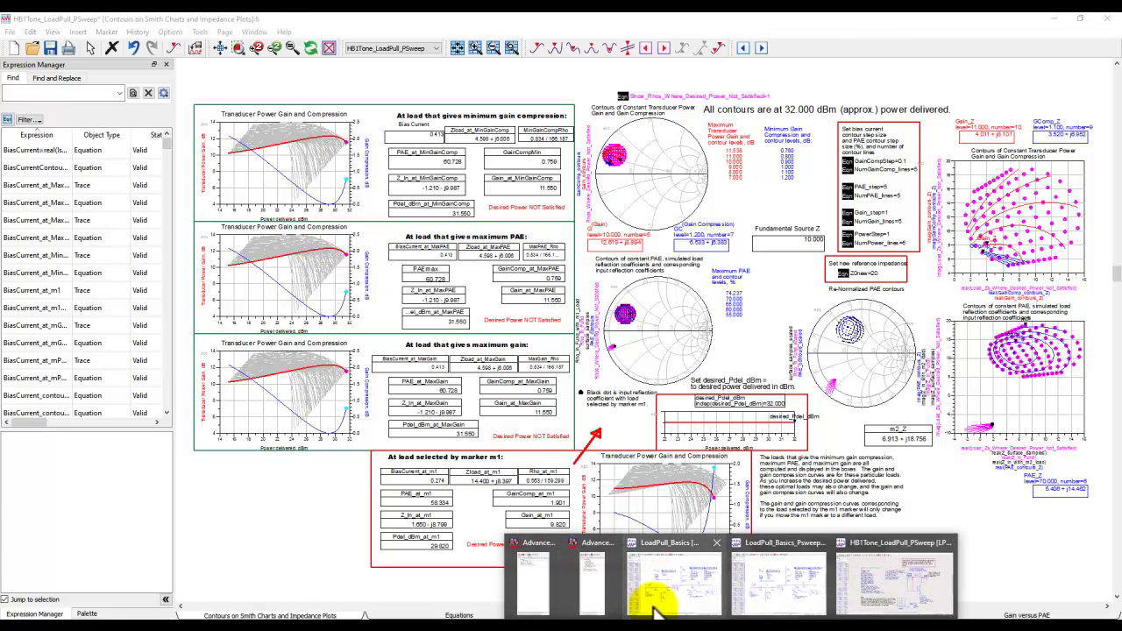
{"action": "left_click", "coordinate": [531, 596]}
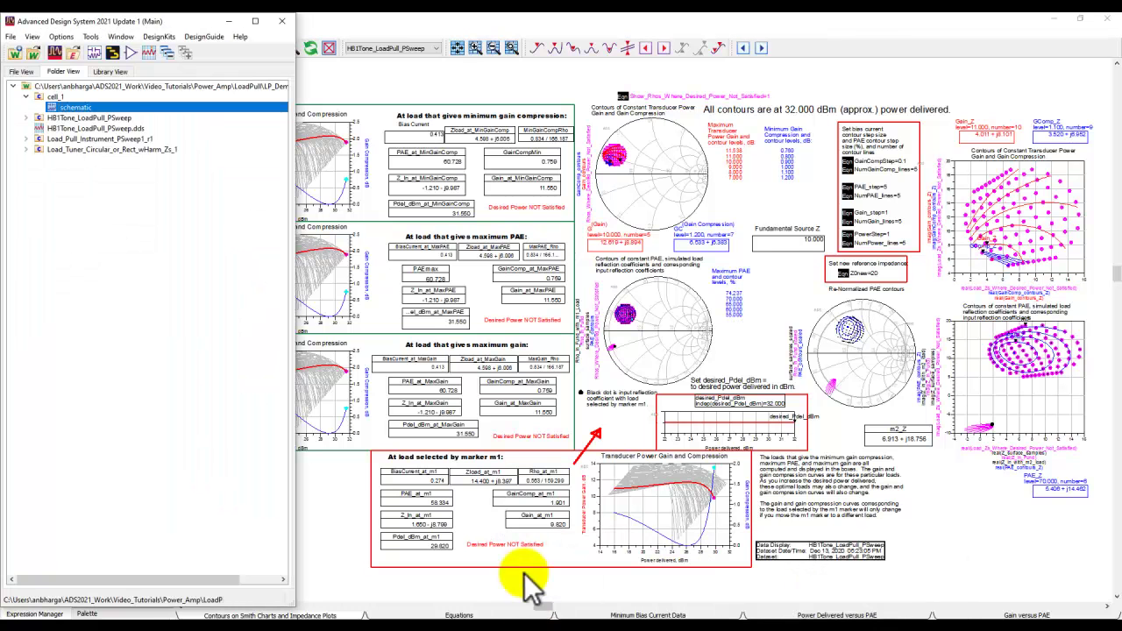
{"action": "double_click", "coordinate": [88, 106]}
- Open the Load Pull DesignGuide's one-tone "Display Contours at X-dB Gain Compression" data display, maximize it and fit its plots to the window
{"action": "left_click", "coordinate": [341, 33]}
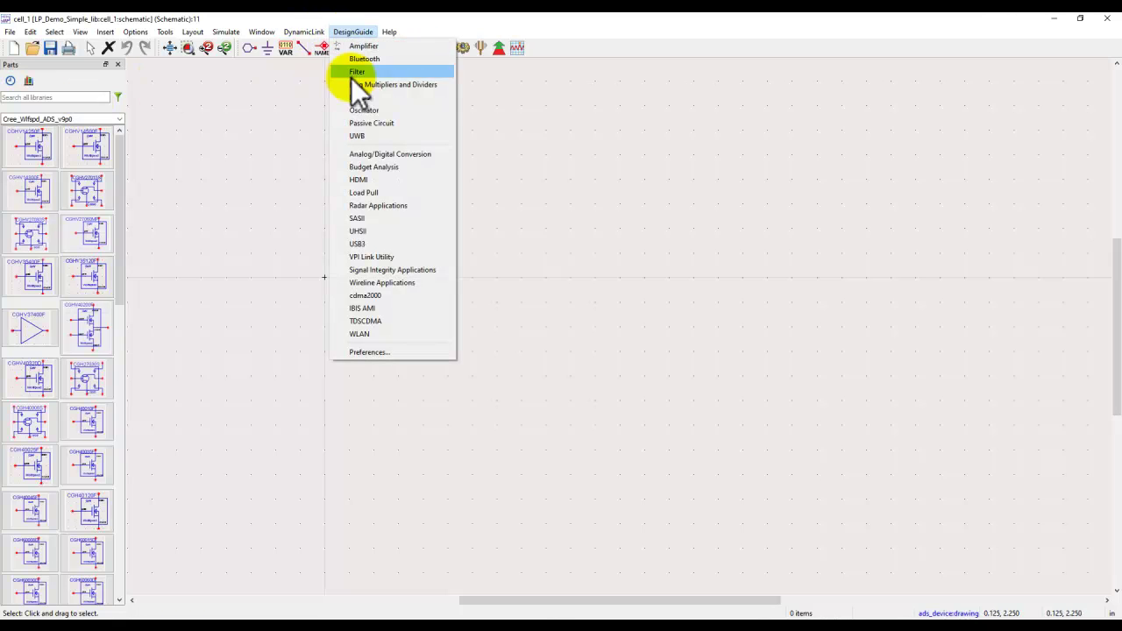
{"action": "left_click", "coordinate": [382, 194]}
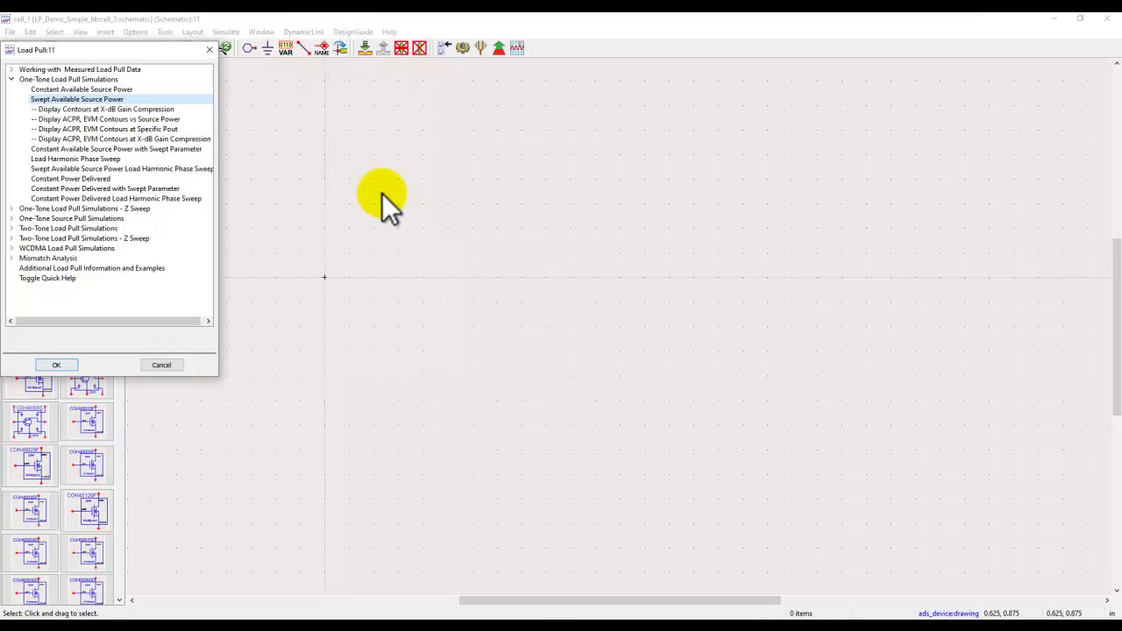
{"action": "left_click", "coordinate": [98, 110]}
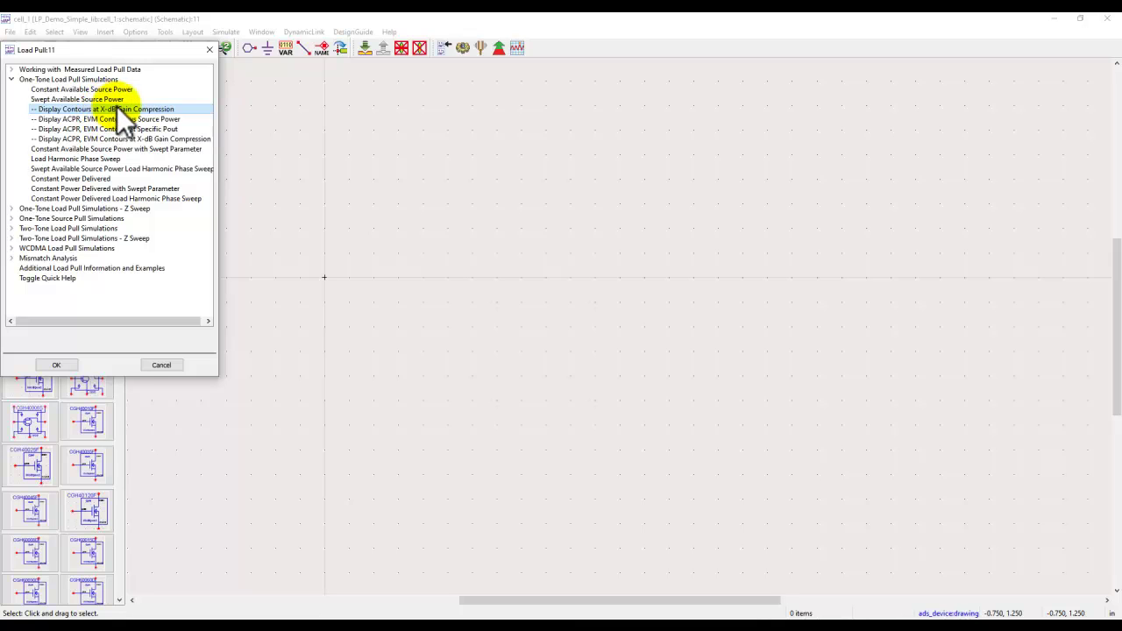
{"action": "left_click", "coordinate": [58, 365]}
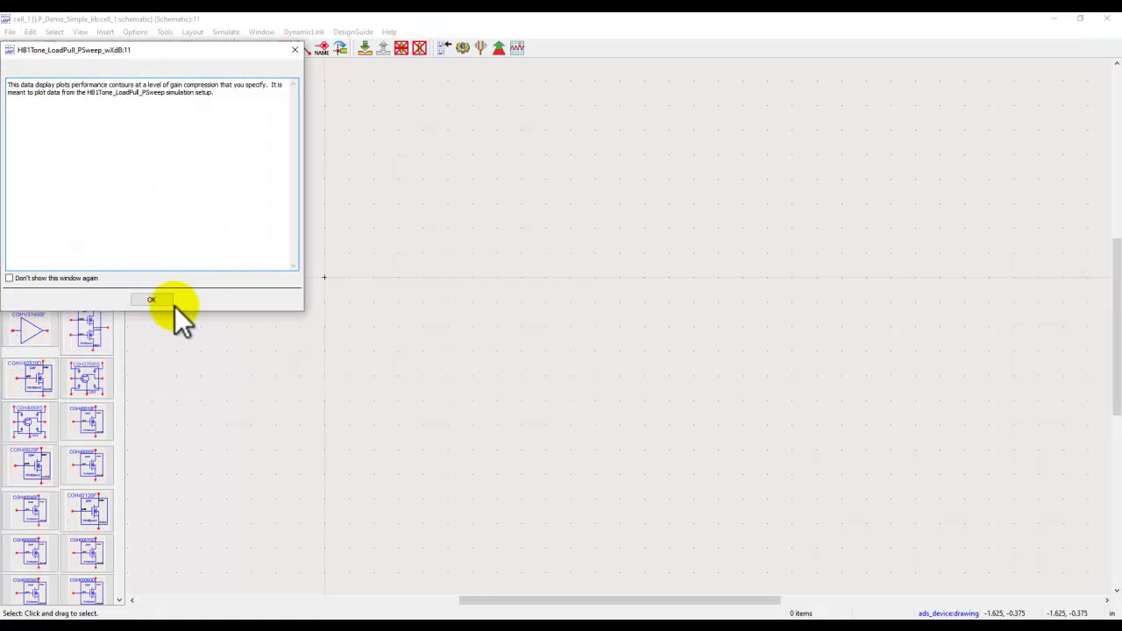
{"action": "left_click", "coordinate": [152, 300]}
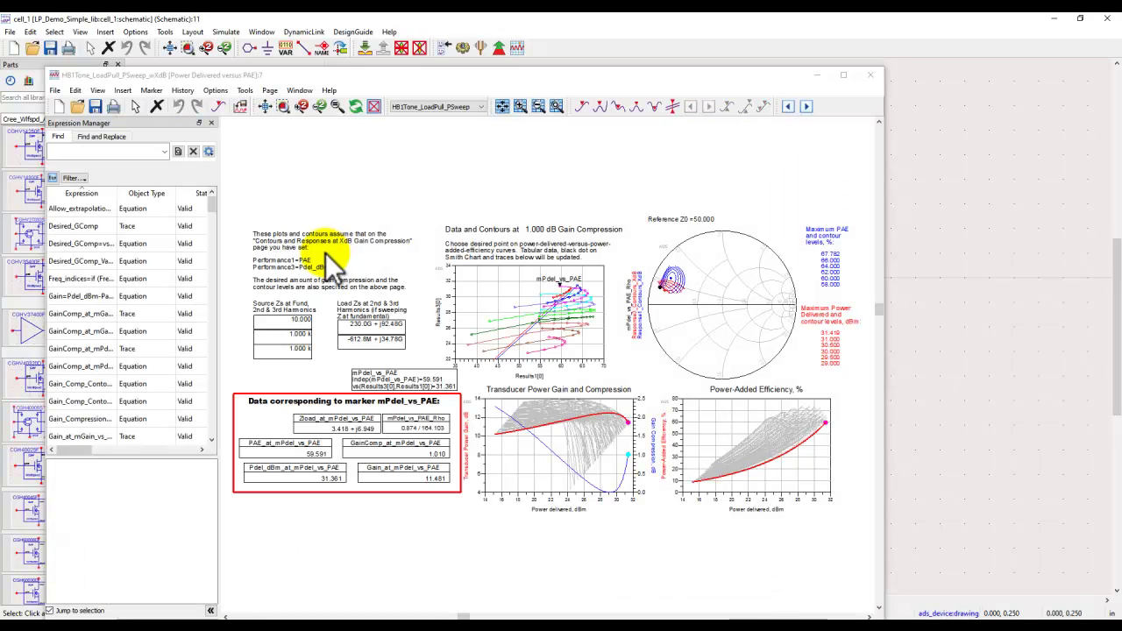
{"action": "double_click", "coordinate": [451, 74]}
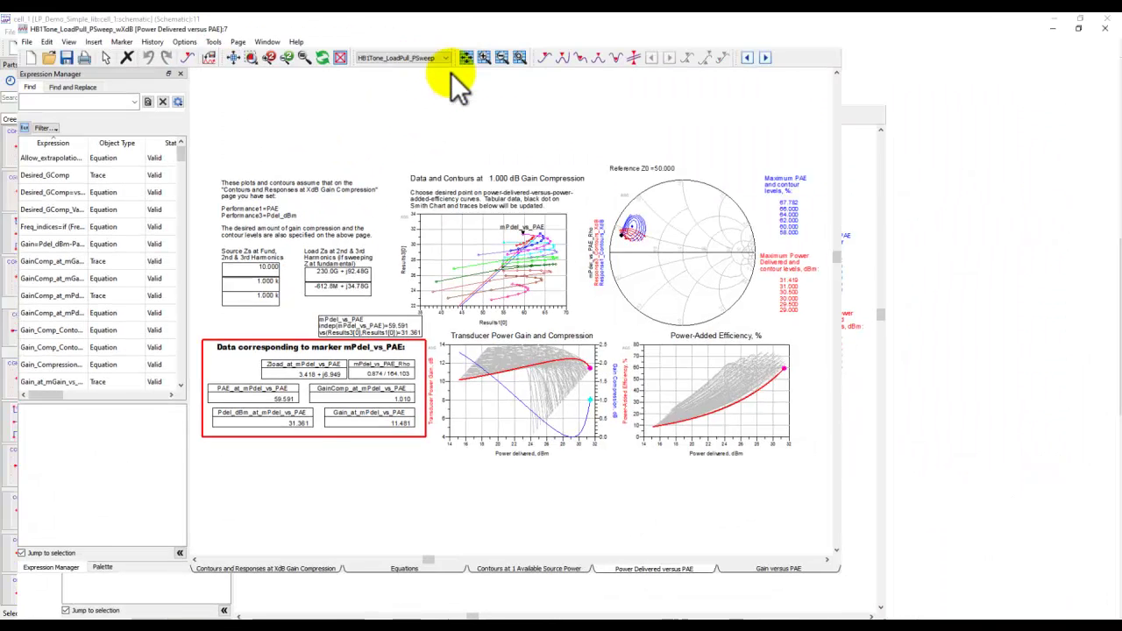
{"action": "left_click", "coordinate": [220, 48]}
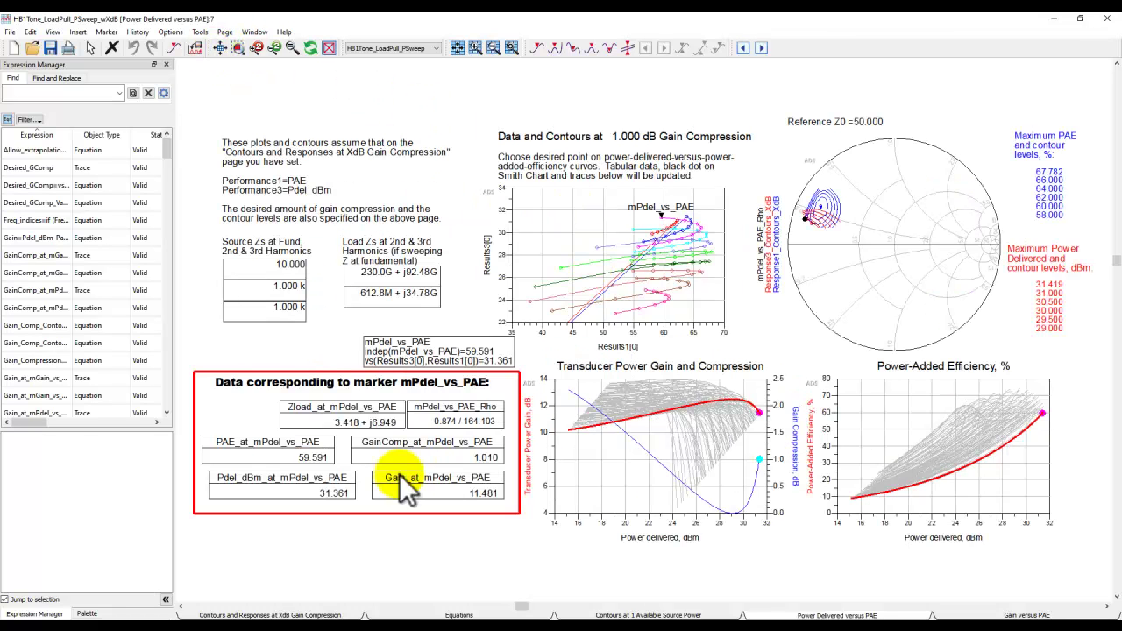
- On the Contours and Responses at XdB Gain Compression page, move the gamma_x_limit1 slider marker to 2
{"action": "left_click", "coordinate": [328, 614]}
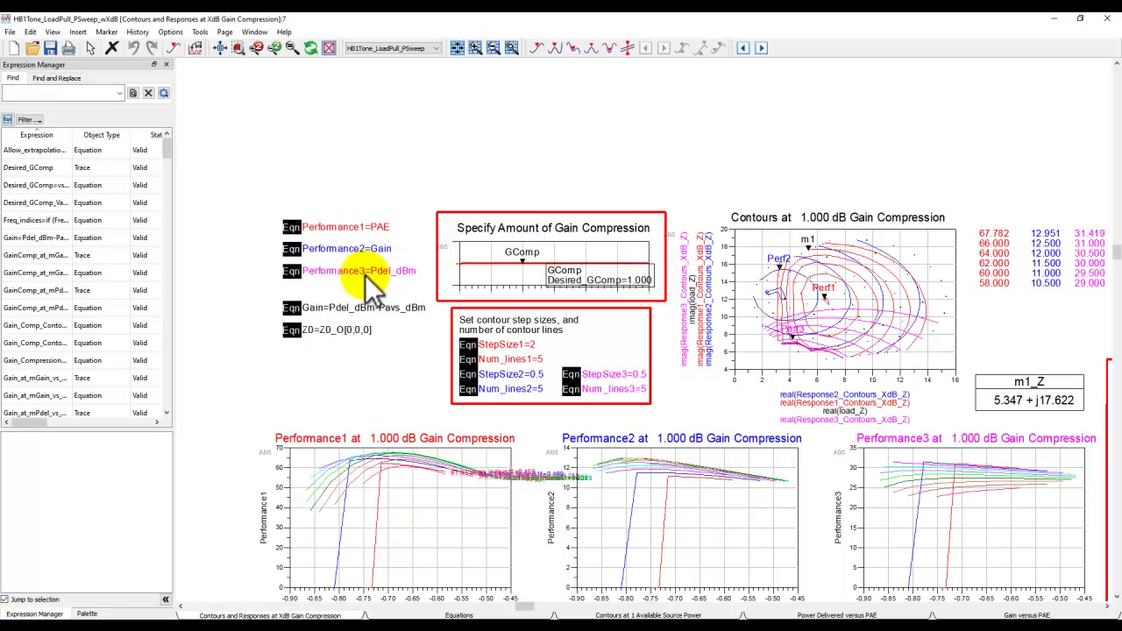
{"action": "left_click_drag", "start_coordinate": [409, 302], "coordinate": [345, 200]}
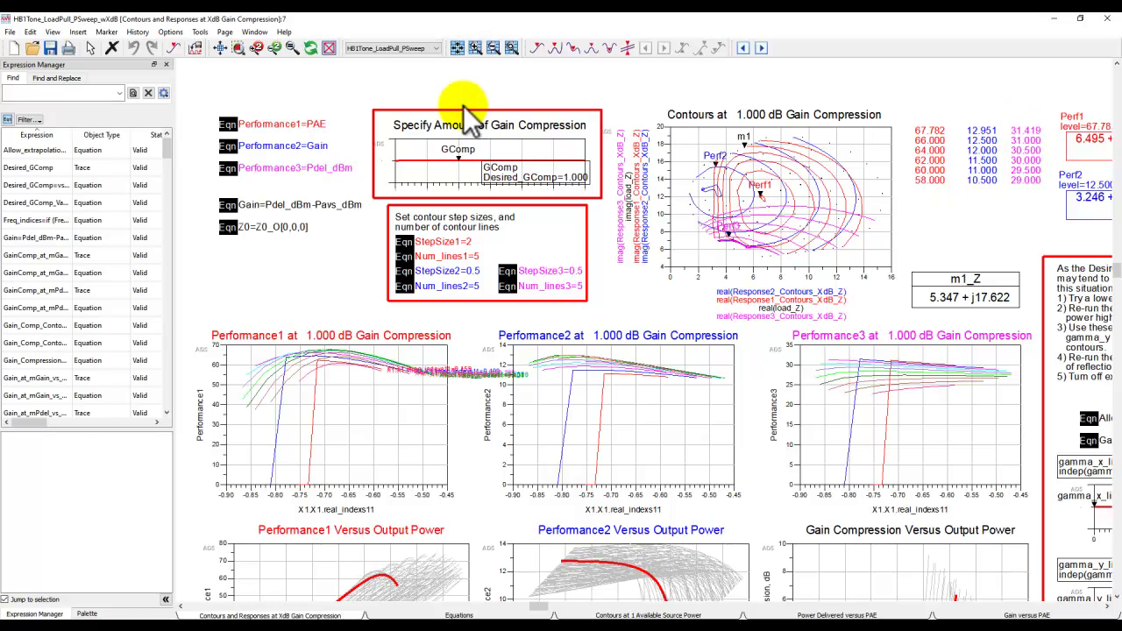
{"action": "left_click", "coordinate": [217, 50]}
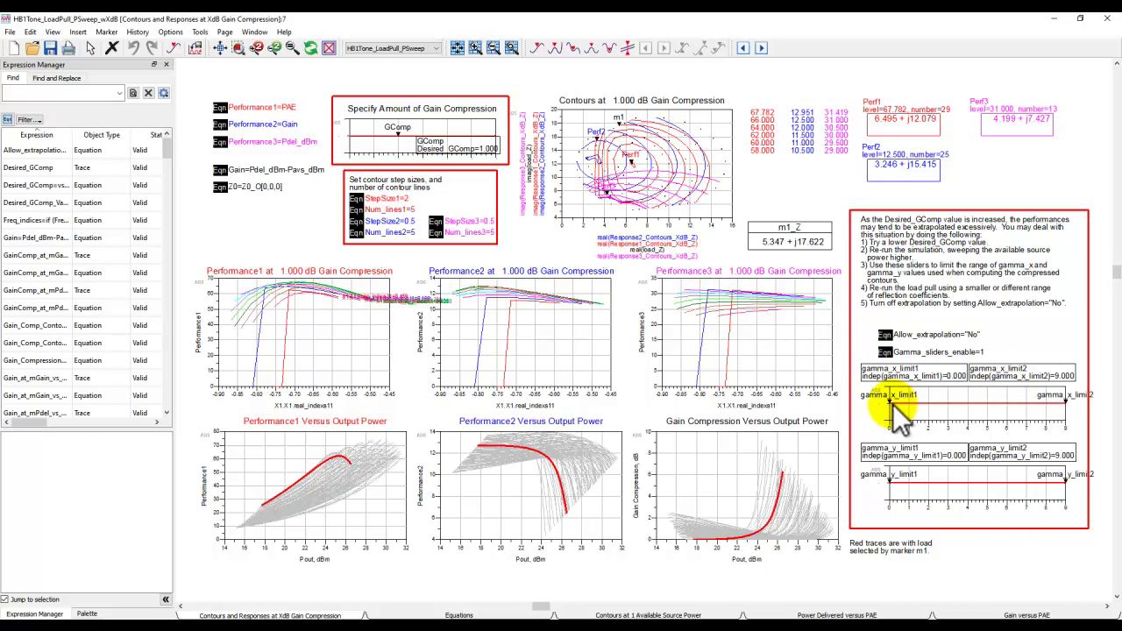
{"action": "left_click_drag", "start_coordinate": [890, 404], "coordinate": [927, 406]}
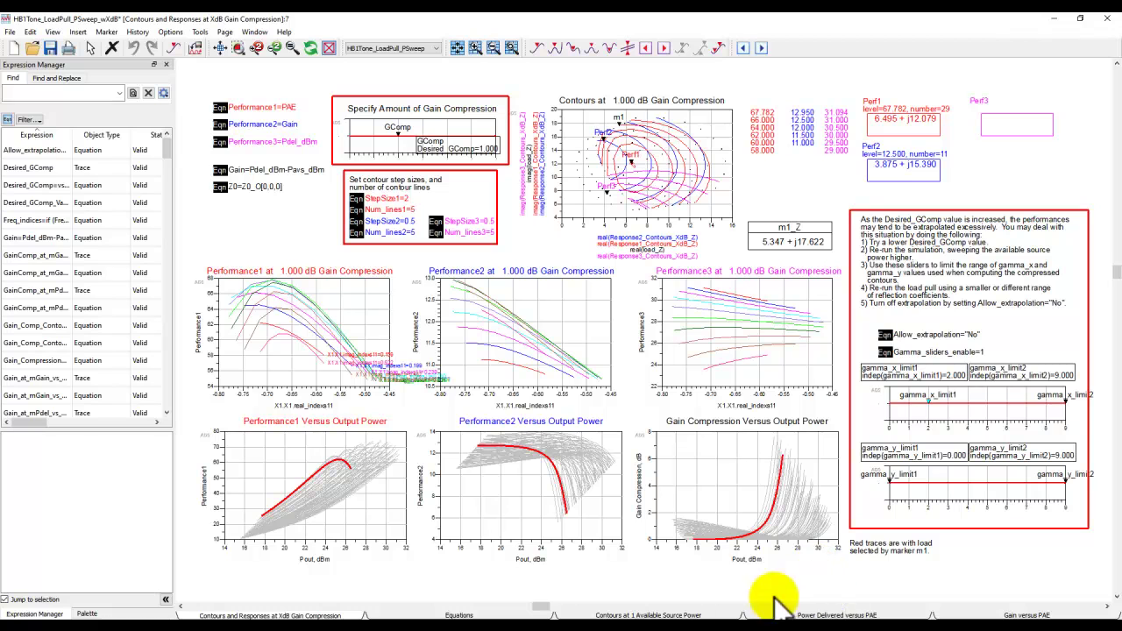
- Return to the cell_1 schematic, open the Load Pull DesignGuide's "Display ACPR, EVM Contours at Specific Pout" data display and maximize it
{"action": "mouse_move", "coordinate": [720, 618]}
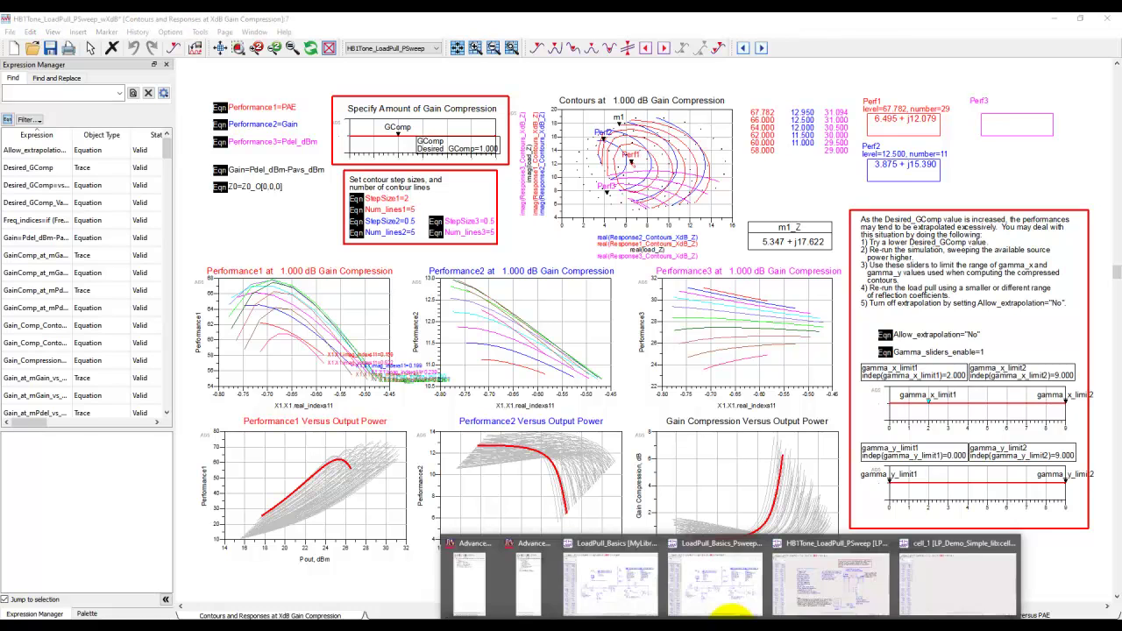
{"action": "left_click", "coordinate": [944, 574]}
{"action": "left_click", "coordinate": [354, 33]}
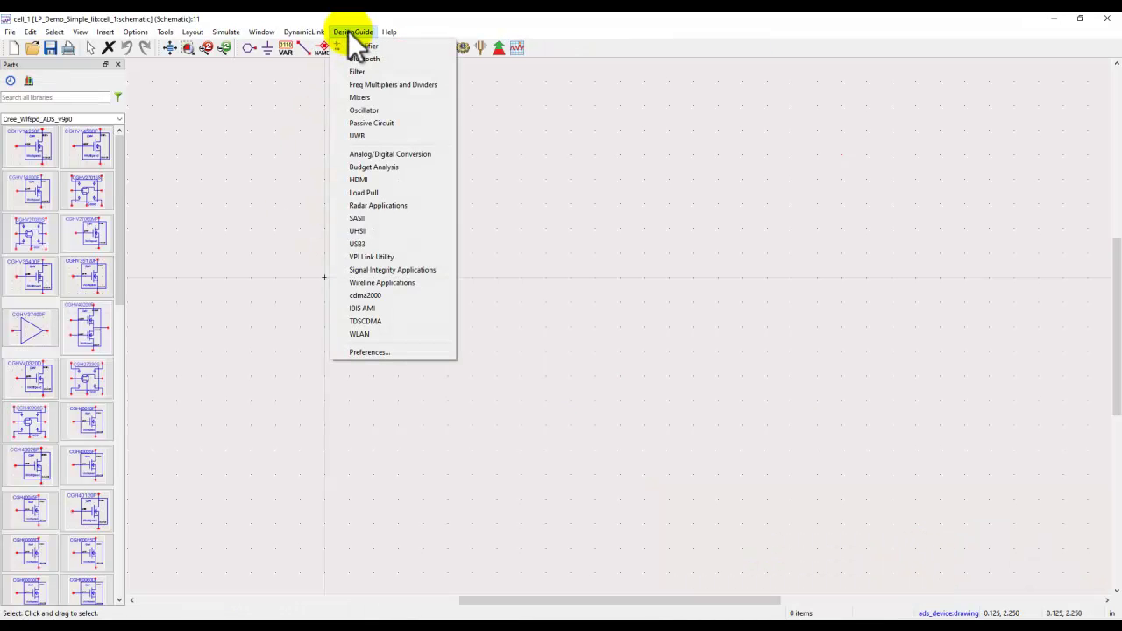
{"action": "left_click", "coordinate": [369, 193]}
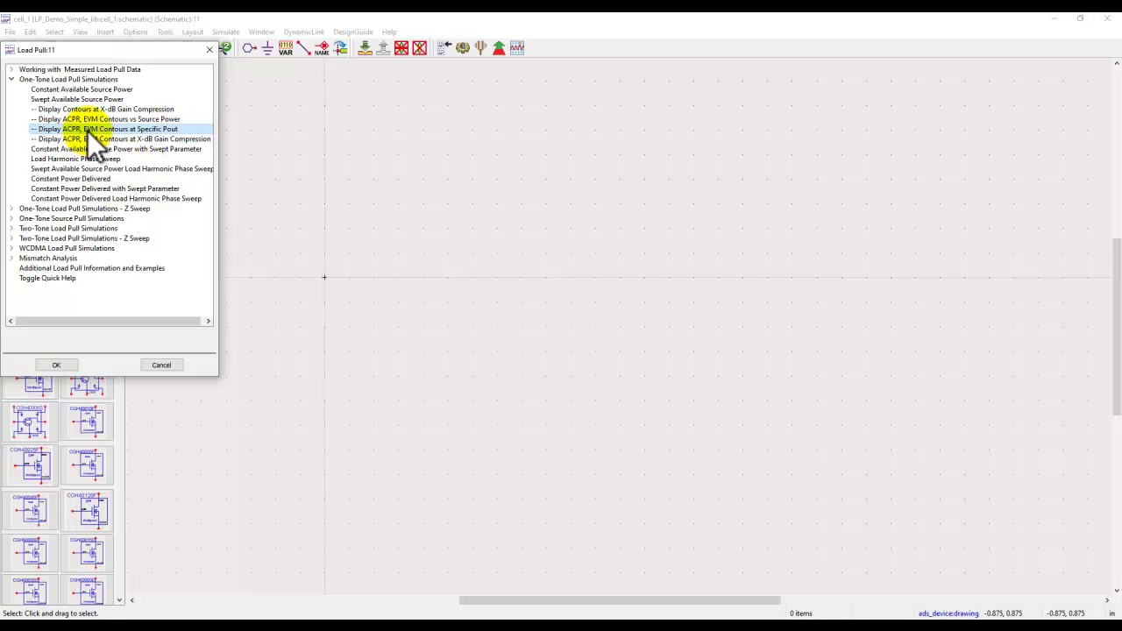
{"action": "left_click", "coordinate": [61, 365]}
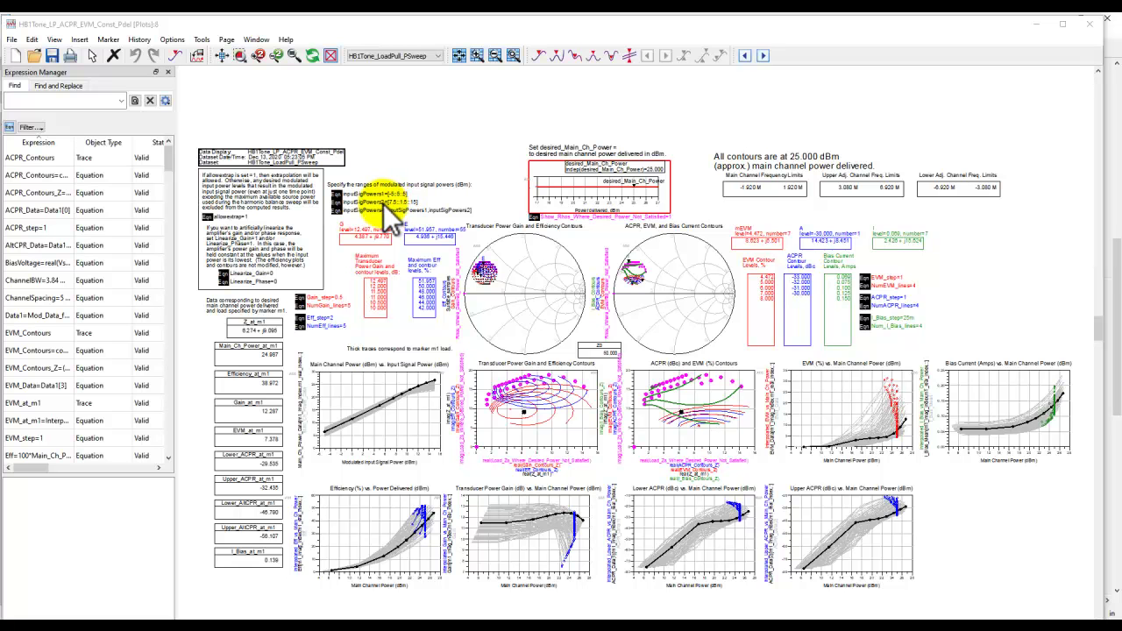
{"action": "left_click", "coordinate": [221, 57]}
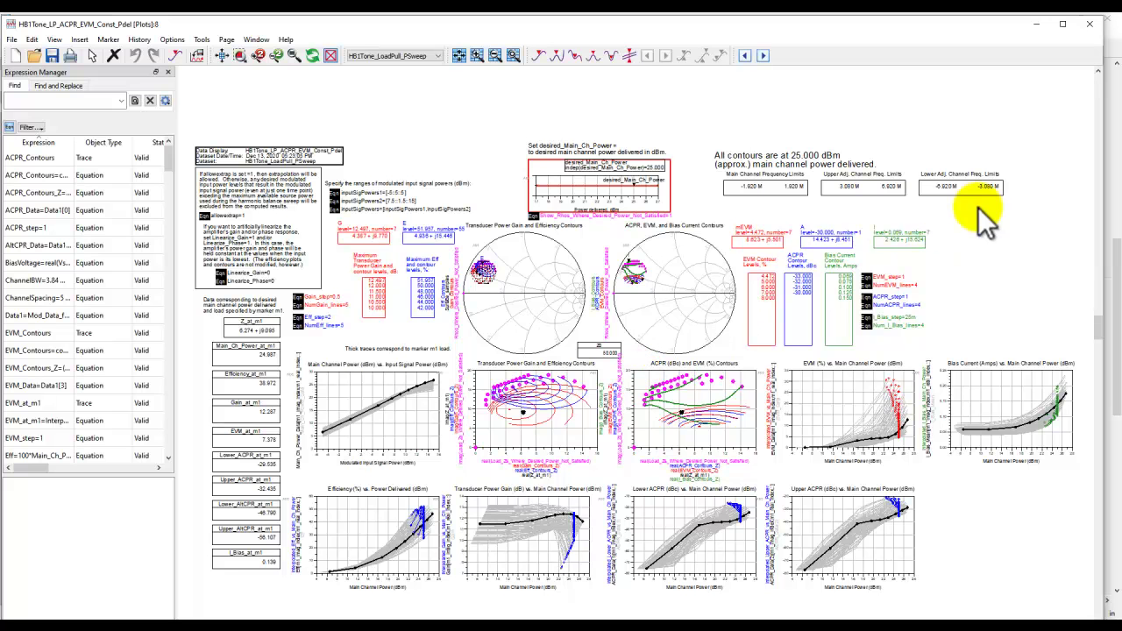
{"action": "left_click", "coordinate": [1062, 24]}
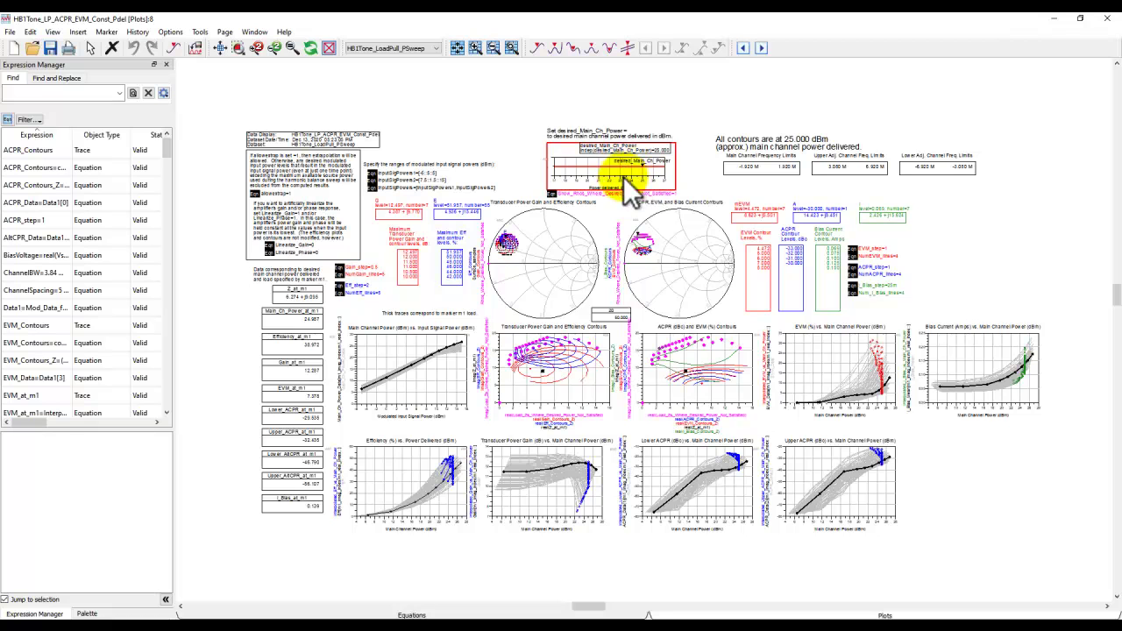
- Examine the desired_Main_Ch_Power setting, the gain, efficiency, ACPR, EVM and bias current contours, and their contour levels
{"action": "scroll", "coordinate": [634, 197], "scroll_direction": "up", "scroll_amount": 2}
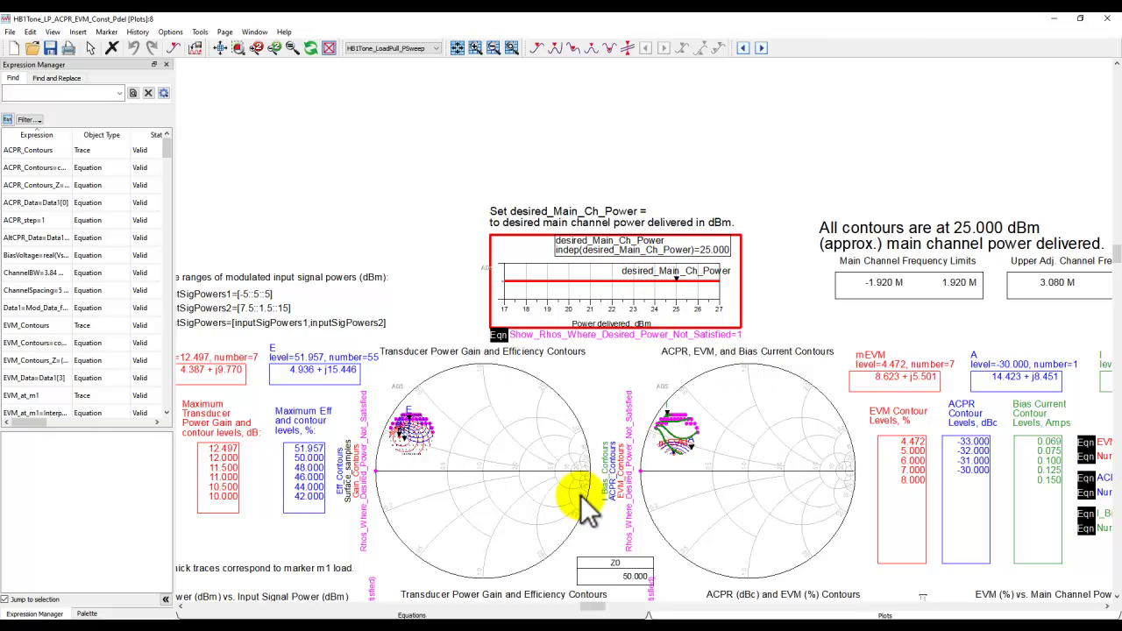
{"action": "scroll", "coordinate": [646, 476], "scroll_direction": "down", "scroll_amount": 1}
{"action": "scroll", "coordinate": [646, 475], "scroll_direction": "right", "scroll_amount": 1}
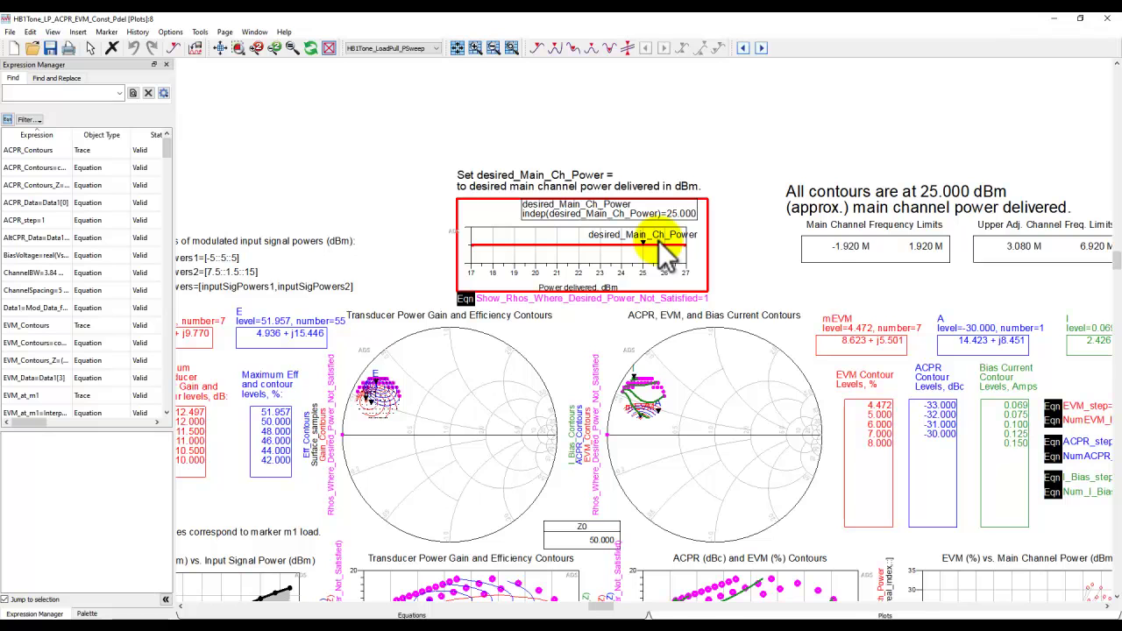
{"action": "mouse_move", "coordinate": [668, 256]}
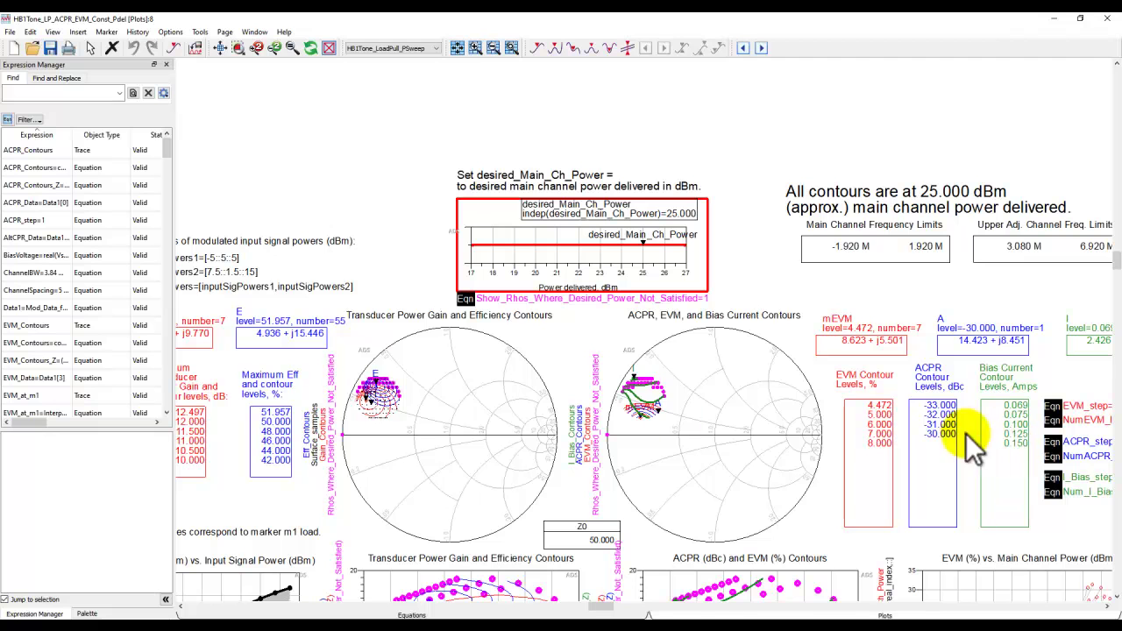
{"action": "left_click", "coordinate": [219, 47]}
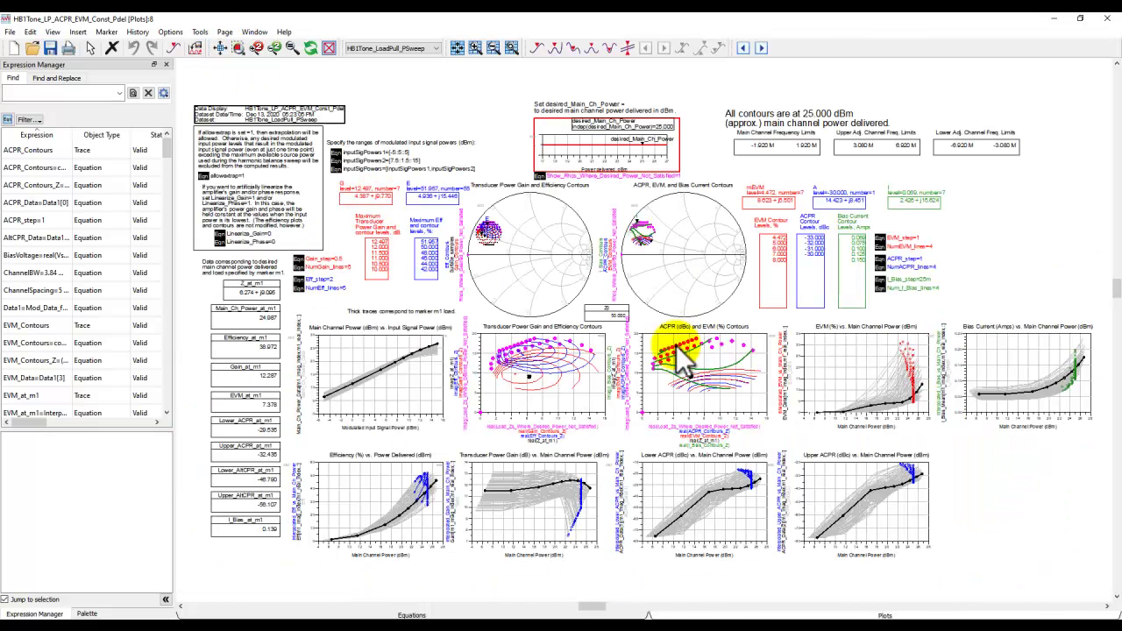
{"action": "mouse_move", "coordinate": [678, 344]}
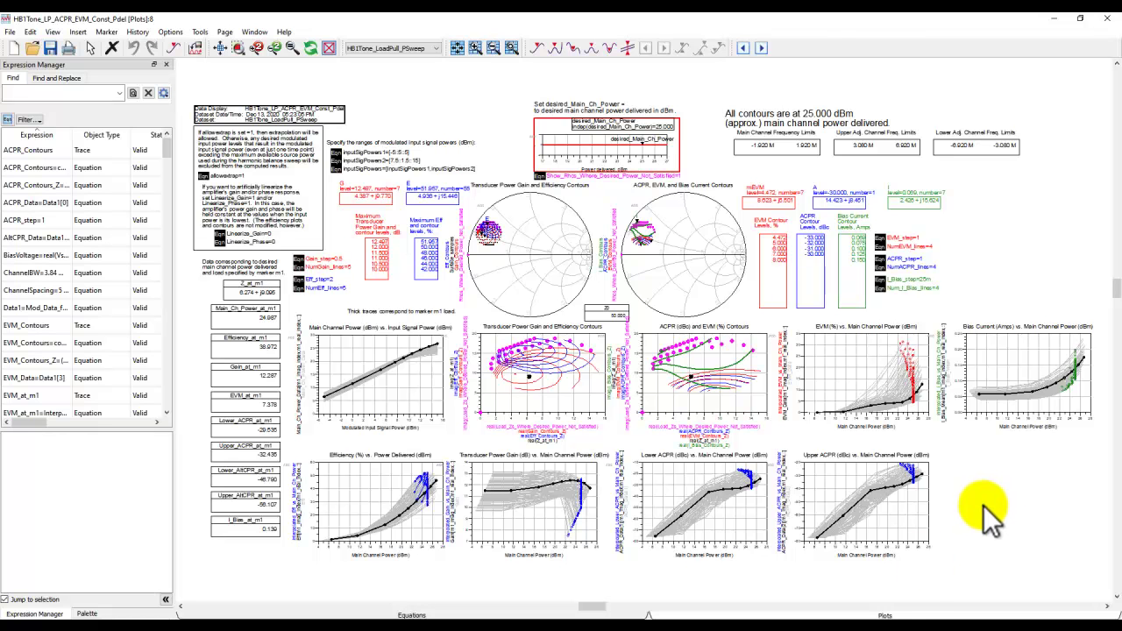
- Return to the cell_1 schematic, create the one-tone Load Harmonic Phase Sweep setup from the Load Pull DesignGuide and bring its schematic forward
{"action": "mouse_move", "coordinate": [728, 624]}
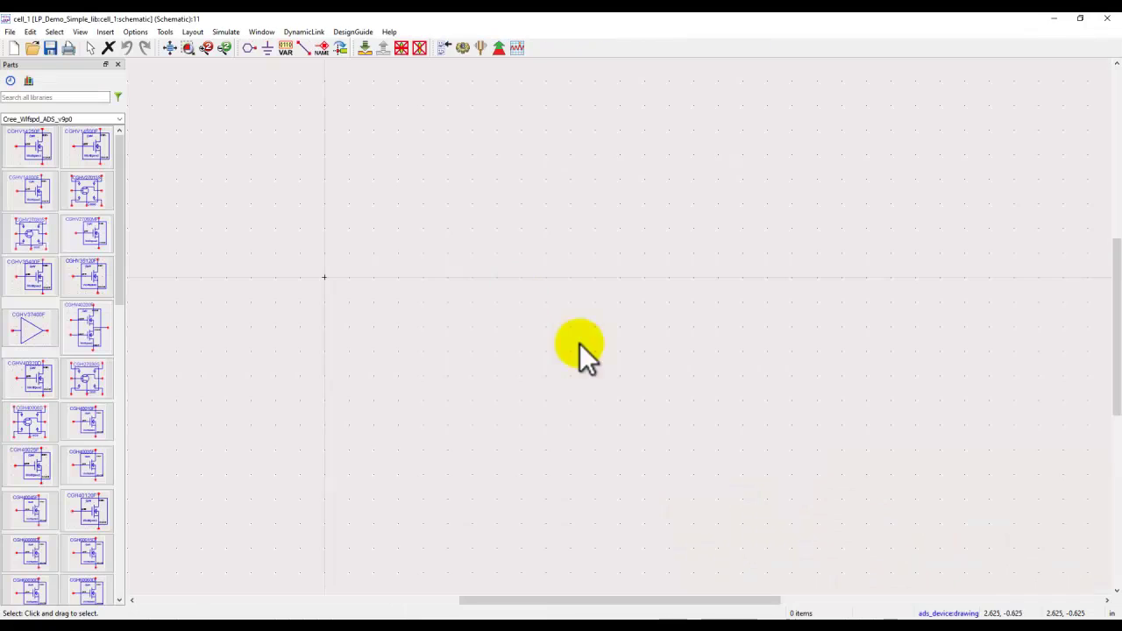
{"action": "left_click", "coordinate": [914, 600]}
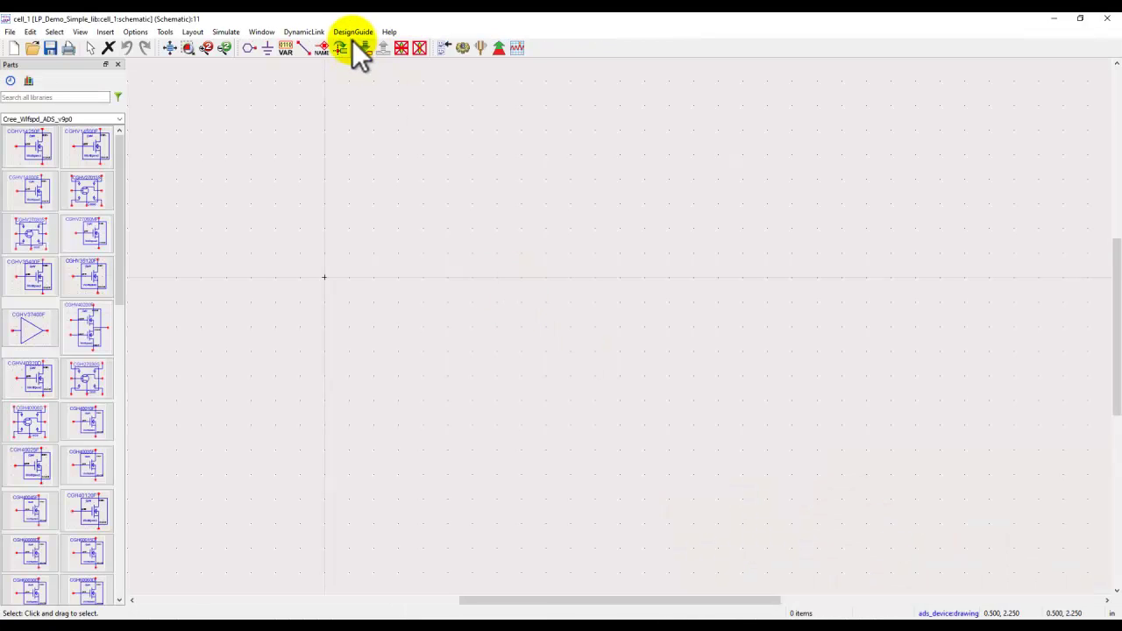
{"action": "left_click", "coordinate": [352, 35]}
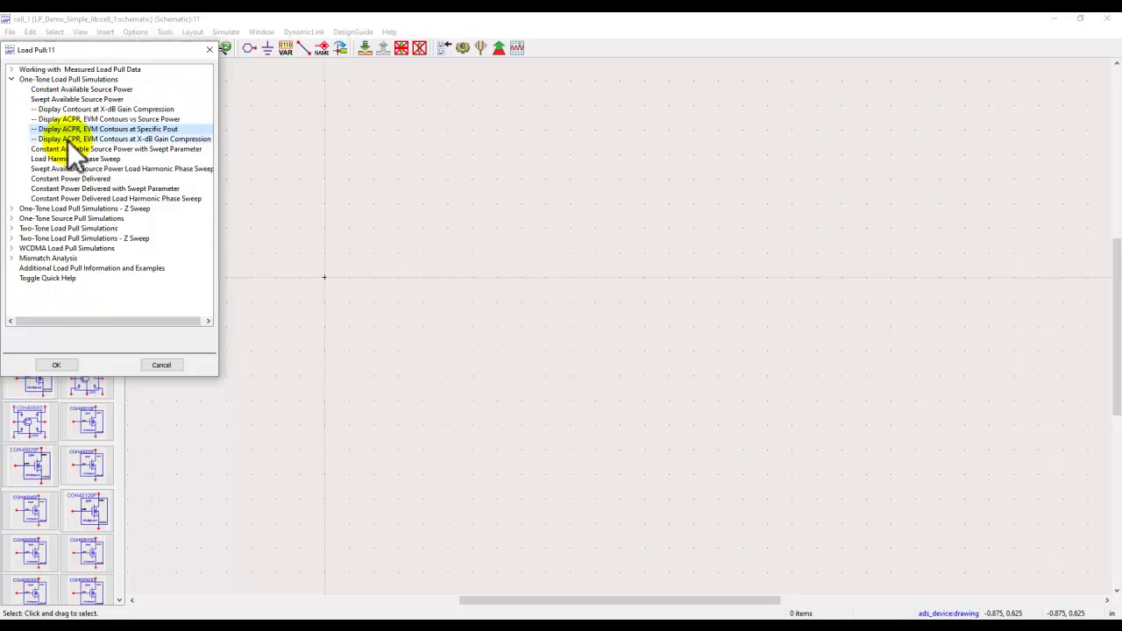
{"action": "left_click", "coordinate": [40, 162]}
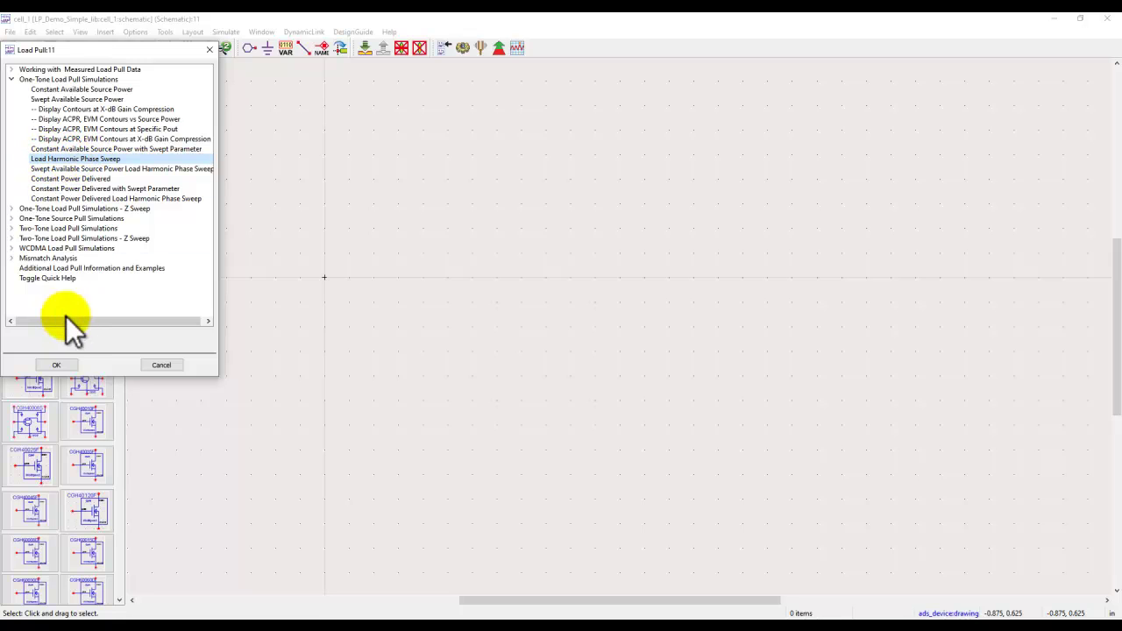
{"action": "left_click", "coordinate": [56, 364]}
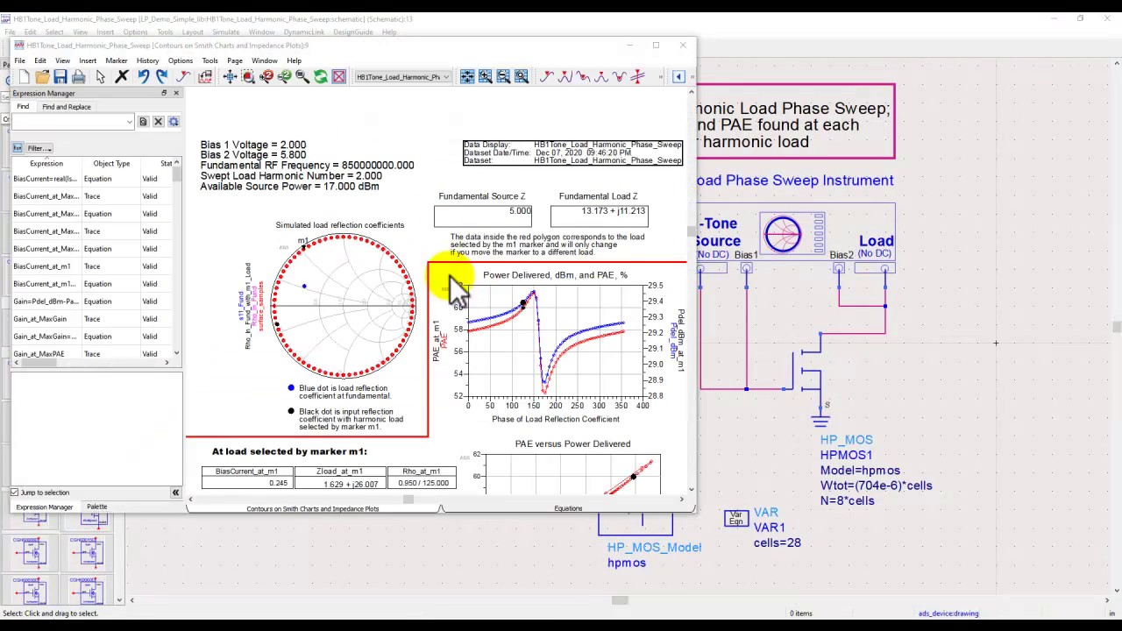
{"action": "left_click", "coordinate": [994, 364]}
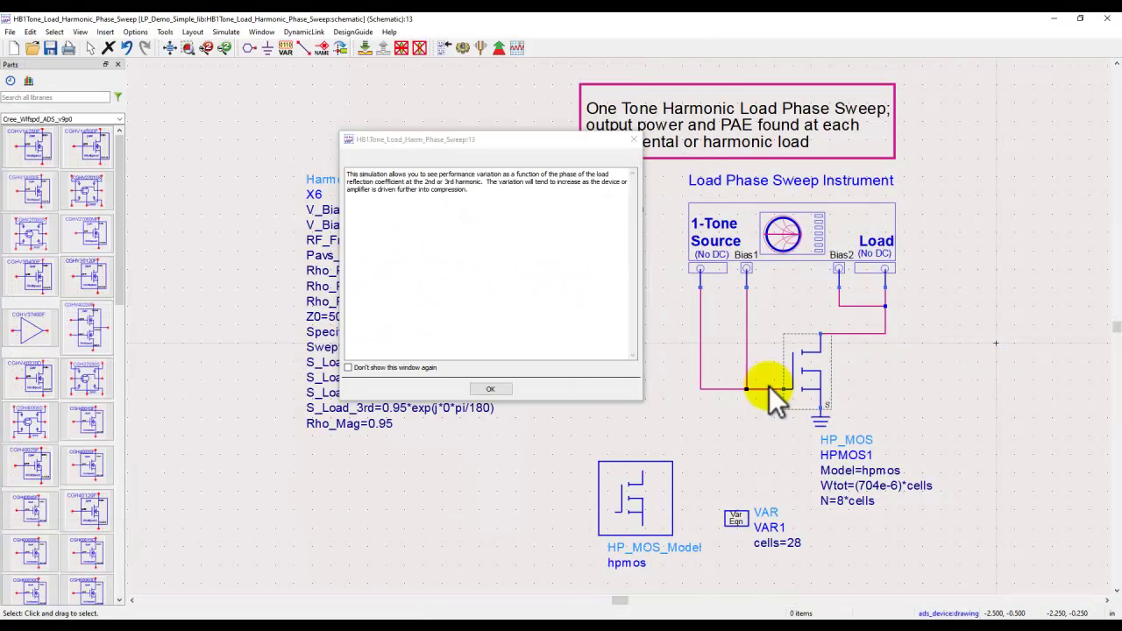
{"action": "left_click", "coordinate": [491, 388]}
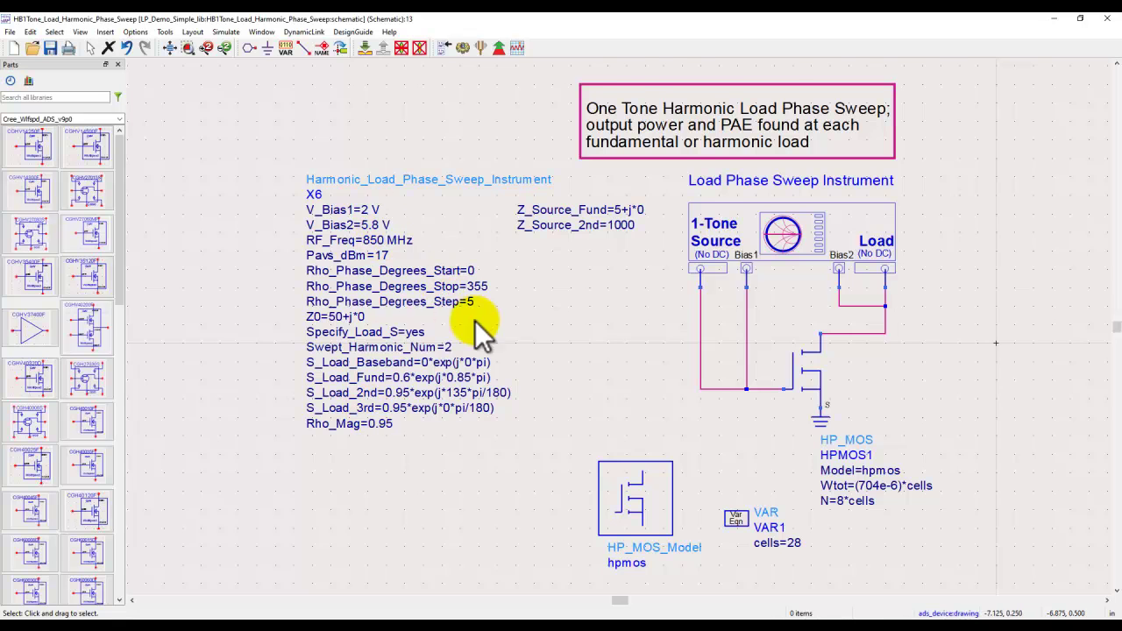
- Inspect the Swept_Harmonic_Num and phase sweep range parameters of the Harmonic_Load_Phase_Sweep_Instrument
{"action": "scroll", "coordinate": [570, 316], "scroll_direction": "up", "scroll_amount": 1}
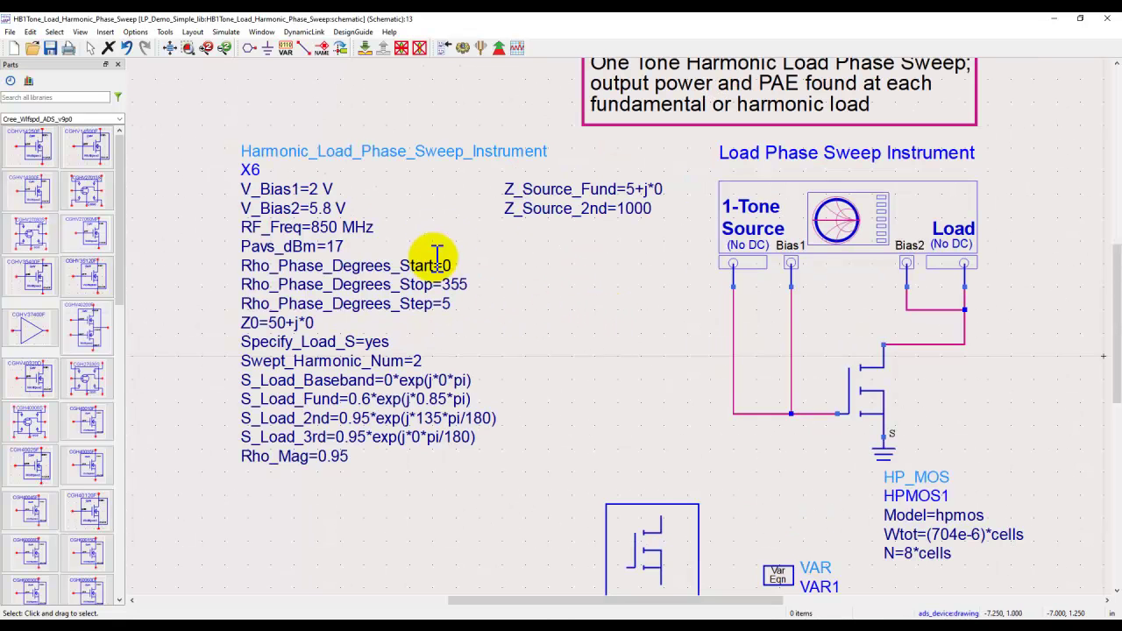
{"action": "double_click", "coordinate": [399, 360]}
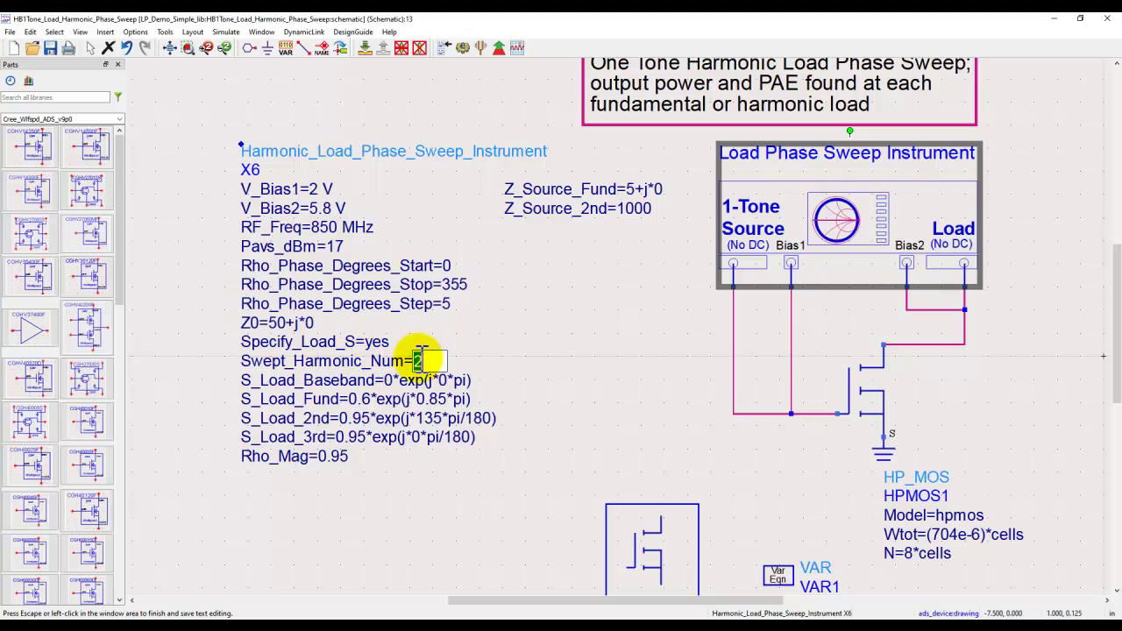
{"action": "left_click", "coordinate": [532, 378]}
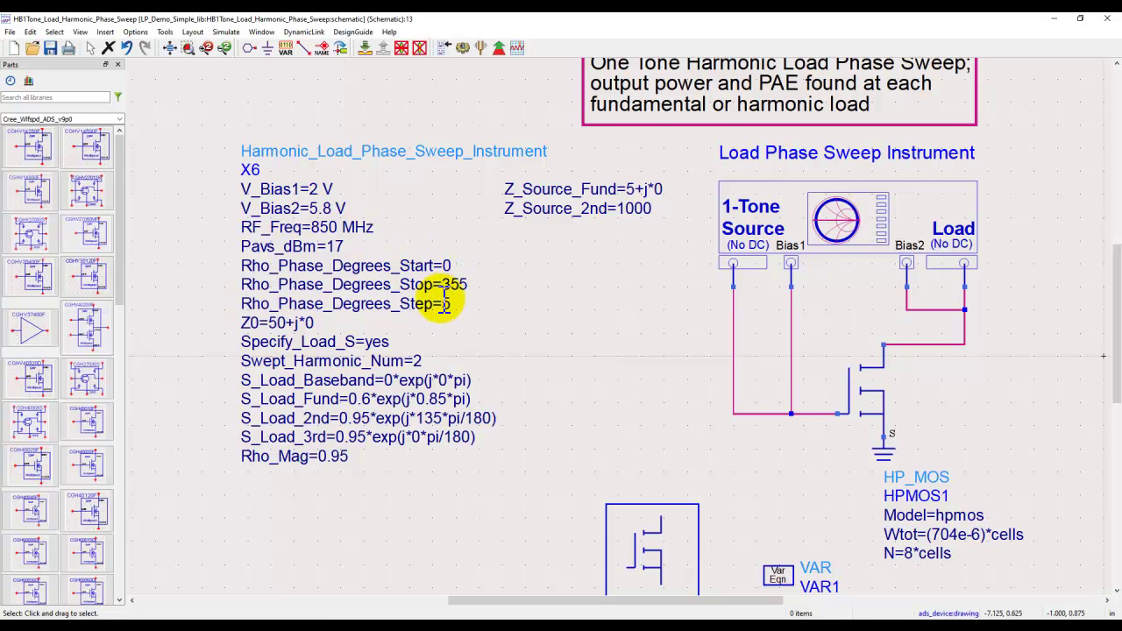
- Simulate the one-tone harmonic load phase sweep schematic and maximize its data display
{"action": "left_click", "coordinate": [169, 49]}
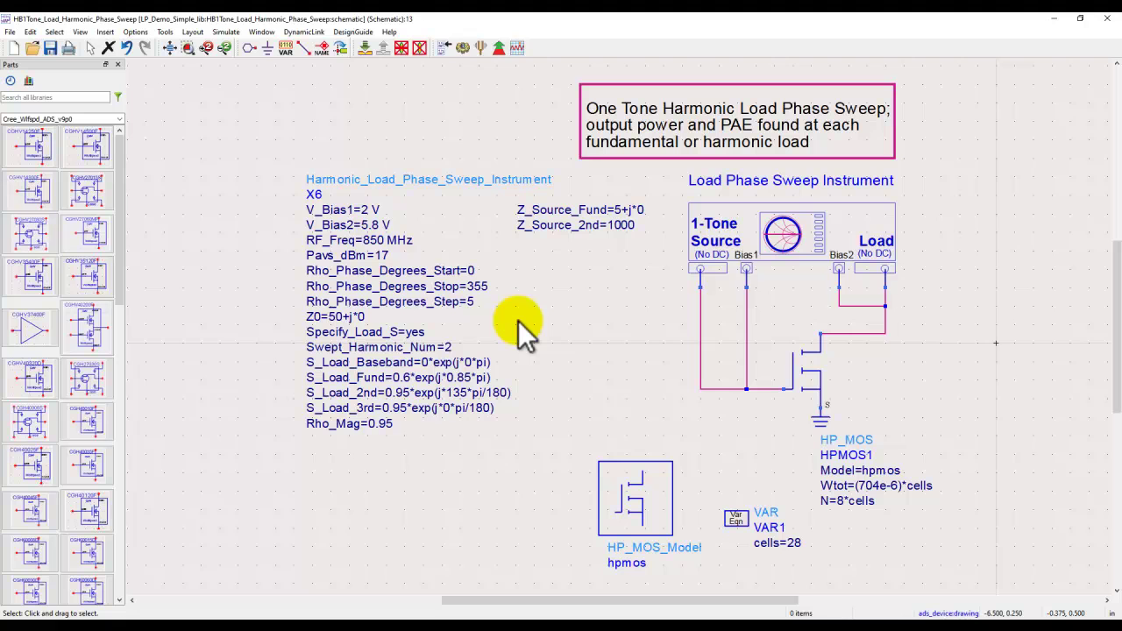
{"action": "left_click", "coordinate": [463, 47]}
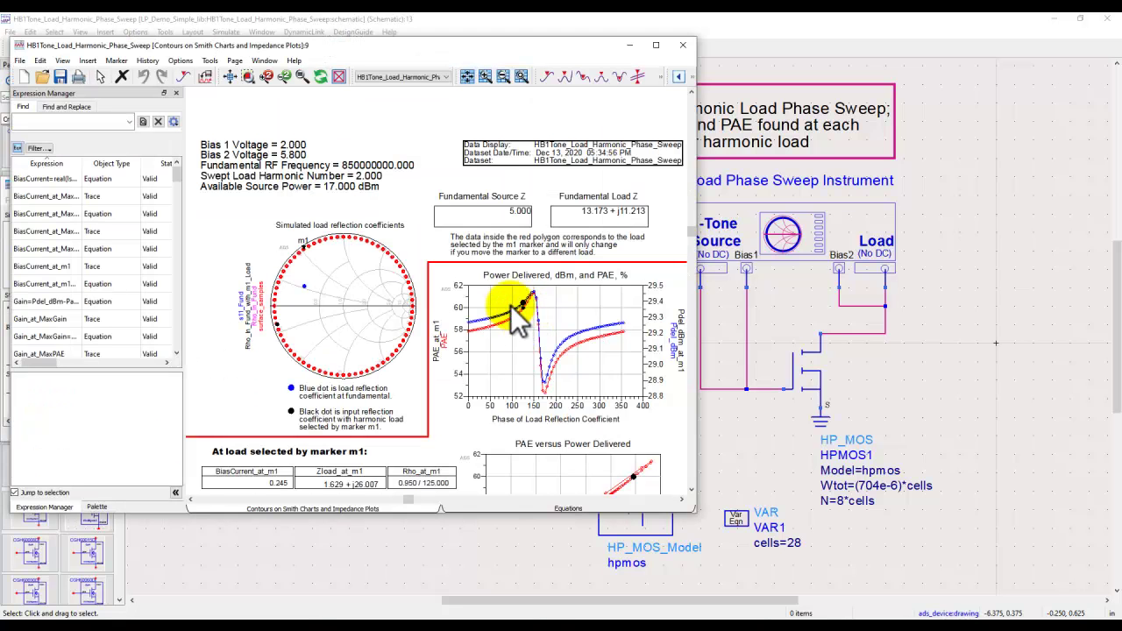
{"action": "left_click", "coordinate": [655, 45]}
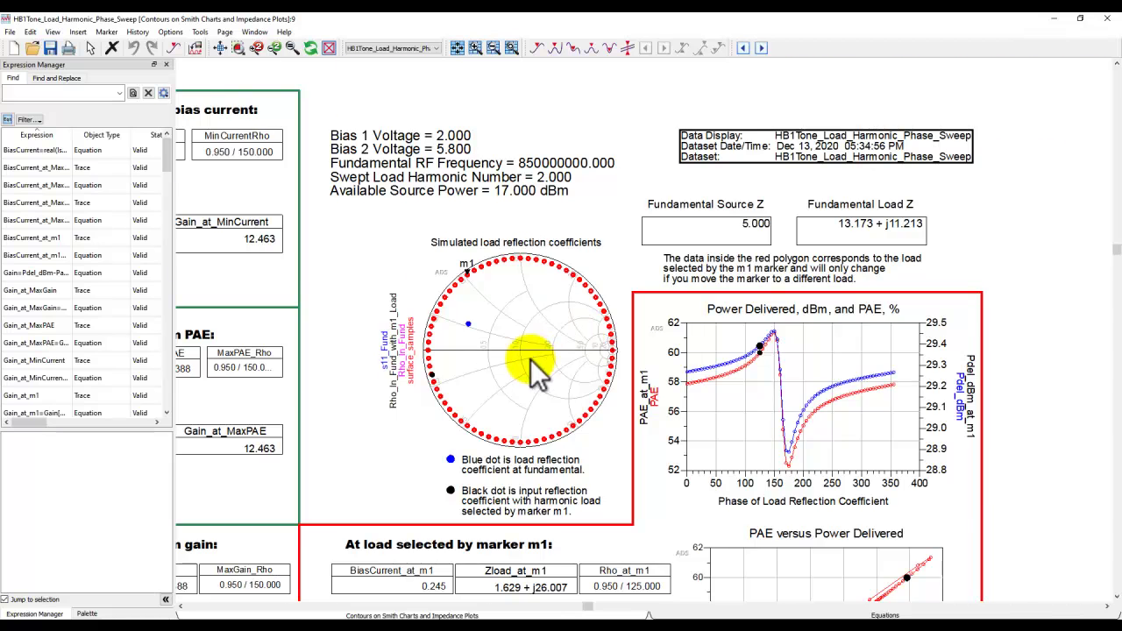
- Examine the simulated load reflection coefficients, the power delivered and PAE versus phase plot, and the full page of harmonic sweep results
{"action": "scroll", "coordinate": [614, 342], "scroll_direction": "up", "scroll_amount": 1}
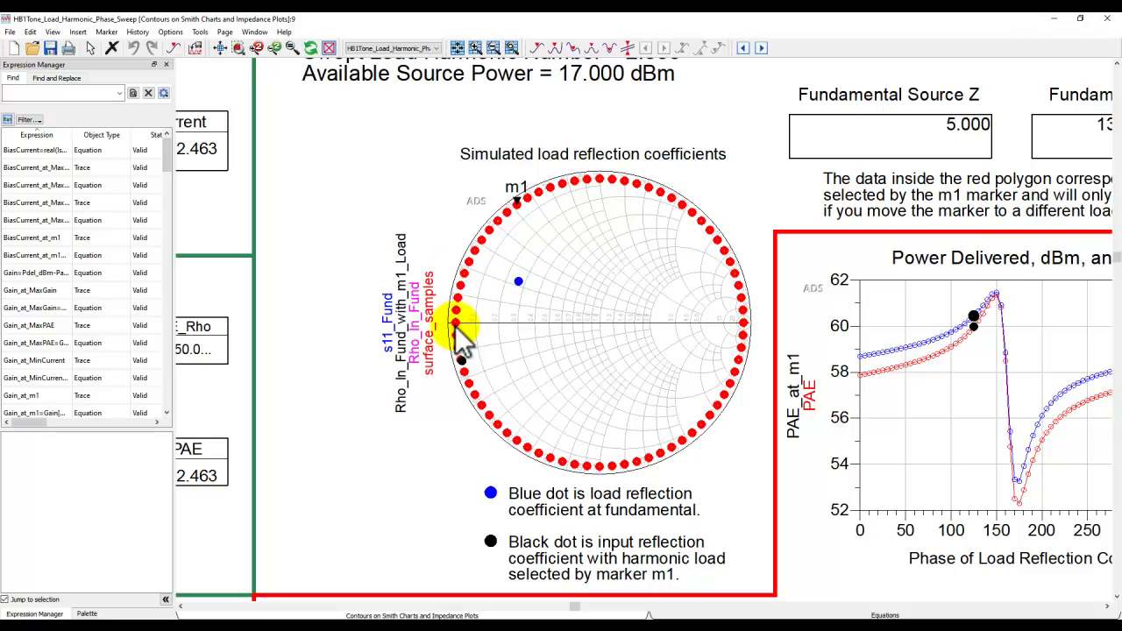
{"action": "left_click_drag", "start_coordinate": [953, 404], "coordinate": [740, 364]}
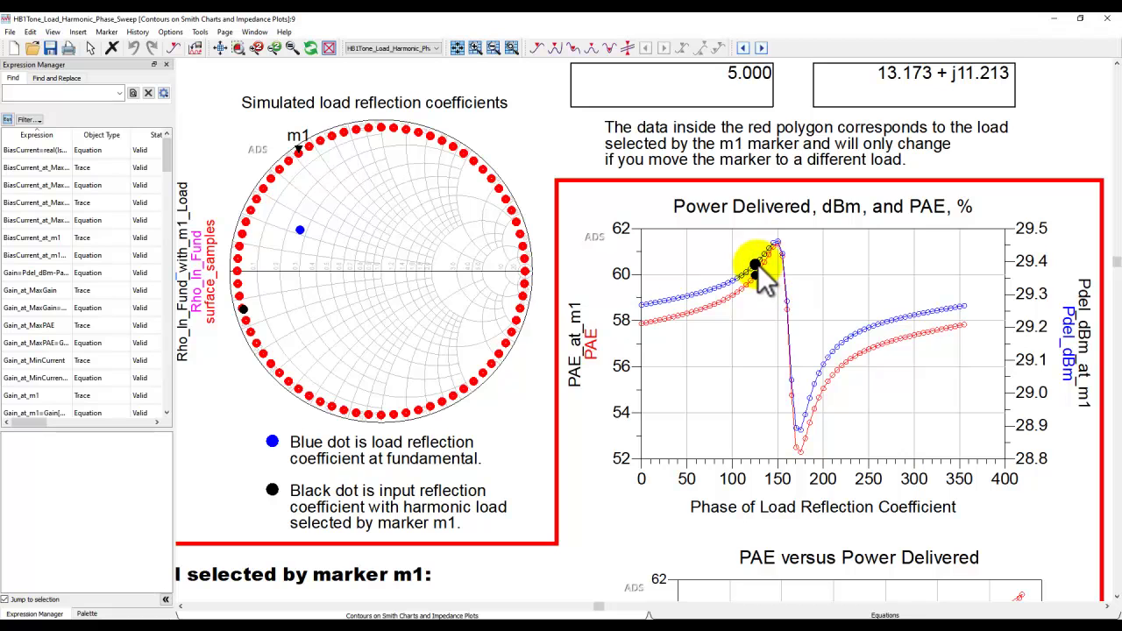
{"action": "mouse_move", "coordinate": [798, 449]}
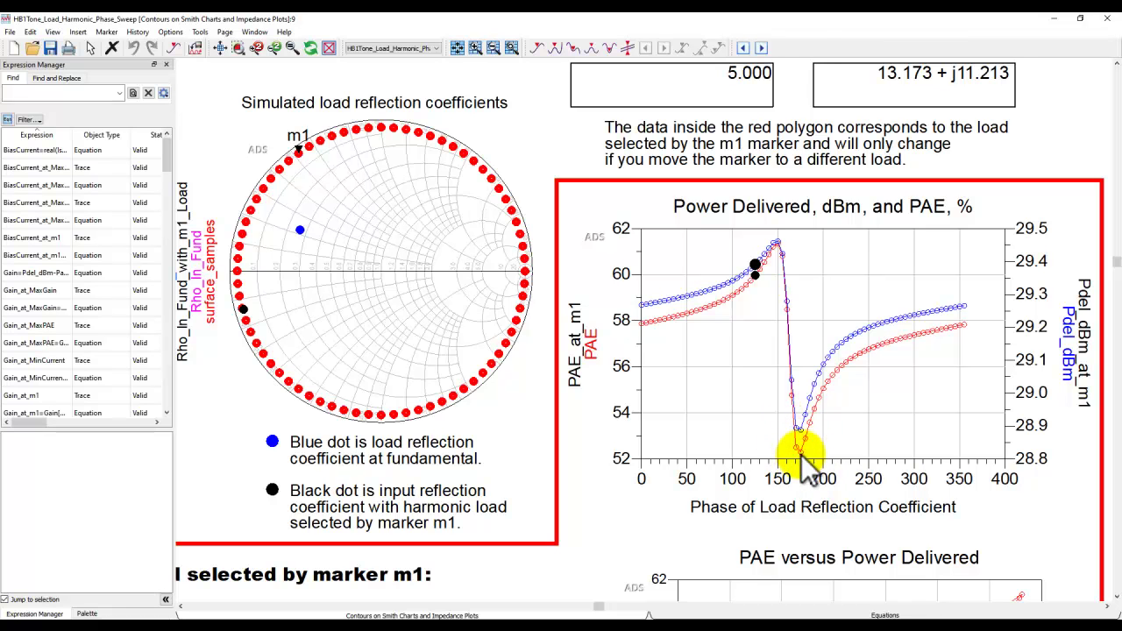
{"action": "mouse_move", "coordinate": [807, 470]}
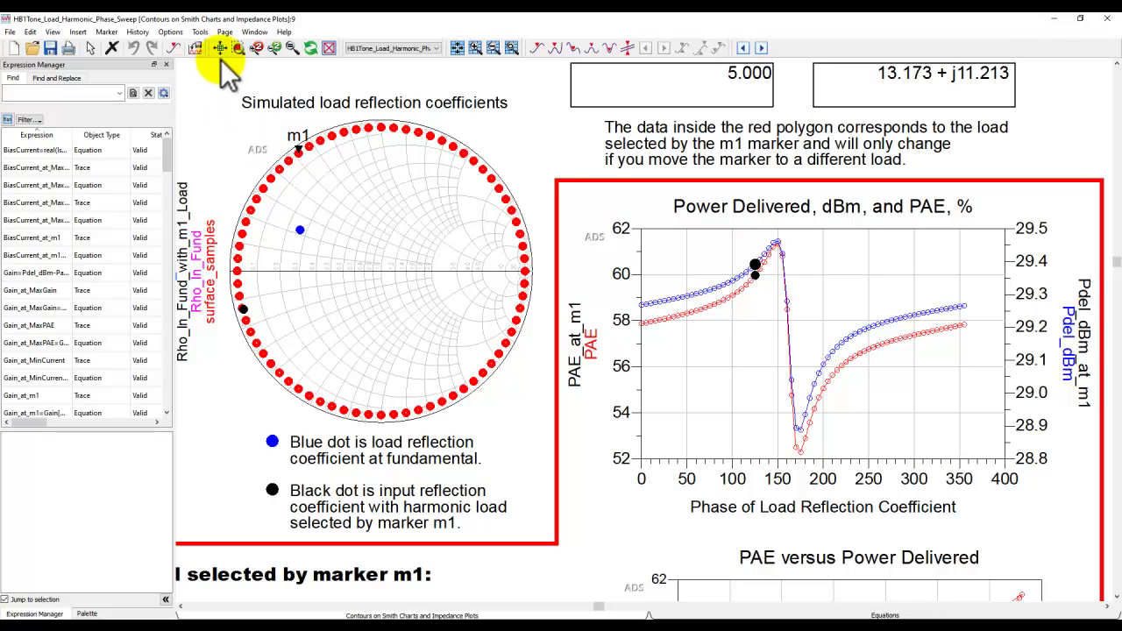
{"action": "left_click", "coordinate": [256, 49]}
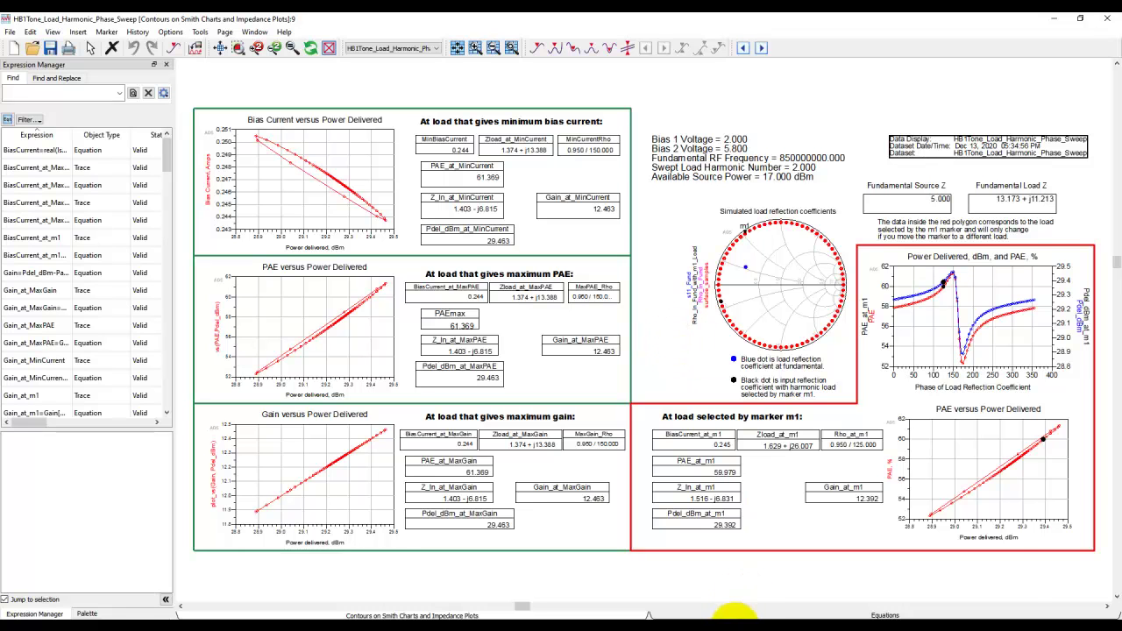
- Revisit the LoadPull_Basics_Psweep and HB1Tone_LoadPull_PSweep schematics, and bring the LoadPull_Basics_Psweep data display forward
{"action": "left_click", "coordinate": [738, 609]}
{"action": "left_click", "coordinate": [732, 603]}
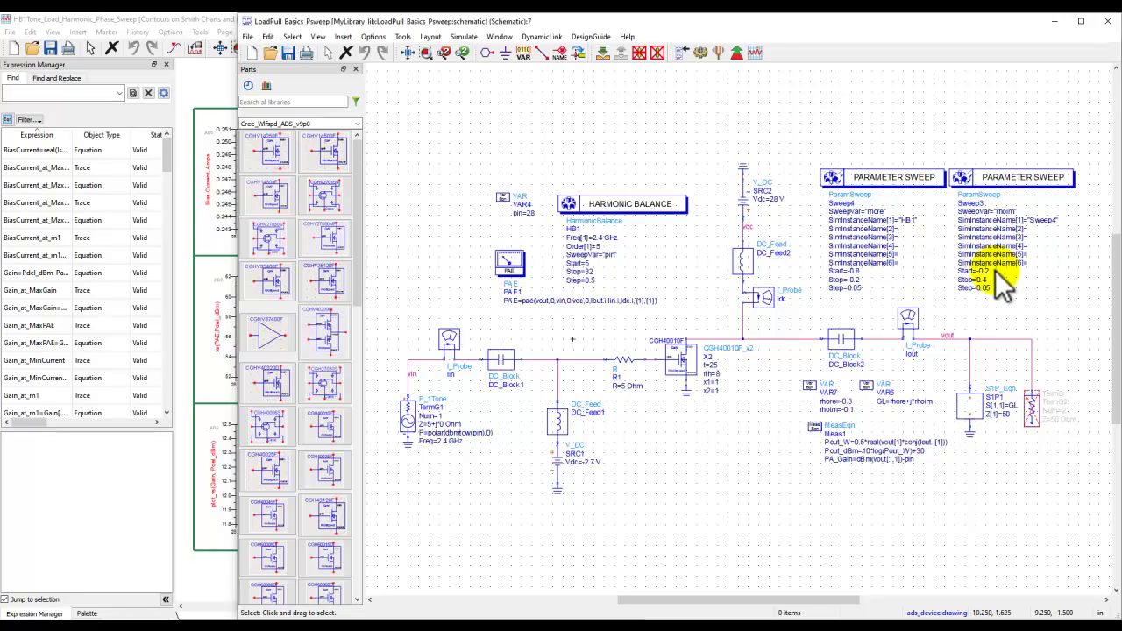
{"action": "mouse_move", "coordinate": [734, 618]}
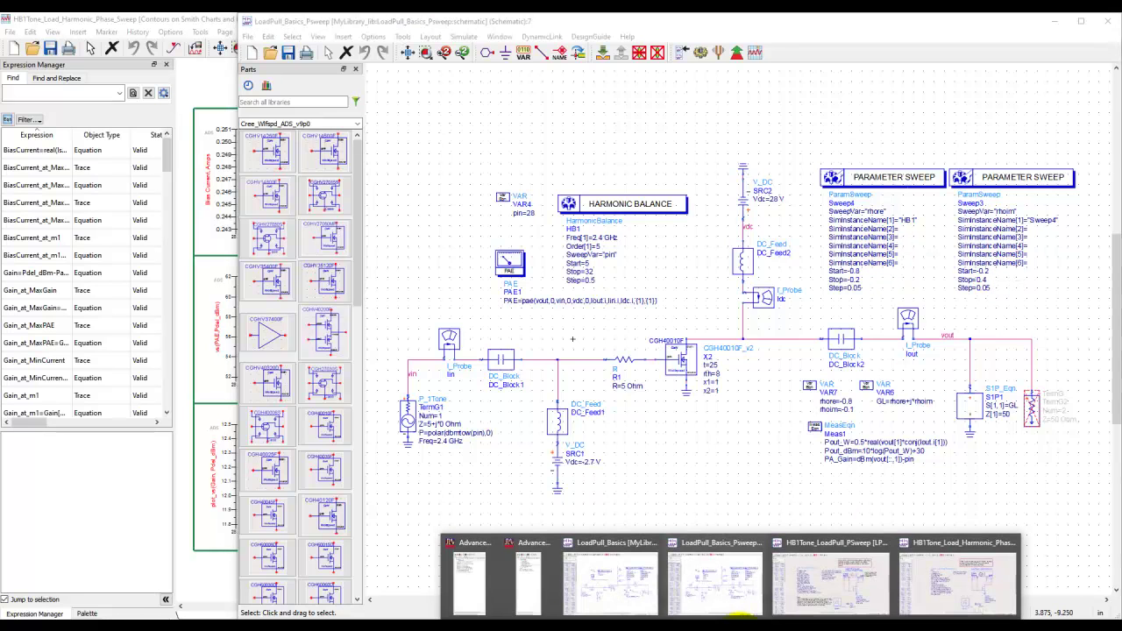
{"action": "left_click", "coordinate": [793, 585]}
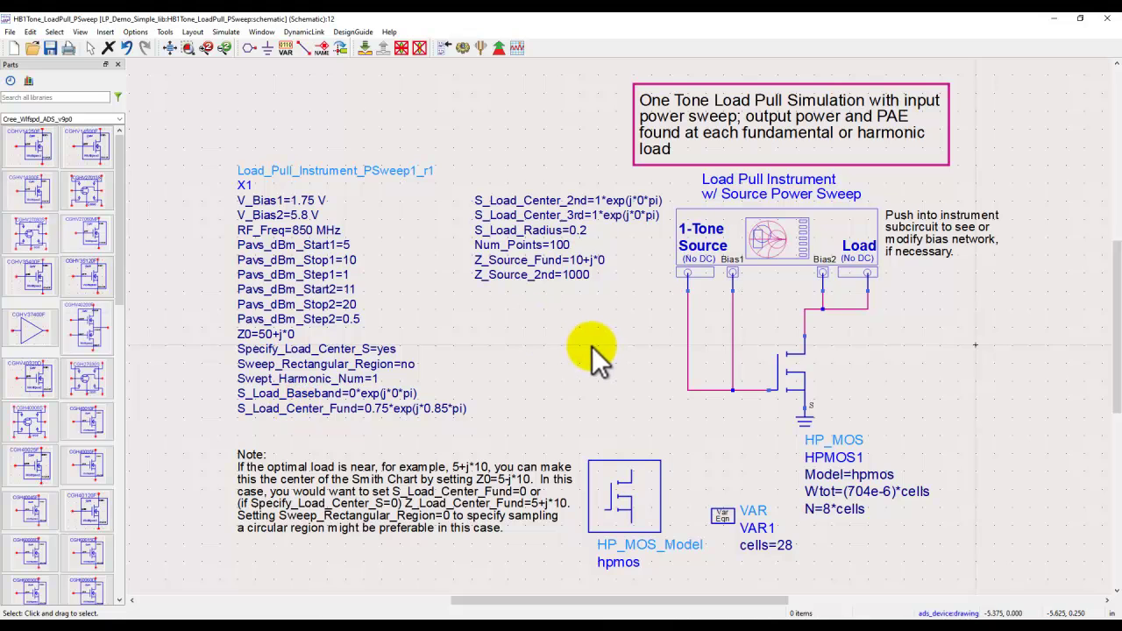
{"action": "left_click", "coordinate": [877, 627]}
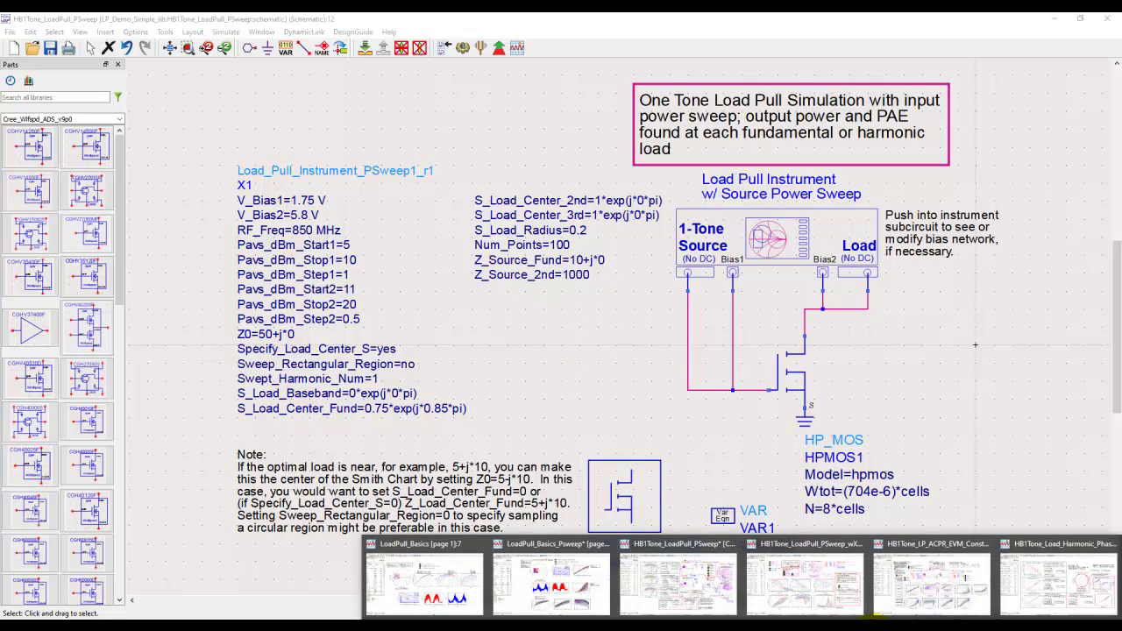
{"action": "left_click", "coordinate": [552, 589]}
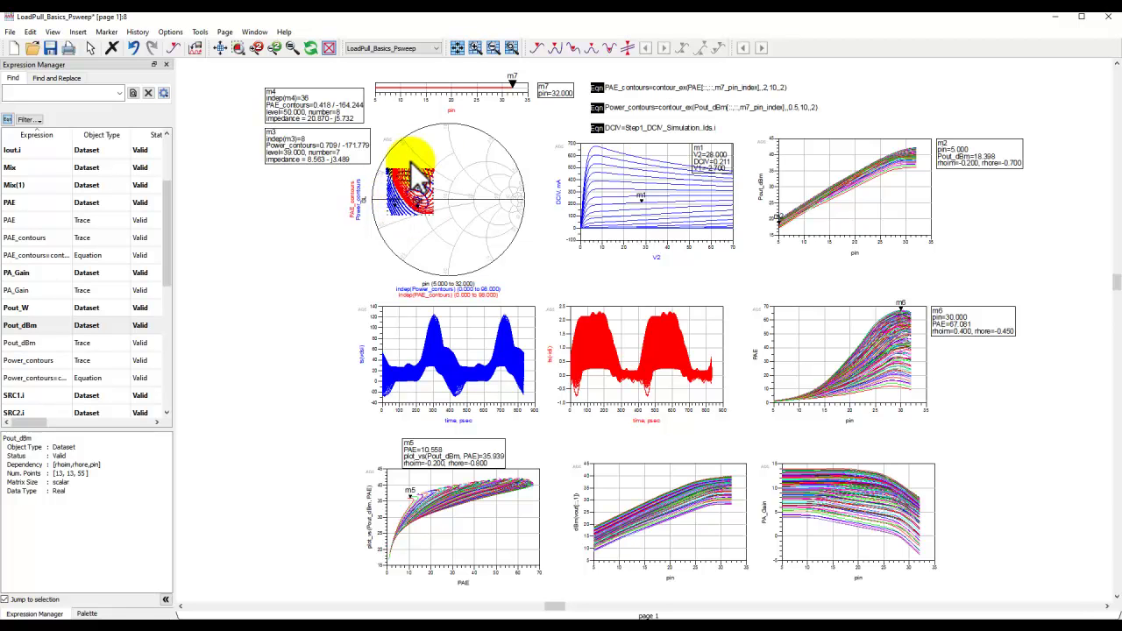
- Inspect the PAE and power contours on the Smith chart up close, and return to the full set of power sweep plots
{"action": "mouse_move", "coordinate": [426, 201]}
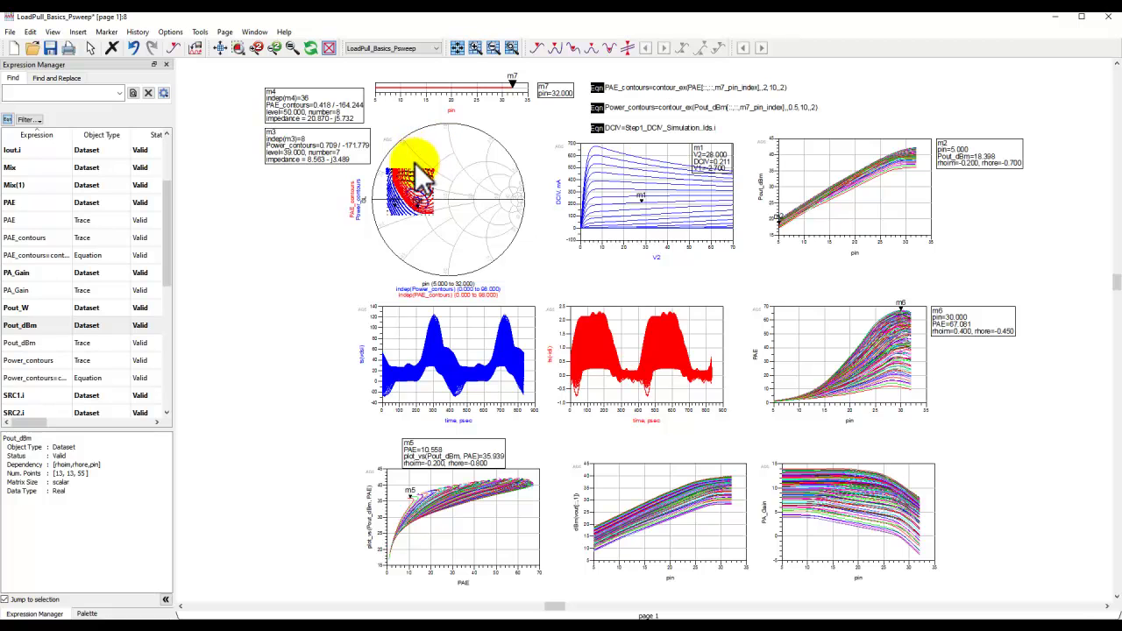
{"action": "left_click", "coordinate": [397, 180]}
{"action": "scroll", "coordinate": [476, 208], "scroll_direction": "up", "scroll_amount": 1}
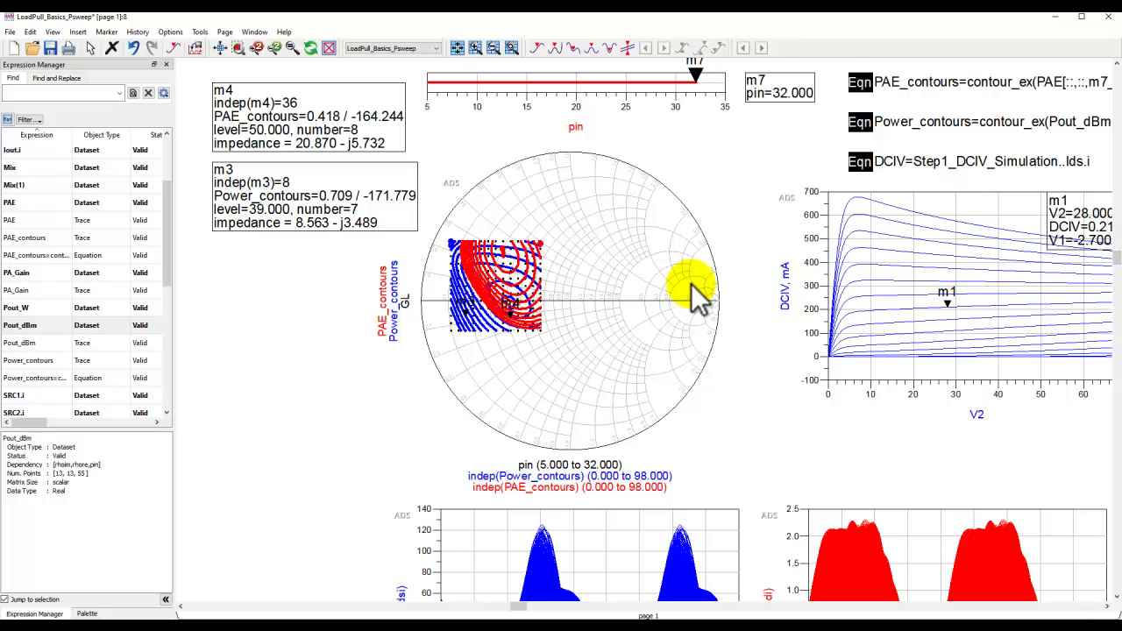
{"action": "left_click", "coordinate": [220, 48]}
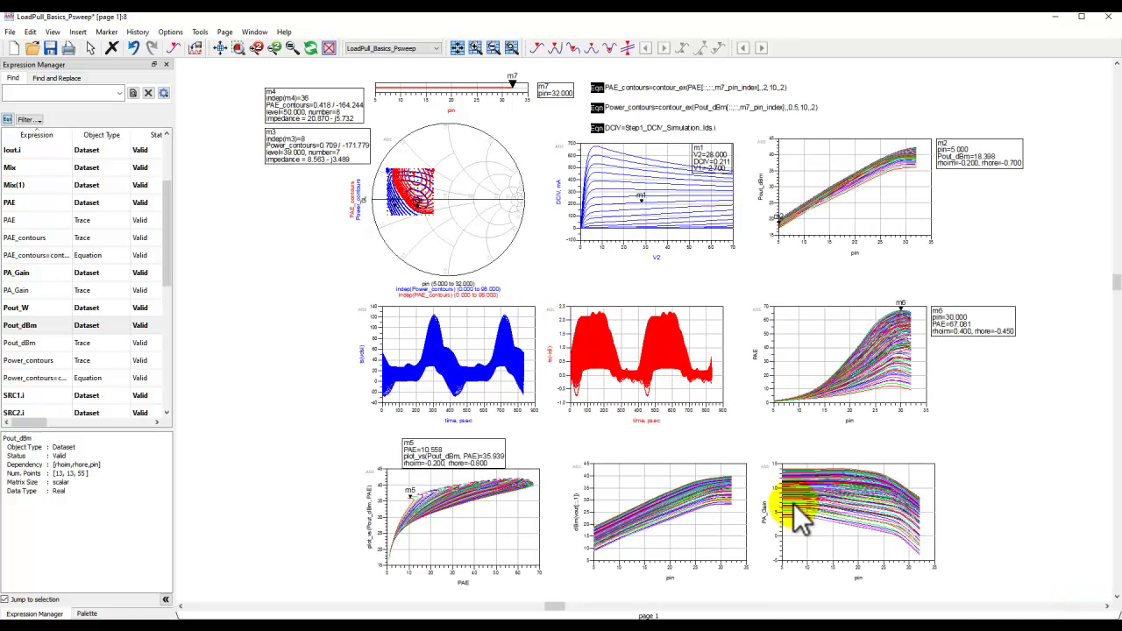